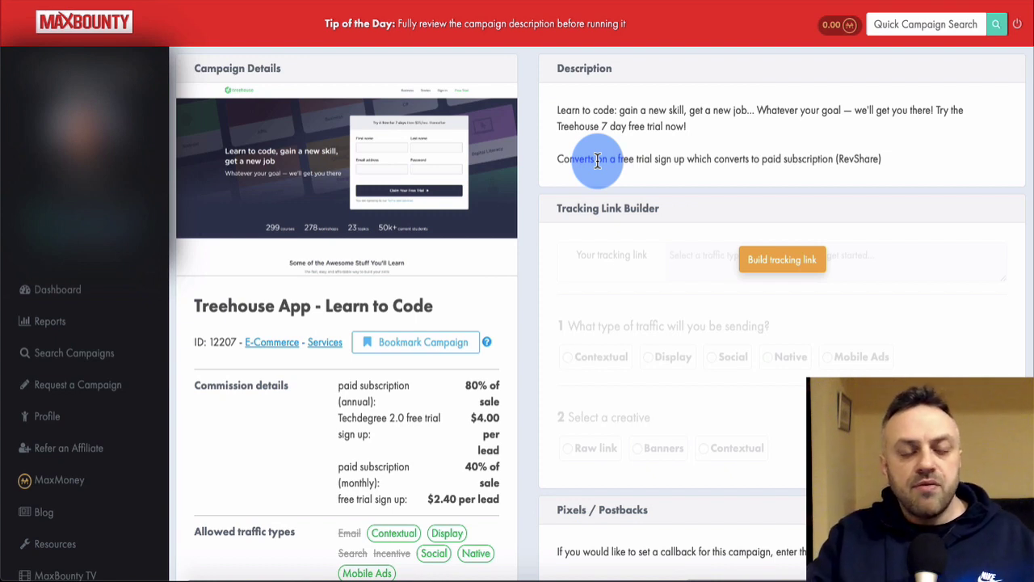
left_click(597, 160)
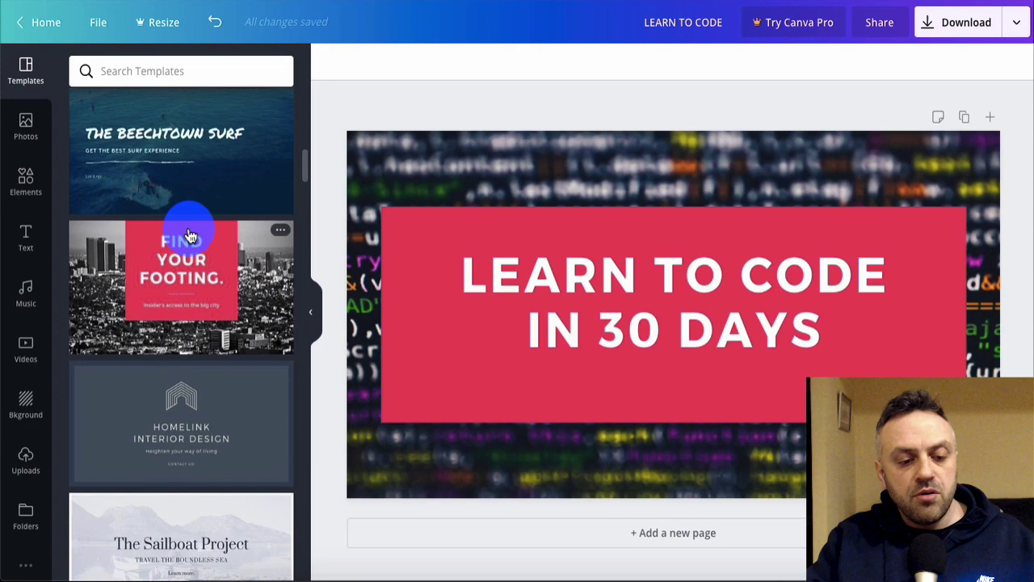
scroll(190, 237, "up", 6)
scroll(190, 237, "down", 9)
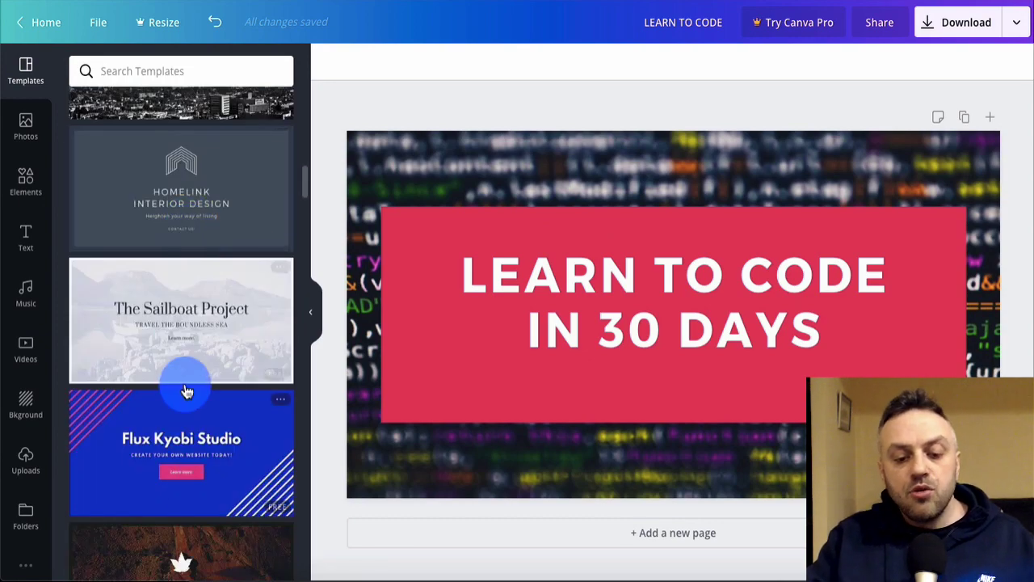
scroll(186, 392, "up", 3)
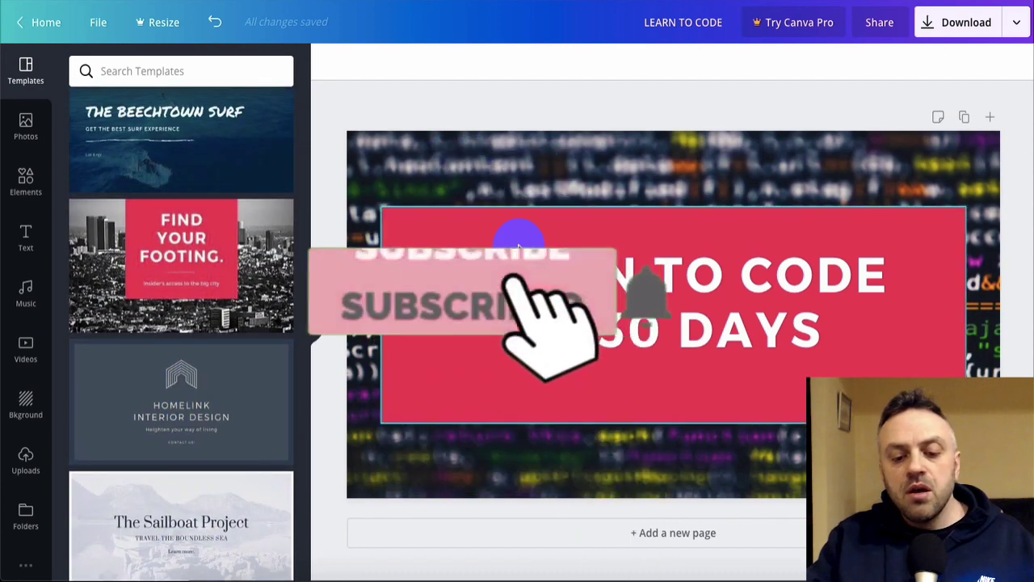
- Detach the blurred code image from the background of the "LEARN TO CODE IN 30 DAYS" banner
left_click(522, 166)
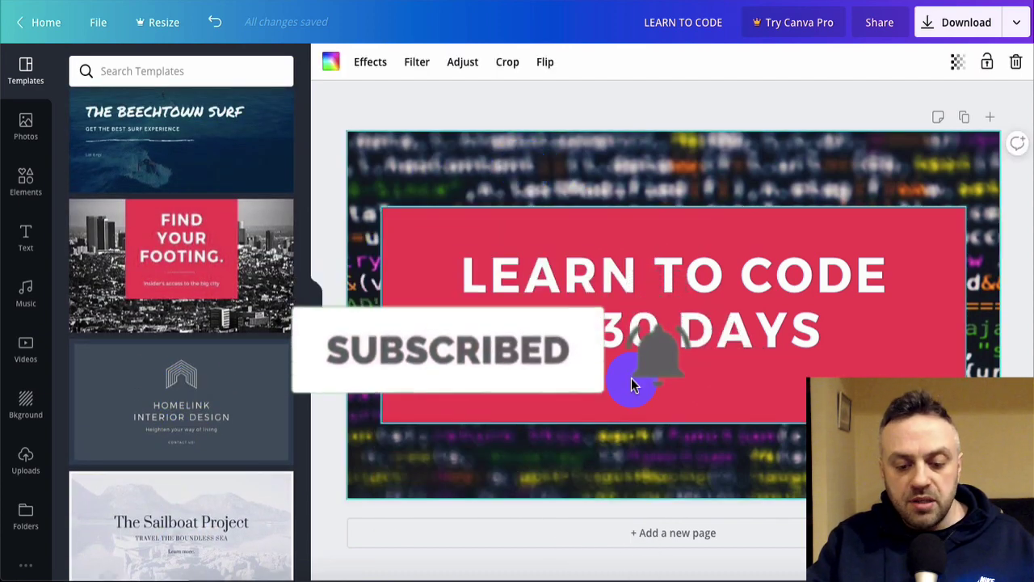
right_click(594, 175)
left_click(451, 179)
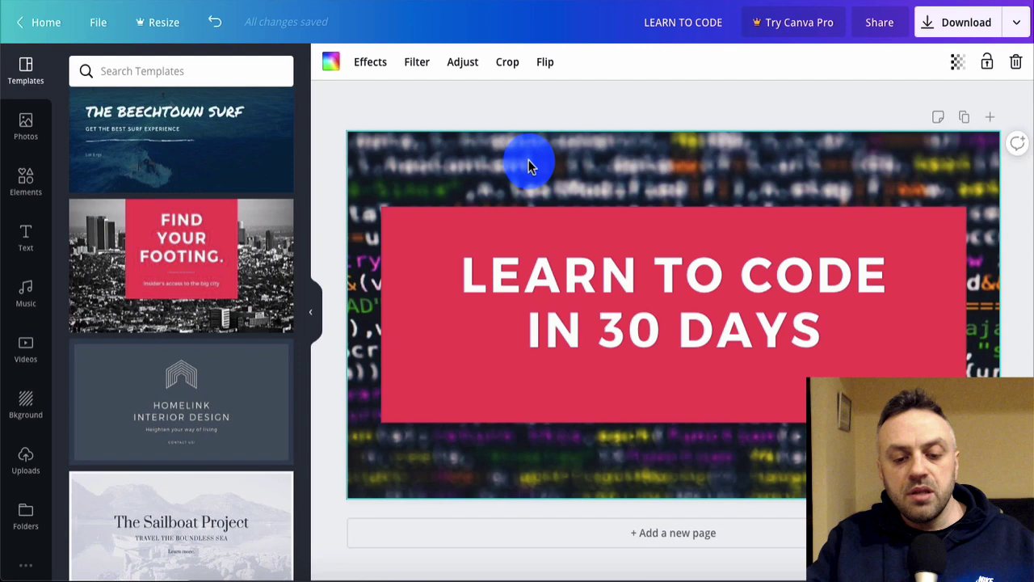
right_click(574, 163)
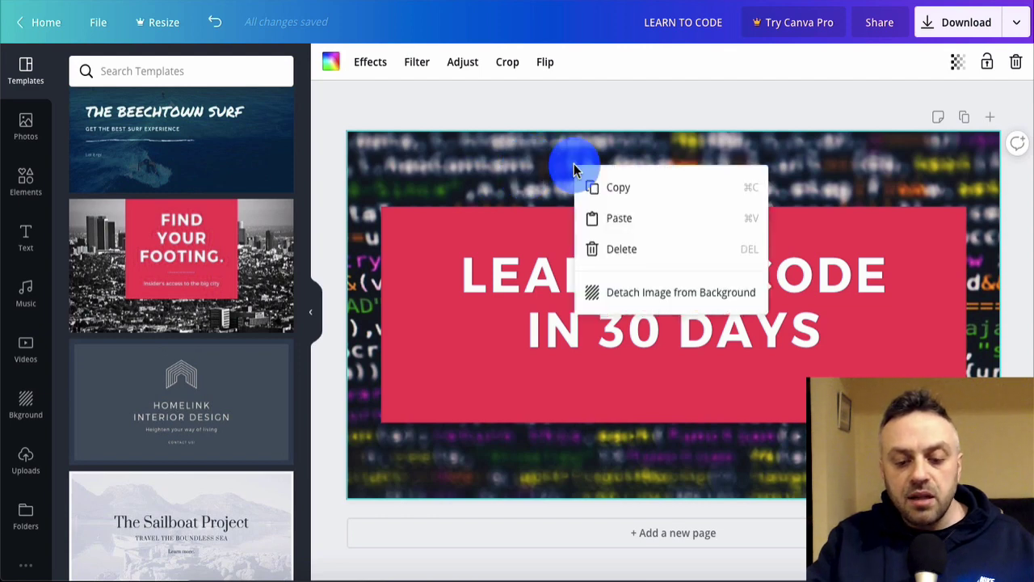
left_click(625, 292)
left_click(631, 184)
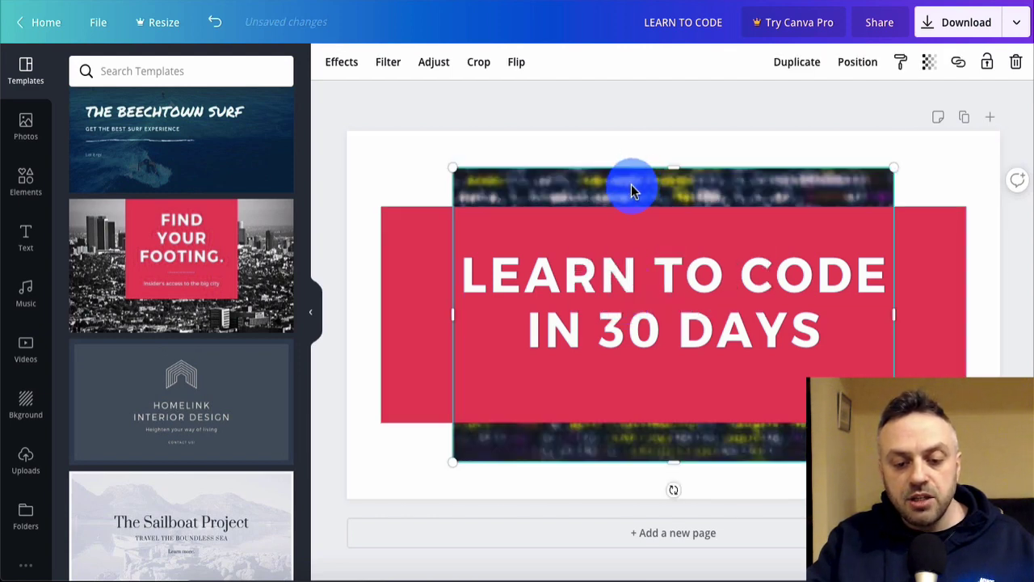
right_click(629, 183)
left_click(675, 449)
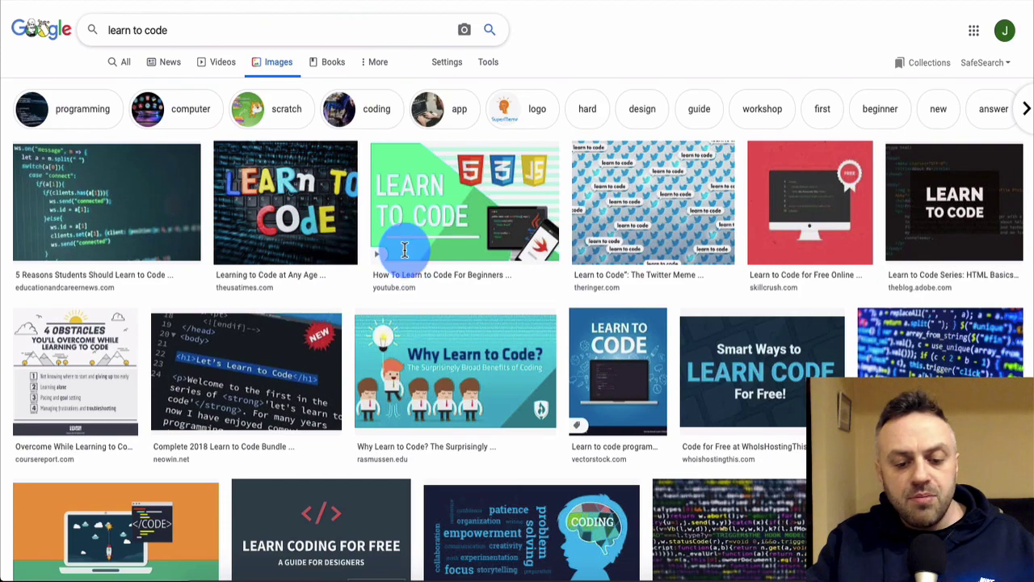
- Switch to the Google Images results for "learn to code" and look through them for ad image ideas
scroll(433, 323, "down", 6)
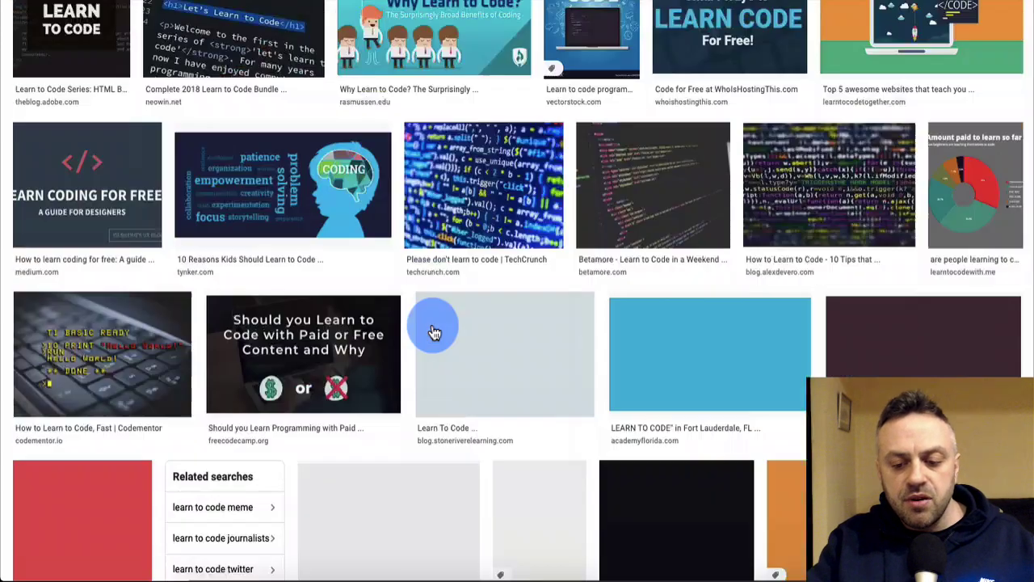
scroll(429, 330, "up", 1)
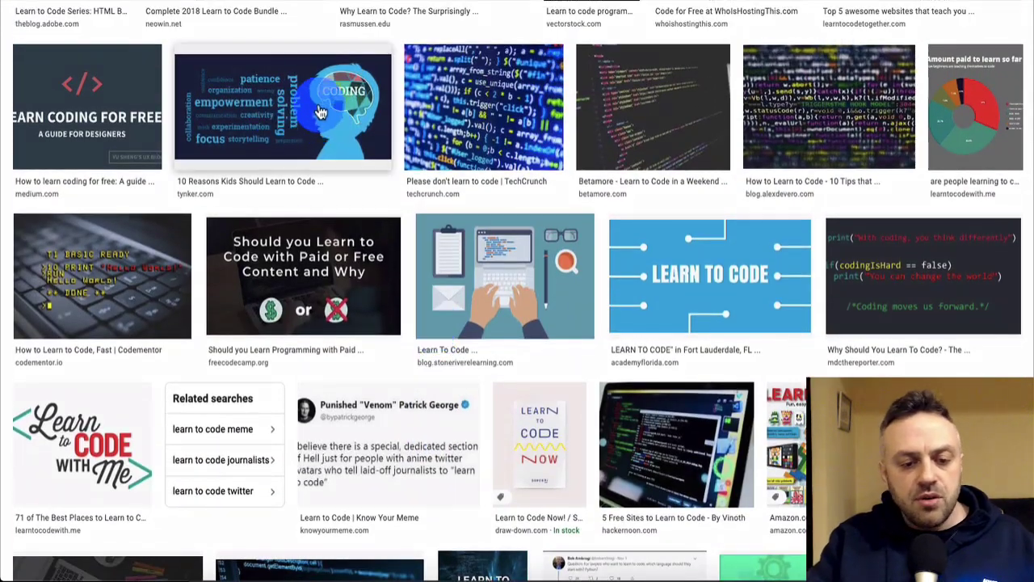
scroll(308, 224, "down", 1)
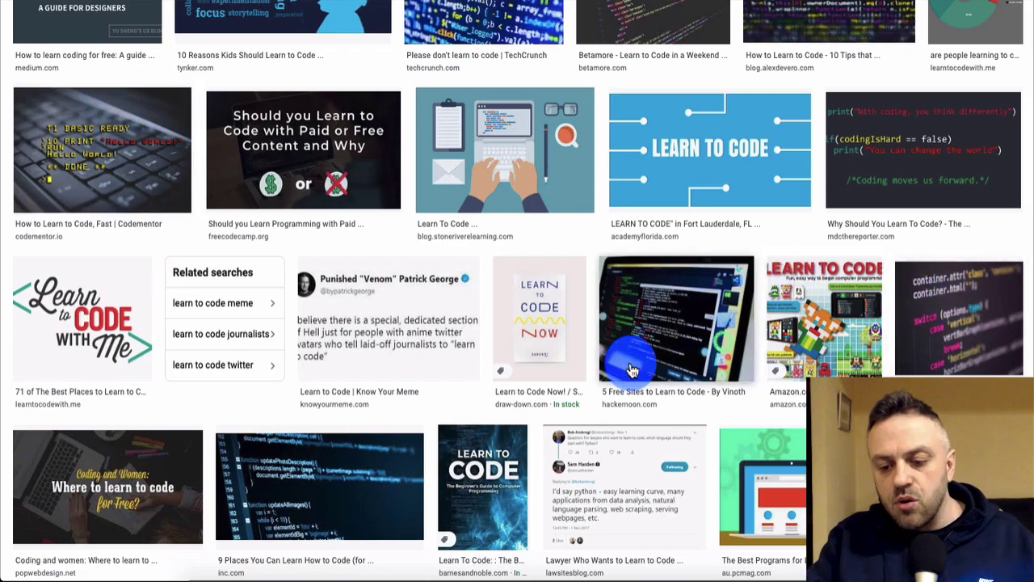
scroll(632, 370, "down", 3)
scroll(633, 370, "down", 1)
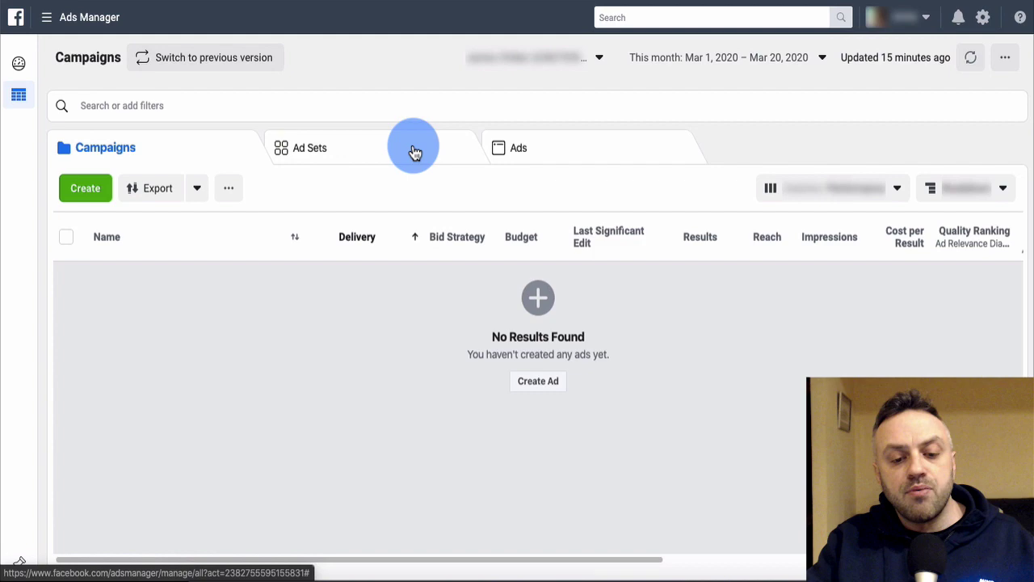
- Create a draft campaign in Facebook Ads Manager named C1, with ad set ADS1 and ad AD1
left_click(88, 194)
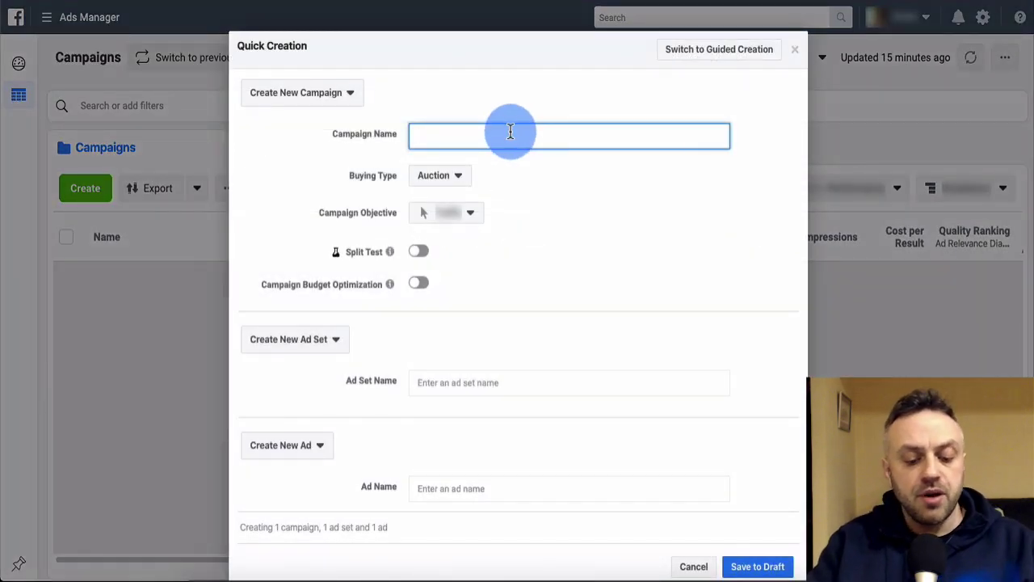
type("1")
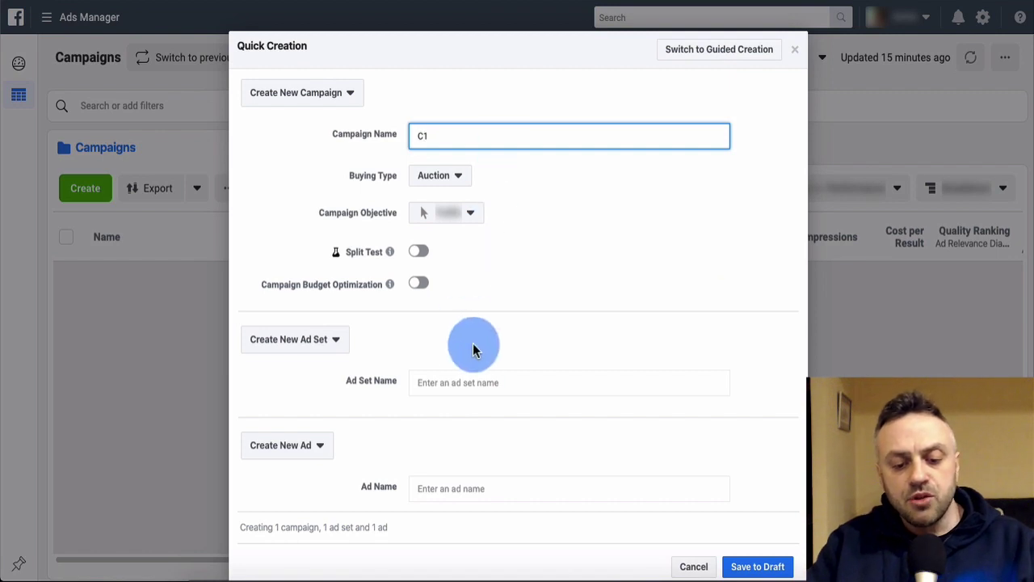
left_click(476, 381)
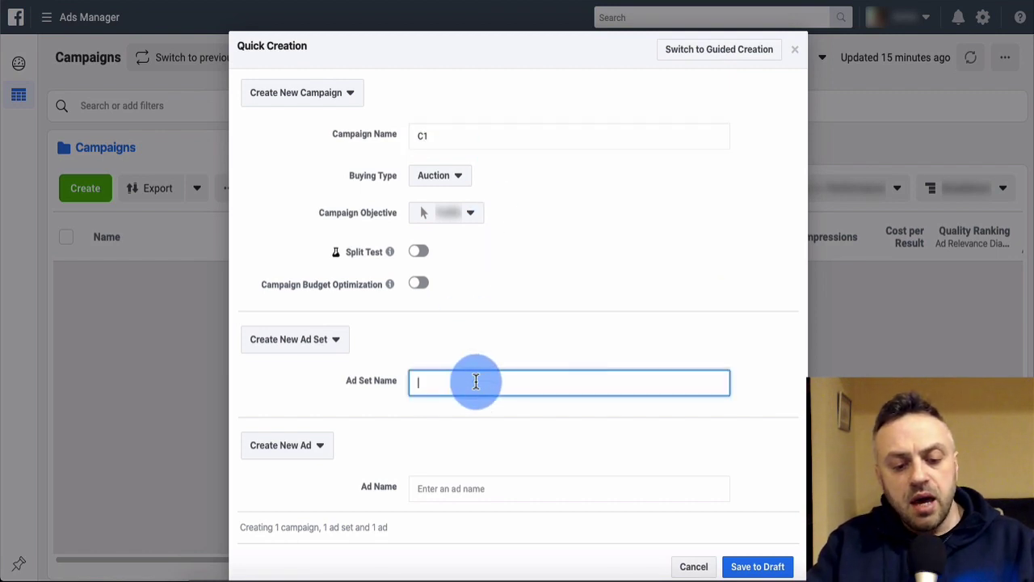
type("ADS1")
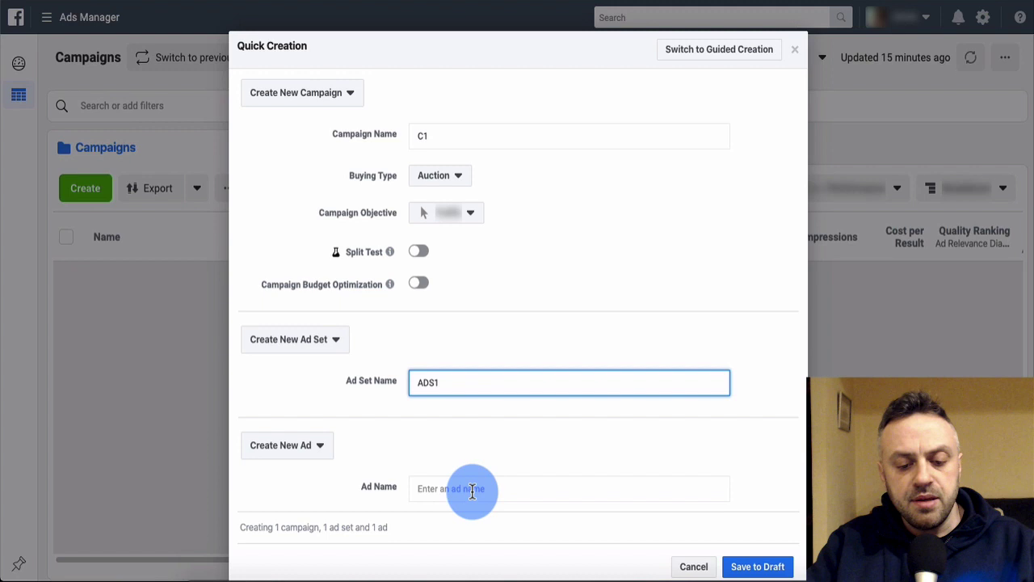
left_click(471, 490)
type("AD1")
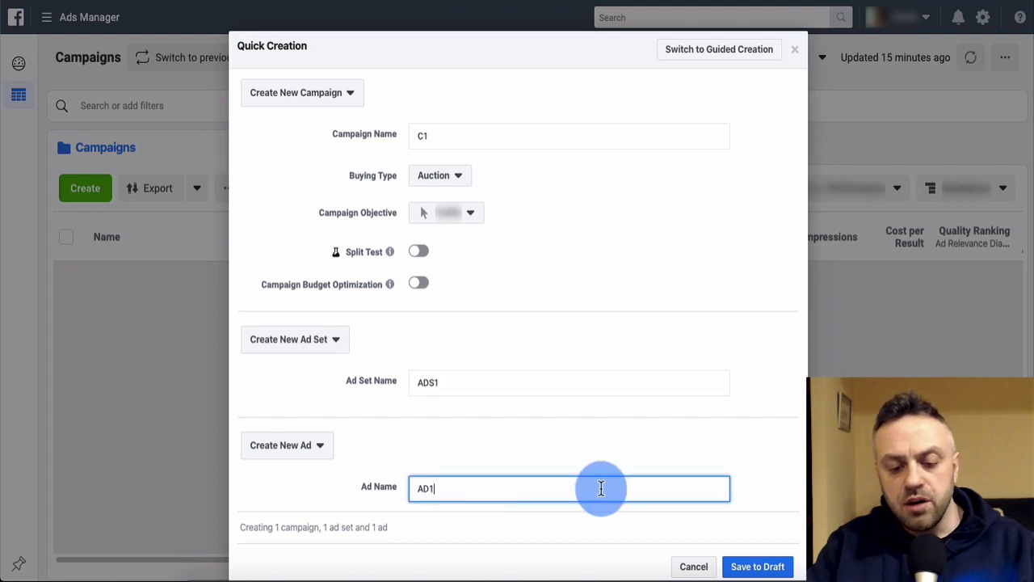
left_click(759, 565)
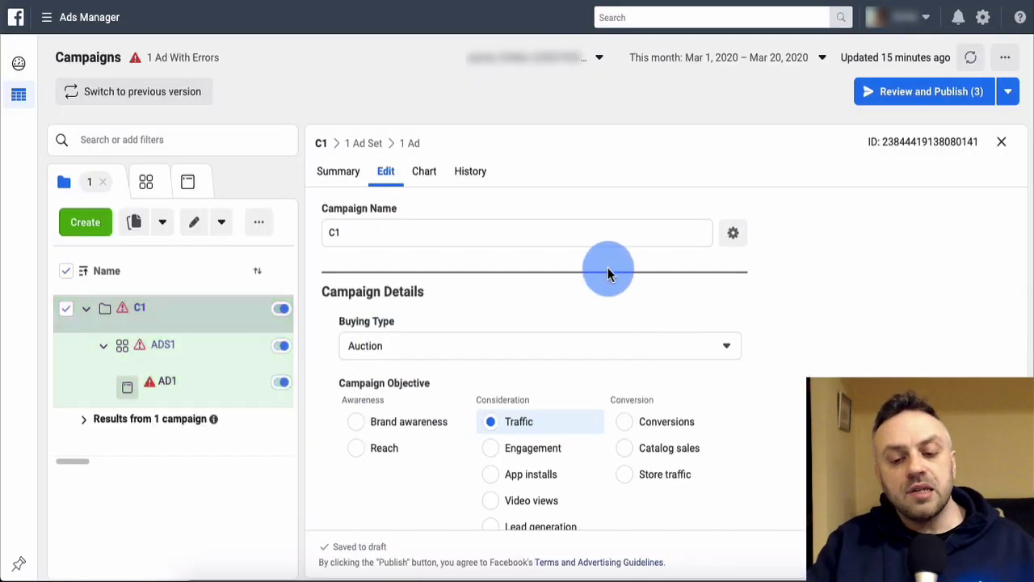
- Open ad set ADS1 for editing and set its daily budget to 10 USD
mouse_move(143, 311)
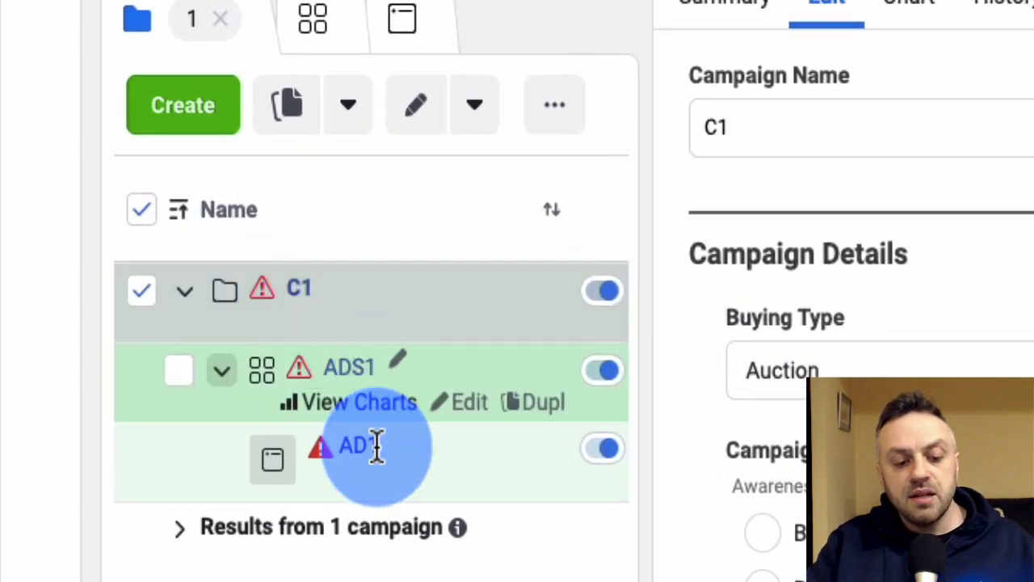
mouse_move(398, 467)
mouse_move(363, 381)
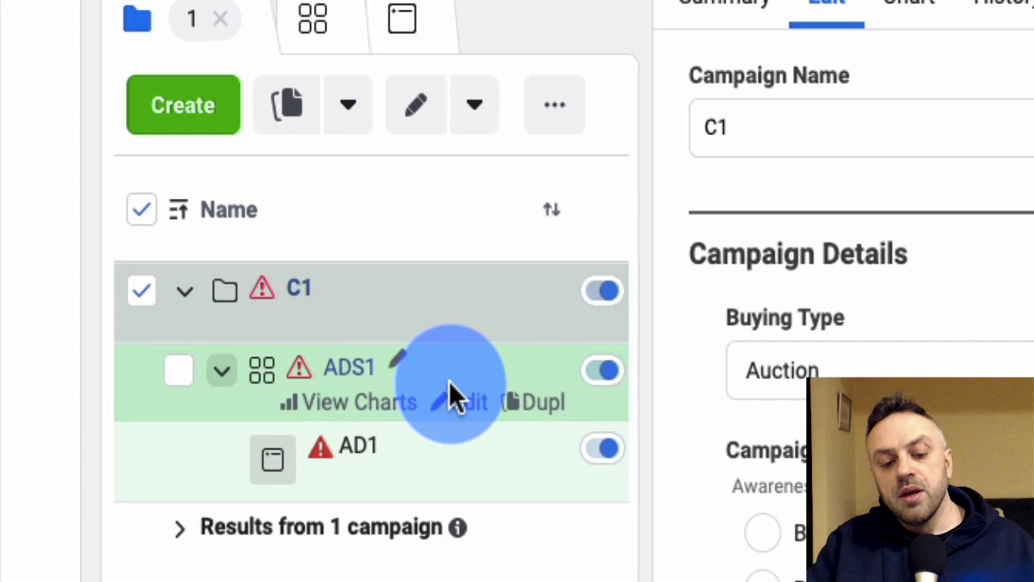
left_click(476, 408)
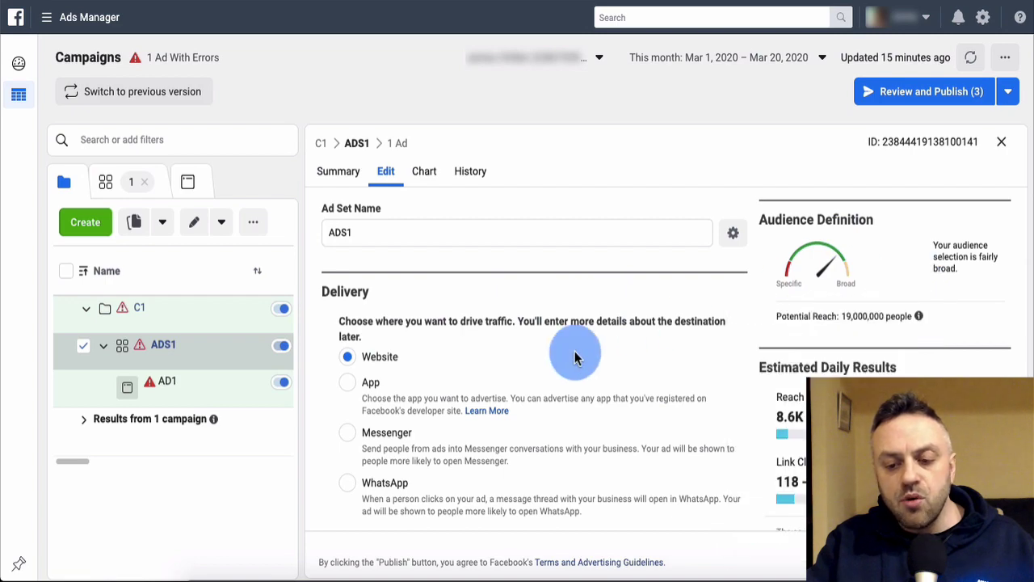
scroll(578, 346, "down", 1)
scroll(579, 345, "down", 10)
scroll(578, 346, "down", 3)
left_click(604, 311)
key("ctrl+a")
type("10")
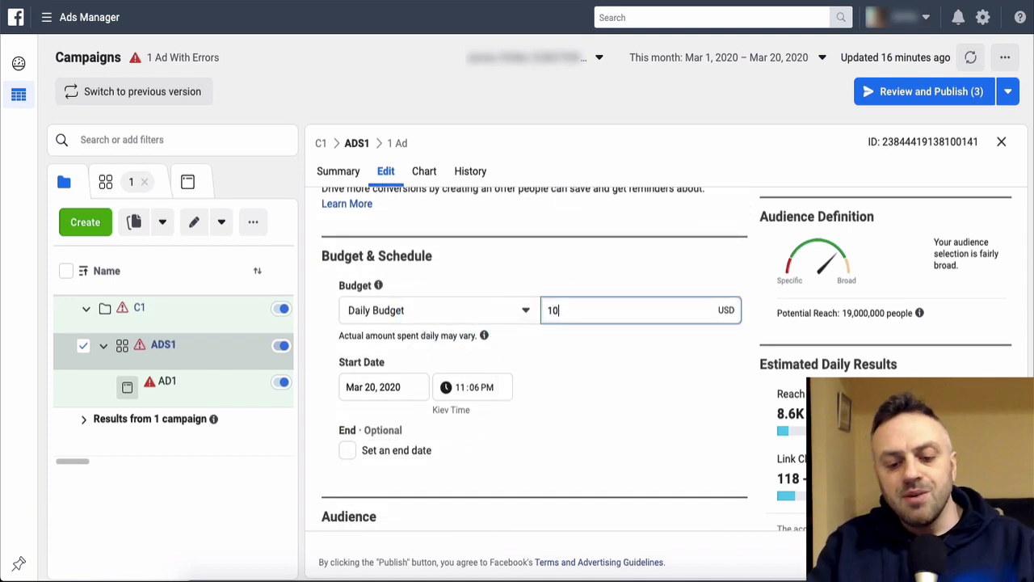
left_click(578, 378)
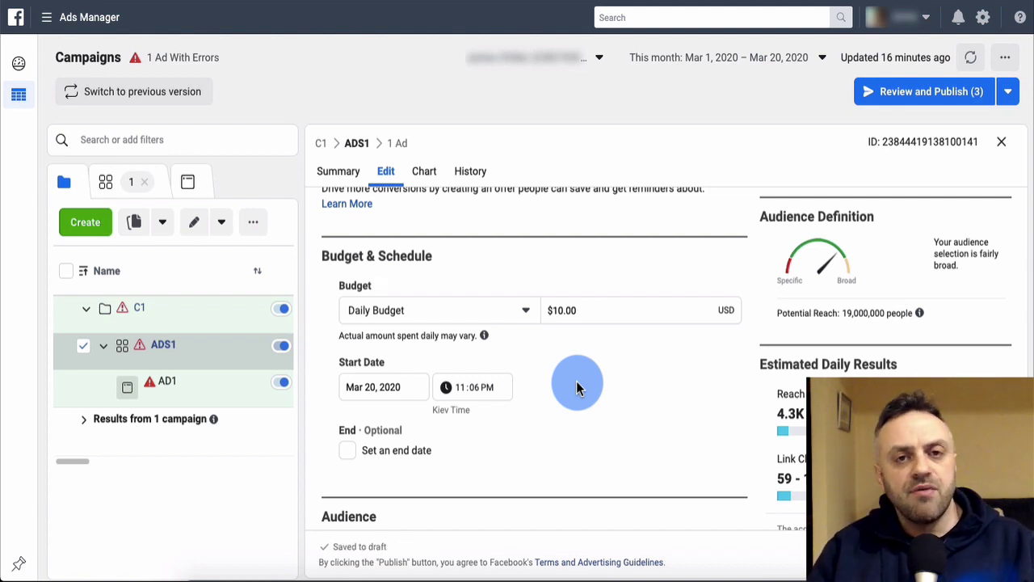
- Schedule the ad set to start on Mar 21, 2020 at 12:00 AM
left_click(388, 387)
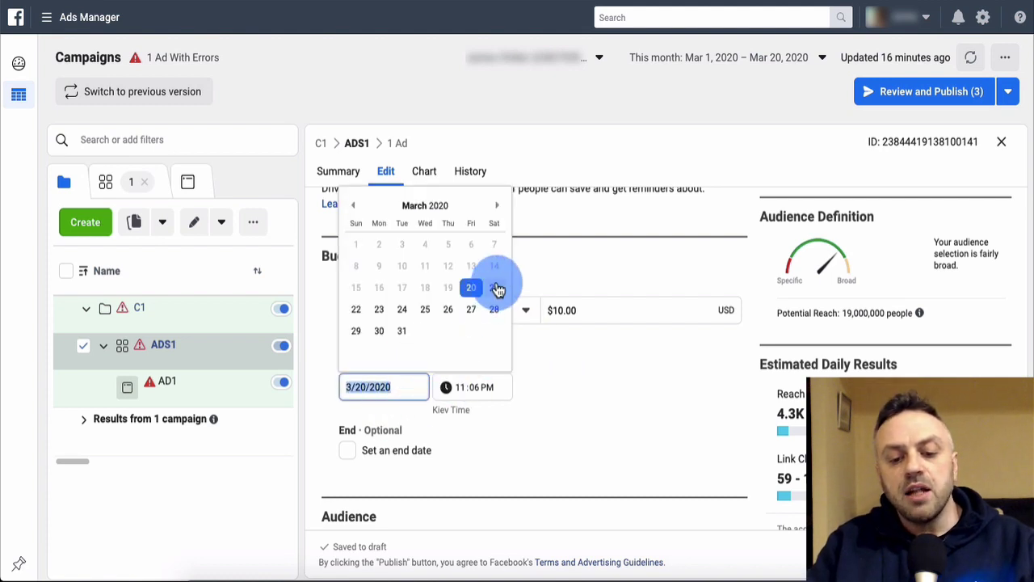
left_click(494, 287)
left_click(461, 389)
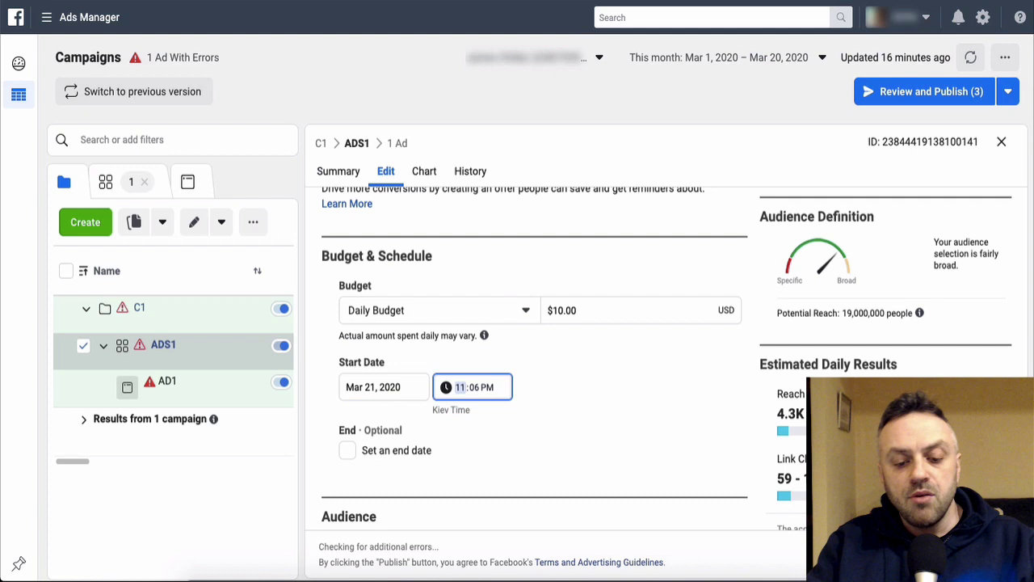
left_click(475, 387)
key("a")
left_click(491, 386)
left_click(570, 386)
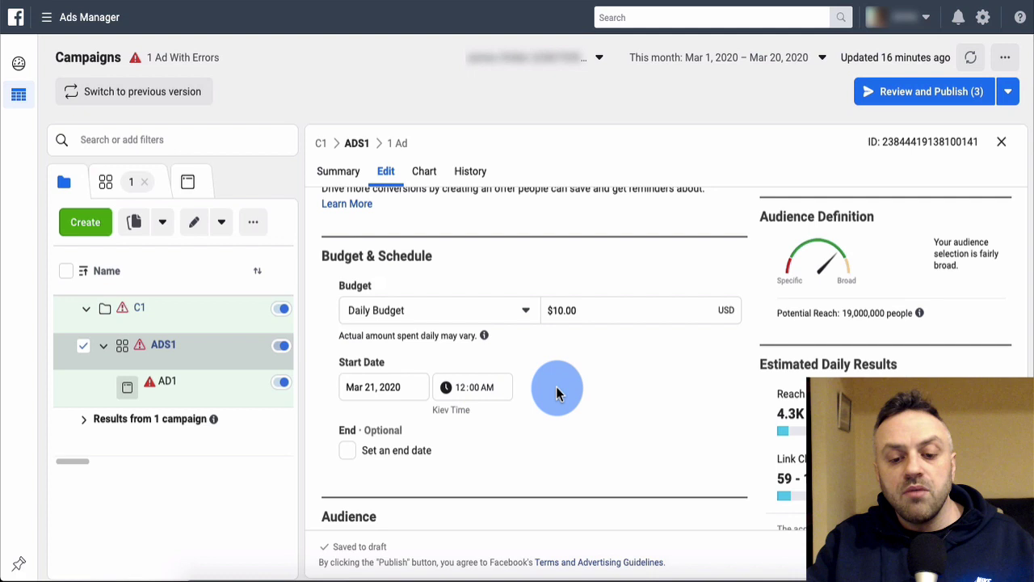
double_click(551, 311)
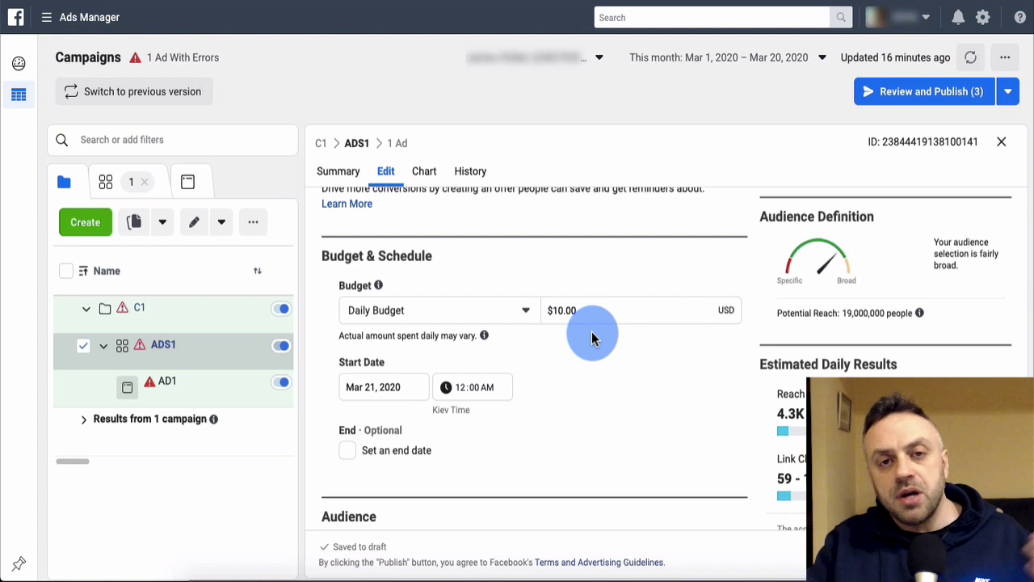
left_click(601, 383)
- Edit the ad set's audience locations and remove Ukraine
scroll(601, 385, "down", 5)
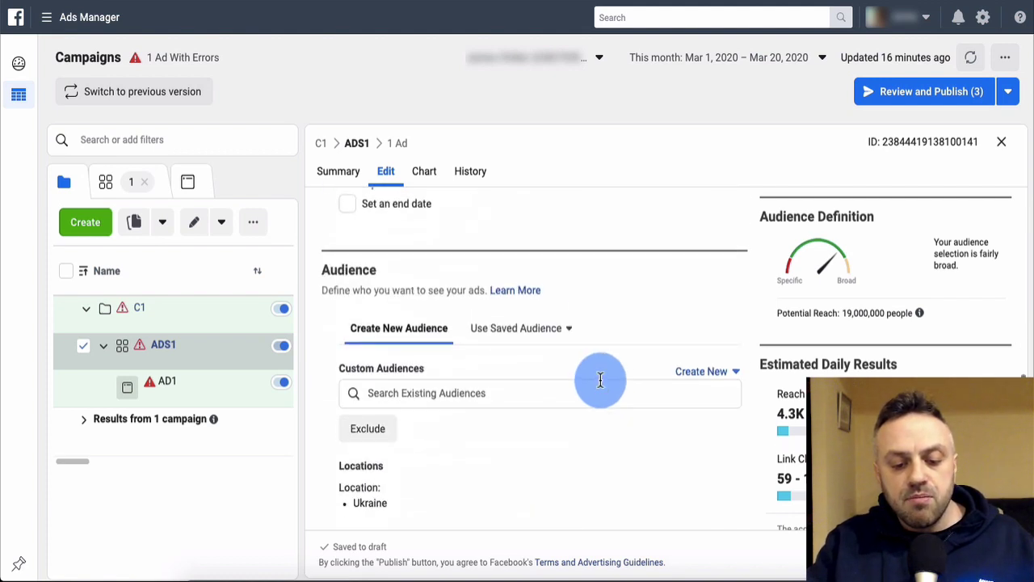
scroll(601, 372, "down", 1)
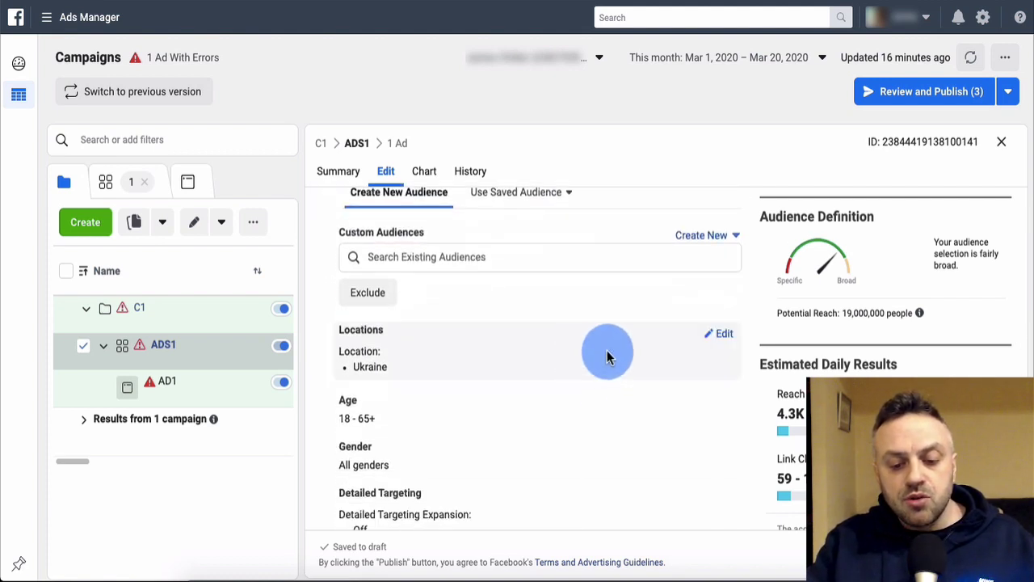
left_click(723, 338)
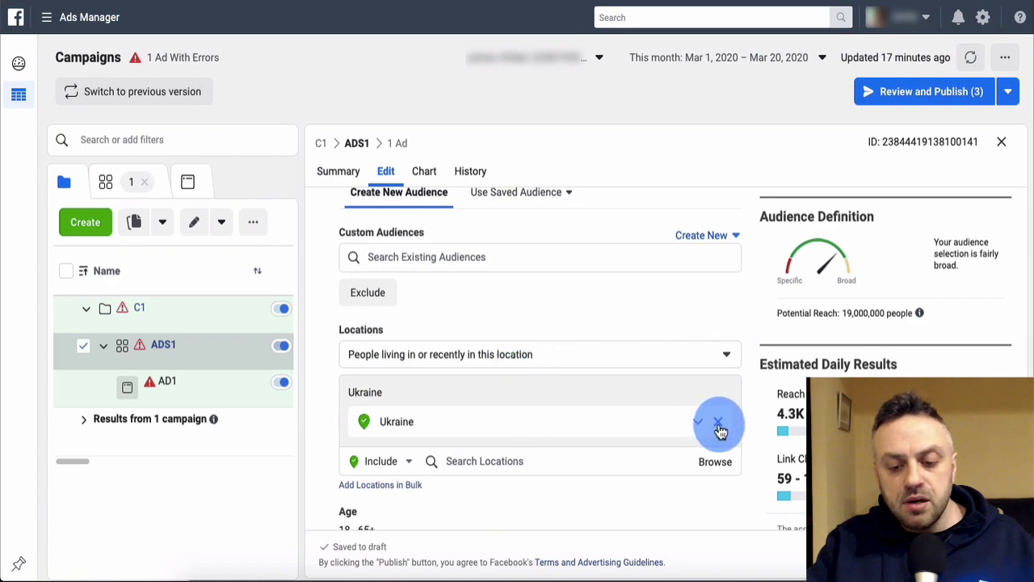
left_click(718, 420)
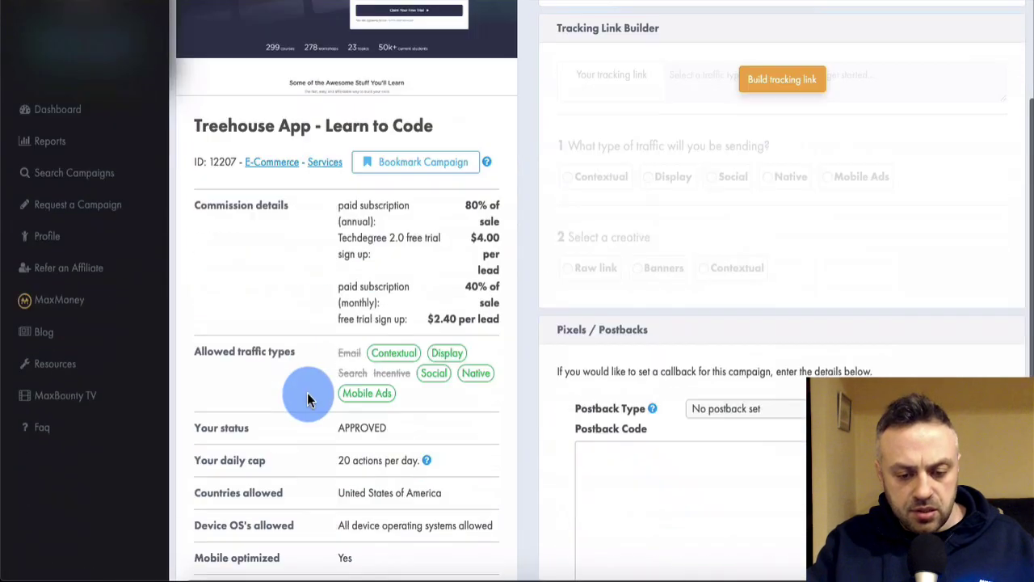
- Add United States as the included location for the ad set's audience, matching the offer's allowed country
scroll(307, 396, "down", 5)
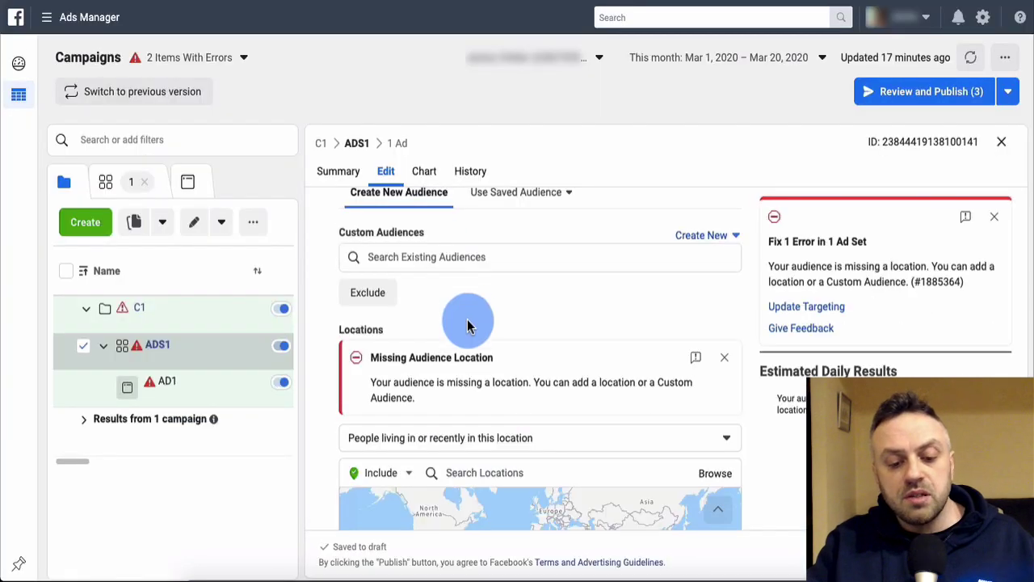
scroll(485, 393, "down", 3)
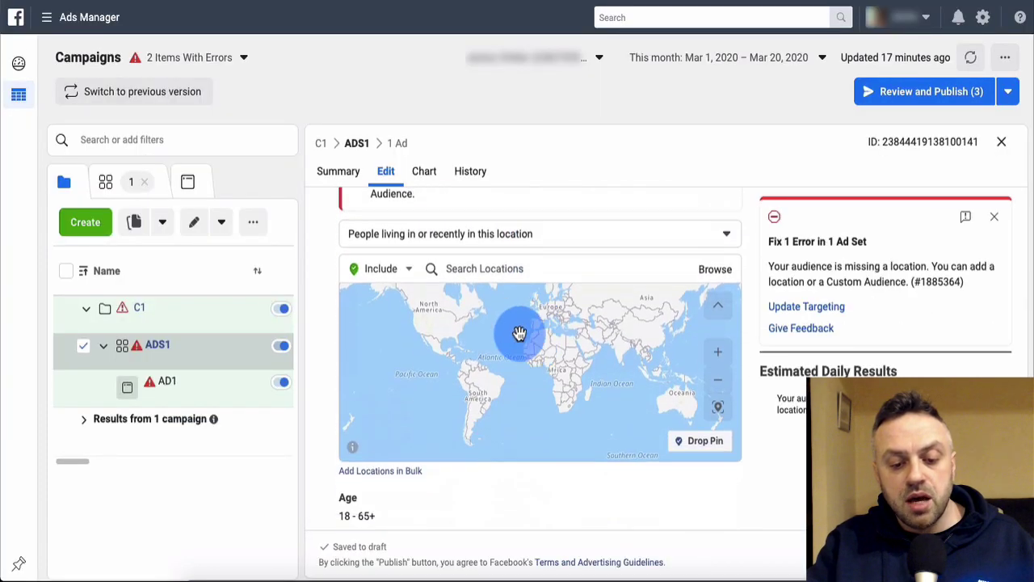
left_click(524, 267)
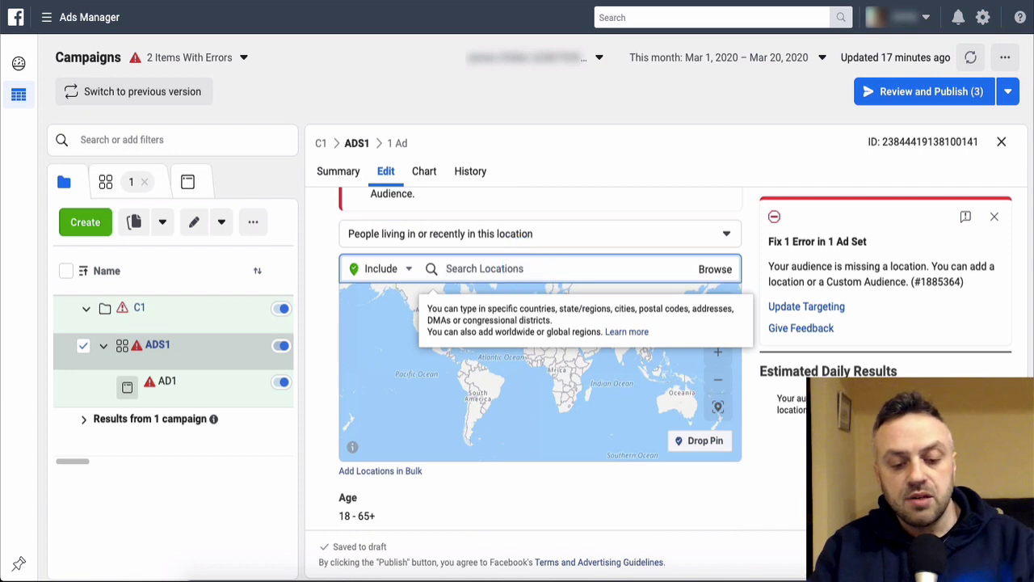
type("united states")
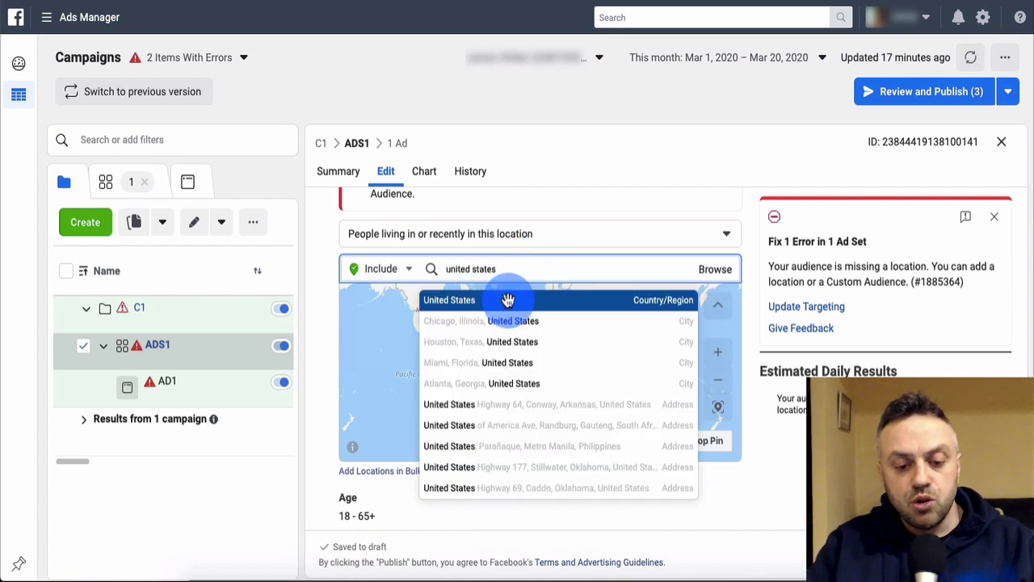
left_click(507, 300)
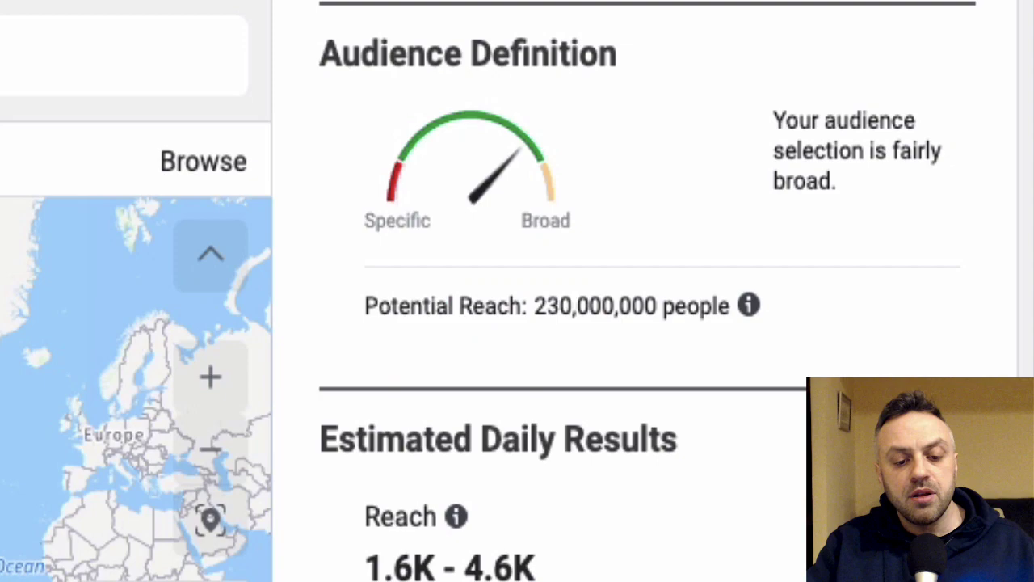
- Restrict the audience's location targeting to "People living in this location"
scroll(137, 323, "down", 3)
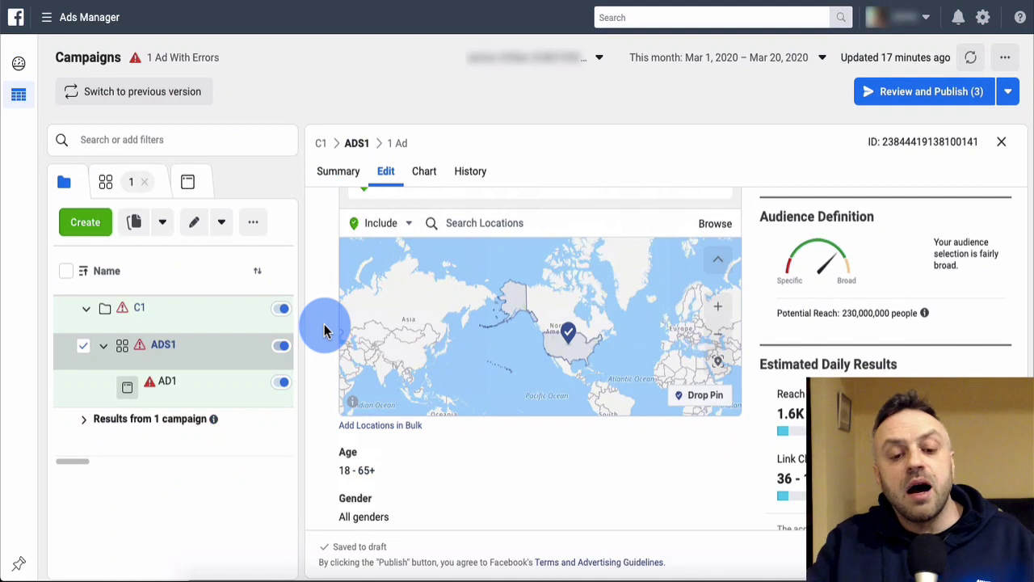
scroll(323, 330, "up", 4)
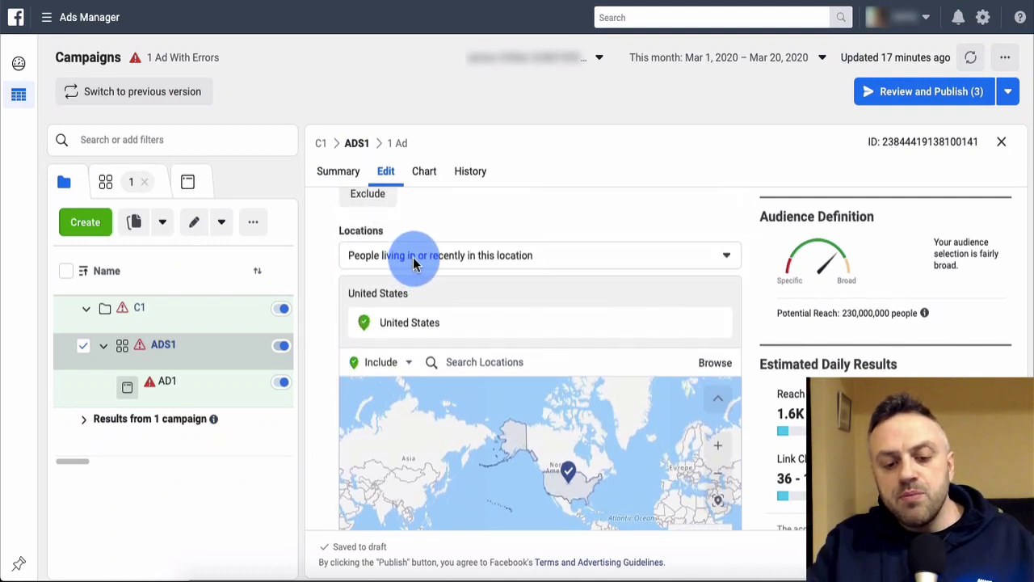
left_click(451, 257)
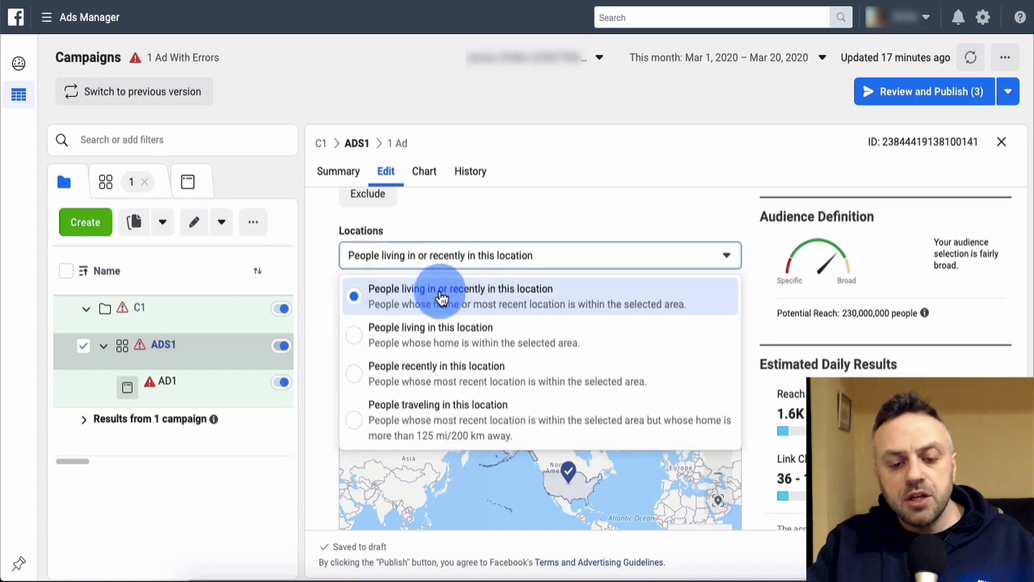
left_click(356, 346)
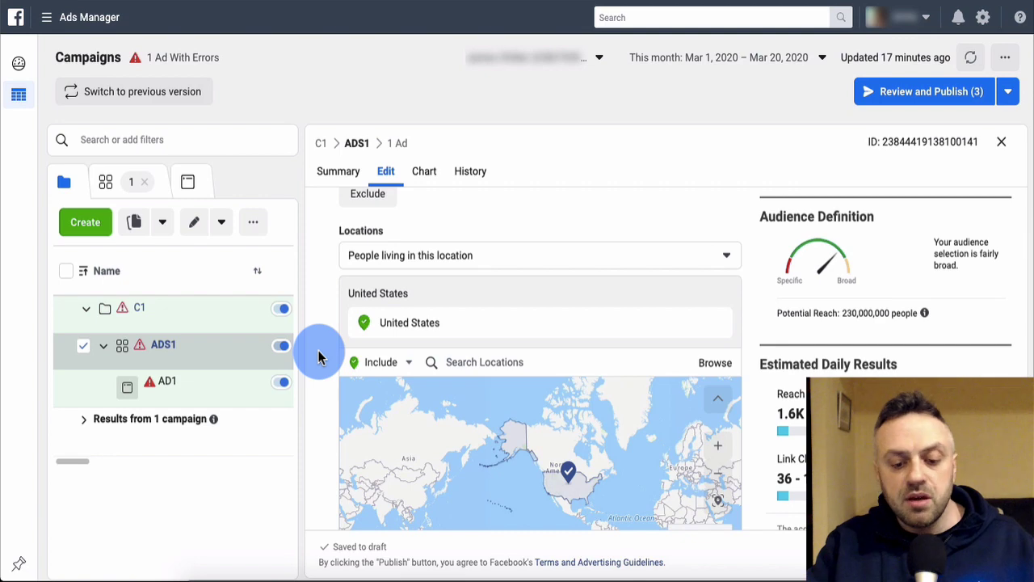
- Set the audience's minimum age to 25
scroll(319, 356, "down", 4)
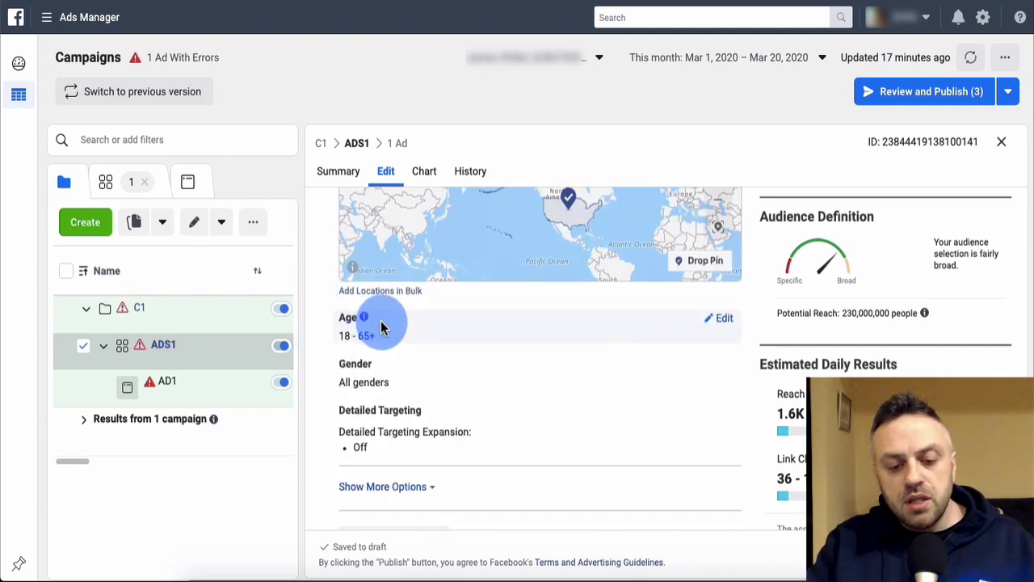
left_click(720, 323)
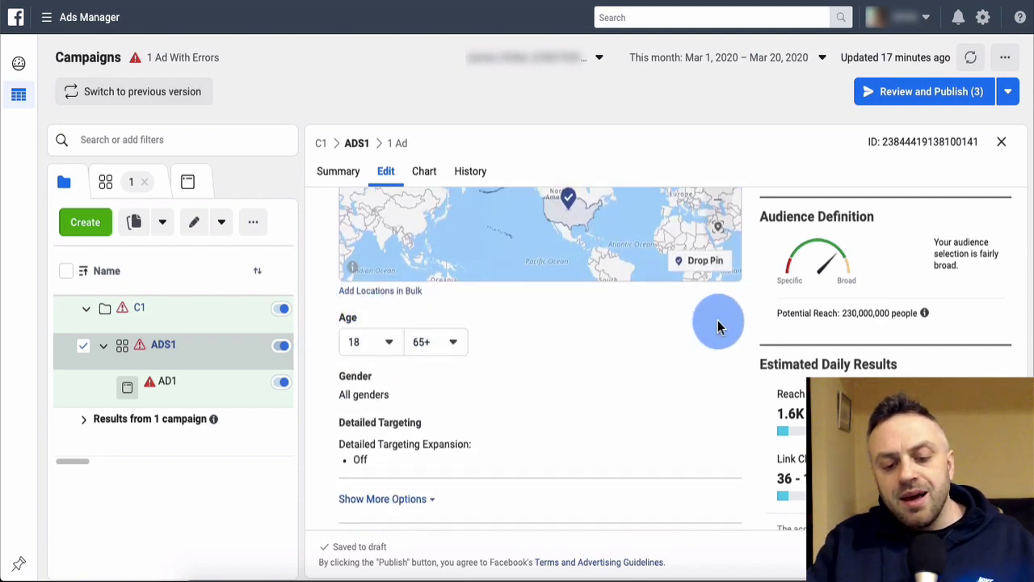
left_click(388, 342)
scroll(392, 440, "down", 3)
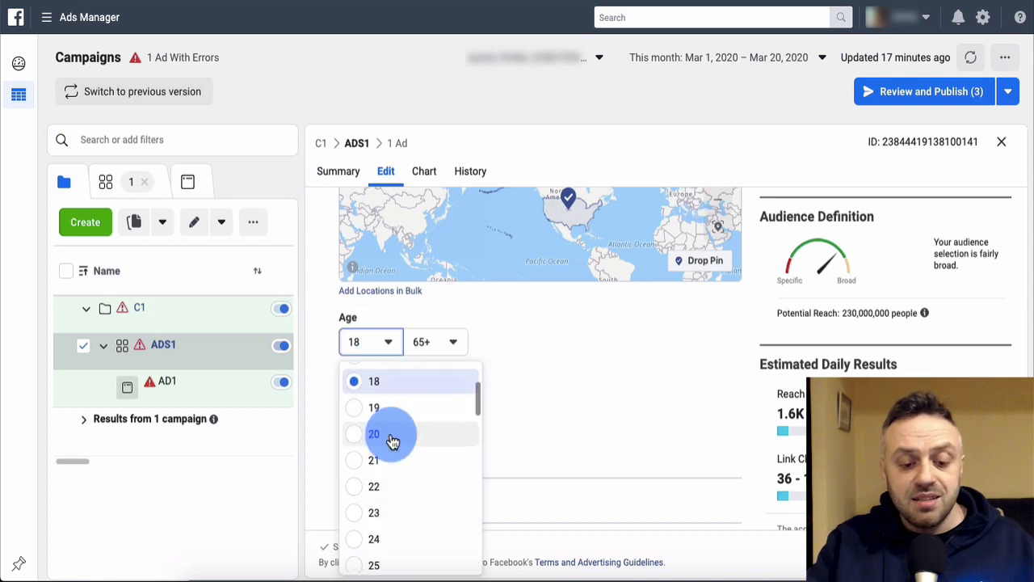
scroll(392, 441, "down", 1)
left_click(347, 527)
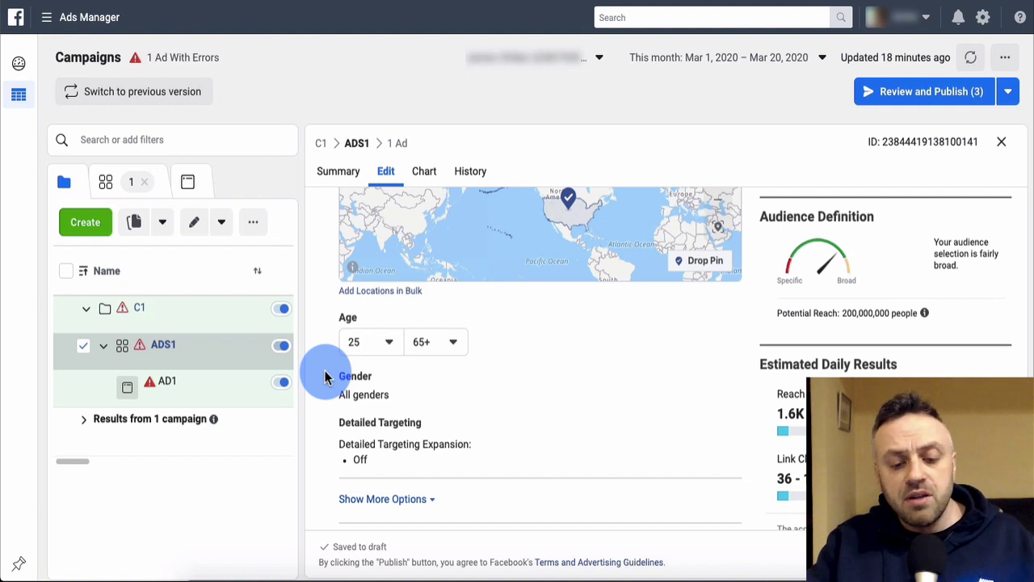
- Open the audience's detailed targeting for editing and start a search for demographics, interests or behaviors
scroll(325, 377, "down", 1)
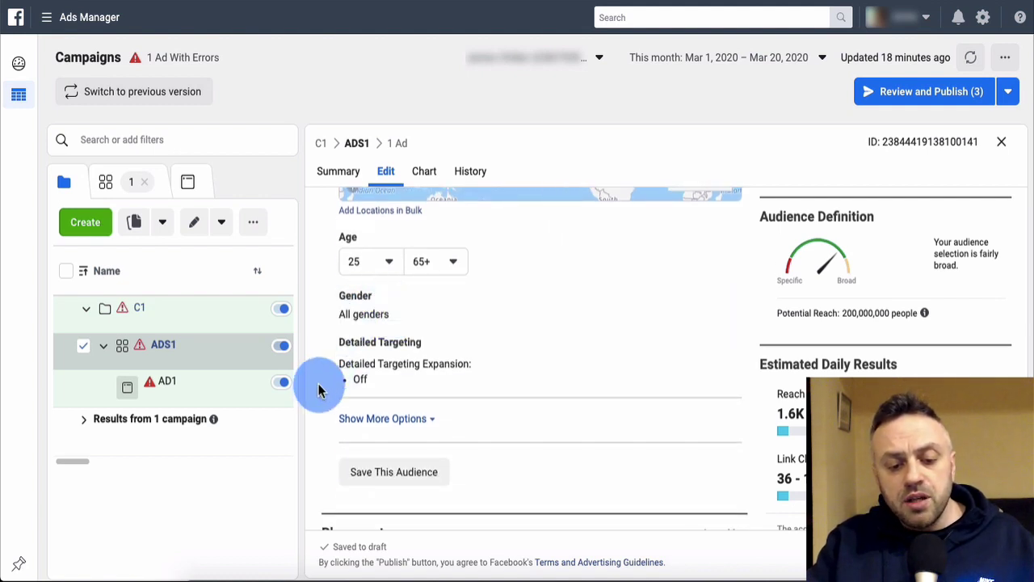
scroll(321, 389, "down", 1)
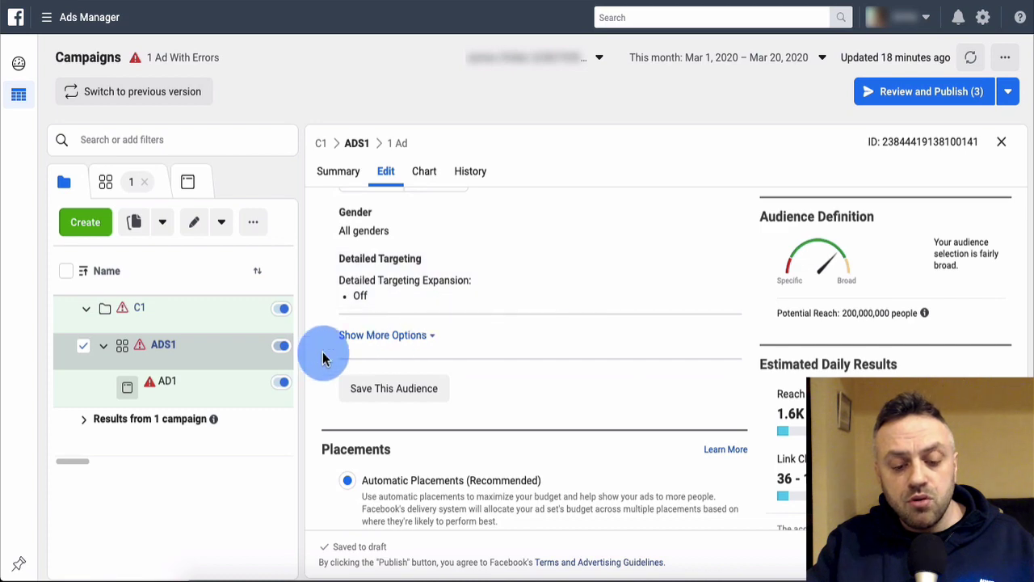
mouse_move(653, 282)
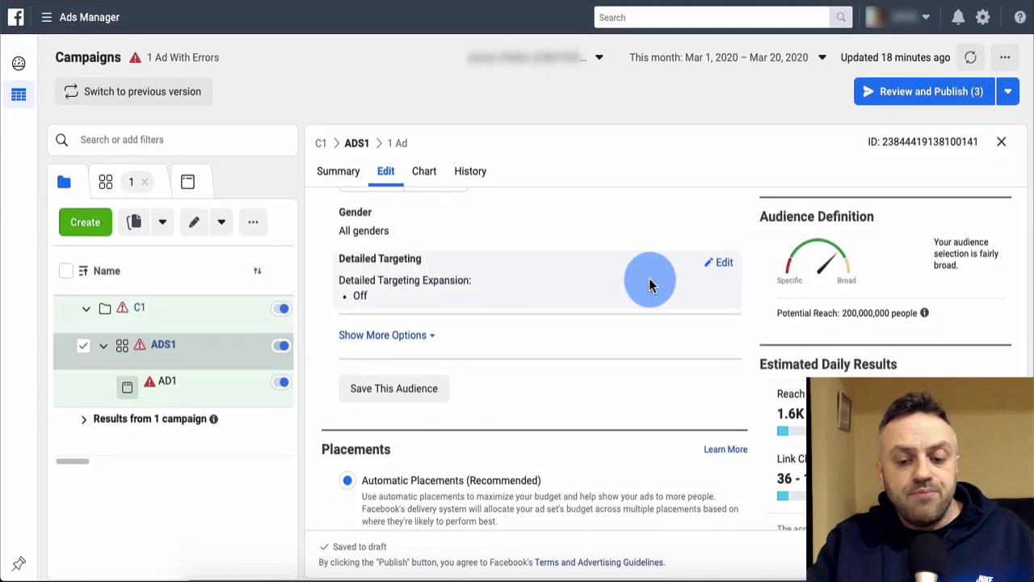
left_click(726, 272)
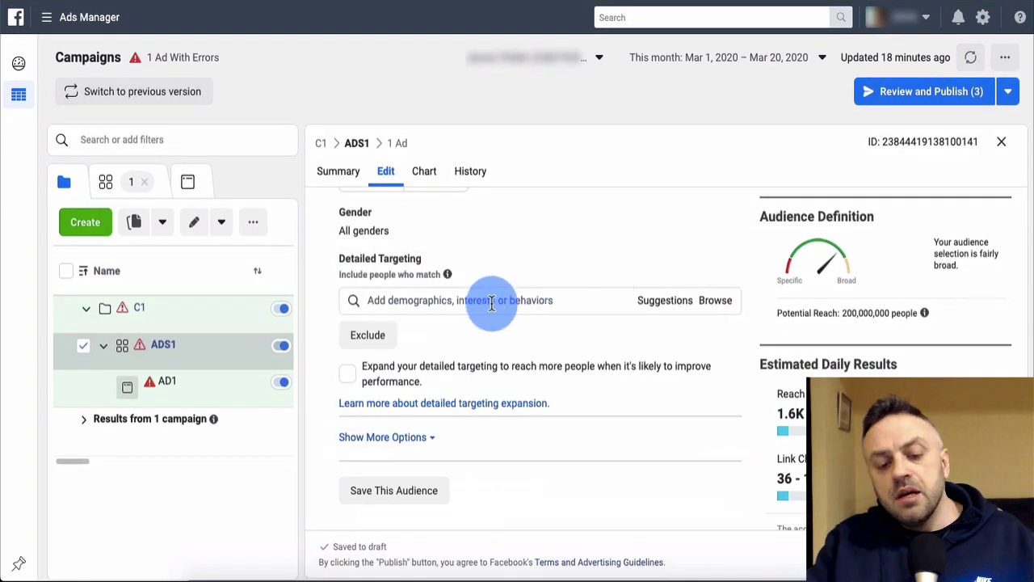
left_click(465, 299)
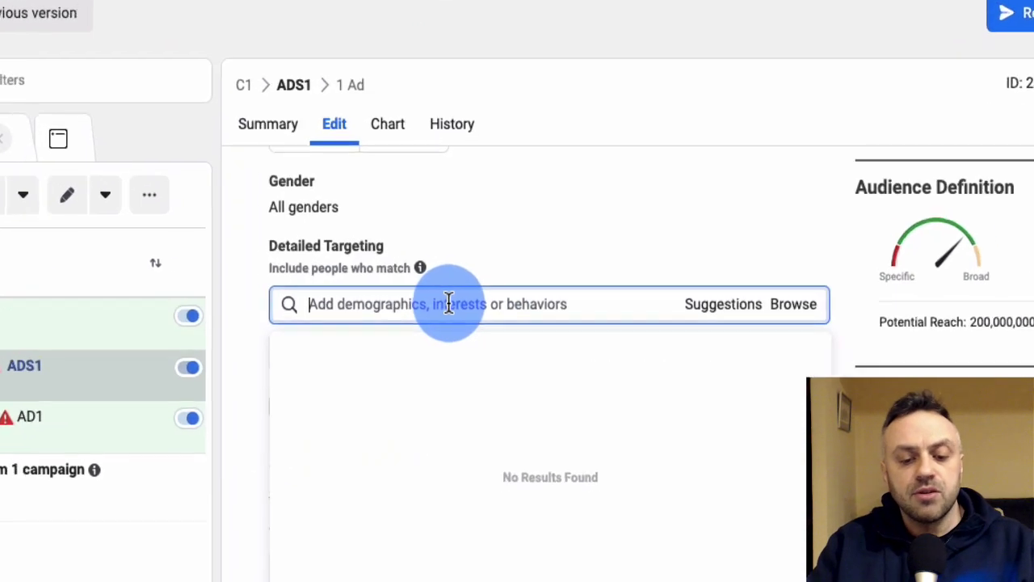
type("comput")
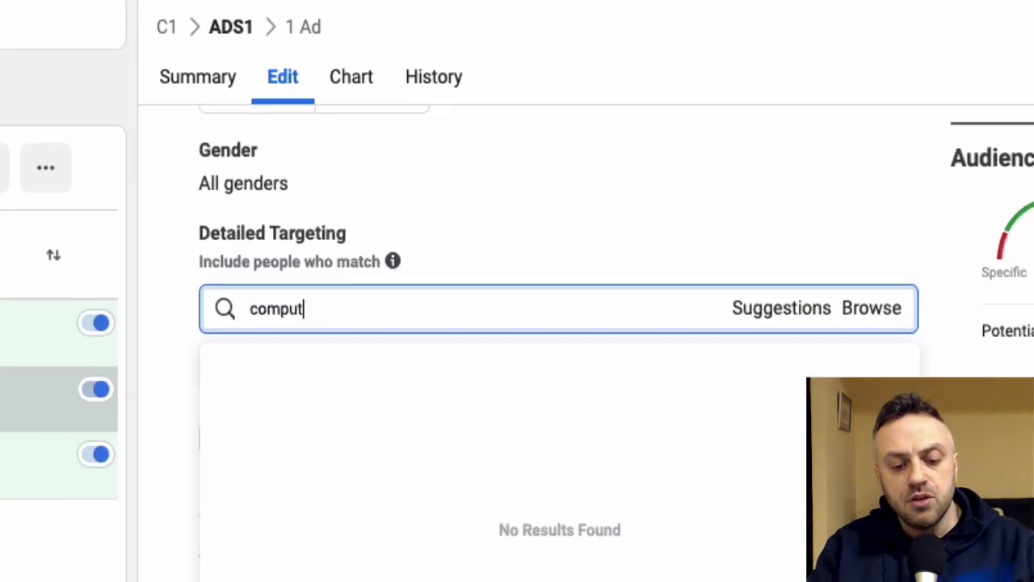
type("er science")
key("ctrl+a")
key("BackSpace")
- Search detailed targeting for "programming" and add the interest Computer programming to the audience
type("programming")
left_click(332, 315)
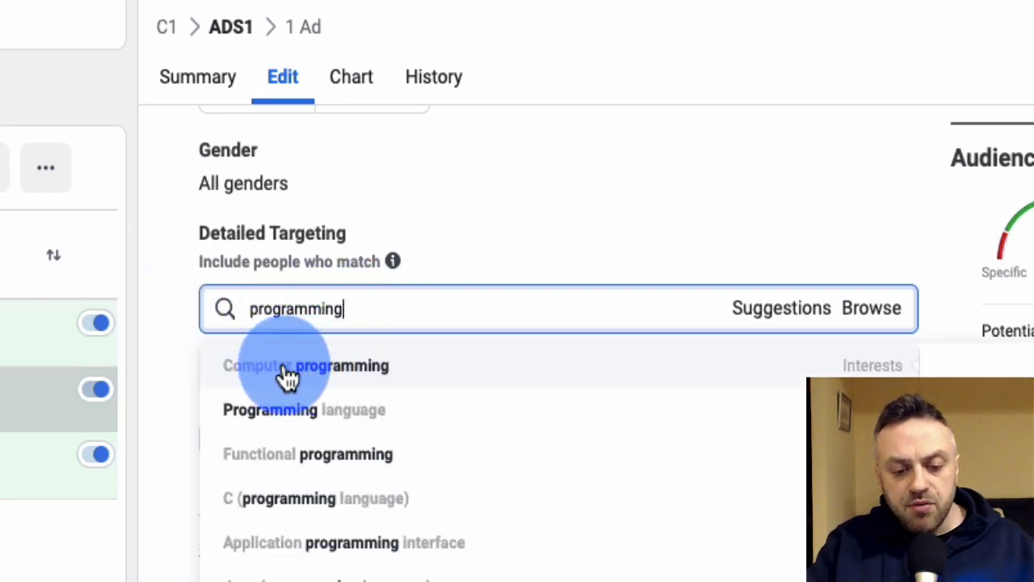
left_click(287, 373)
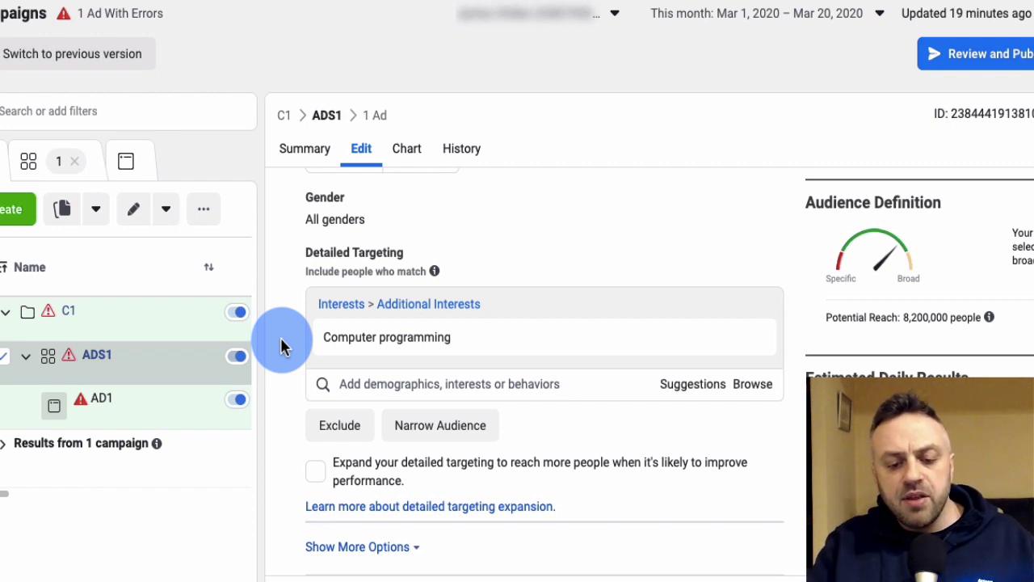
- Switch the ad set to manual placements and deselect Instagram, Messenger and Audience Network, leaving only Facebook as the platform
scroll(281, 345, "down", 4)
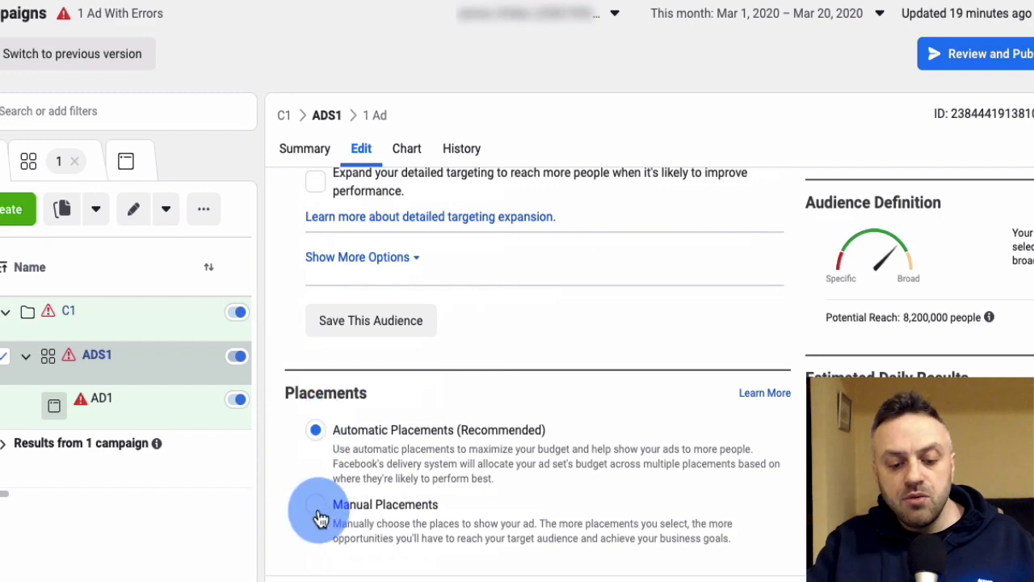
left_click(286, 486)
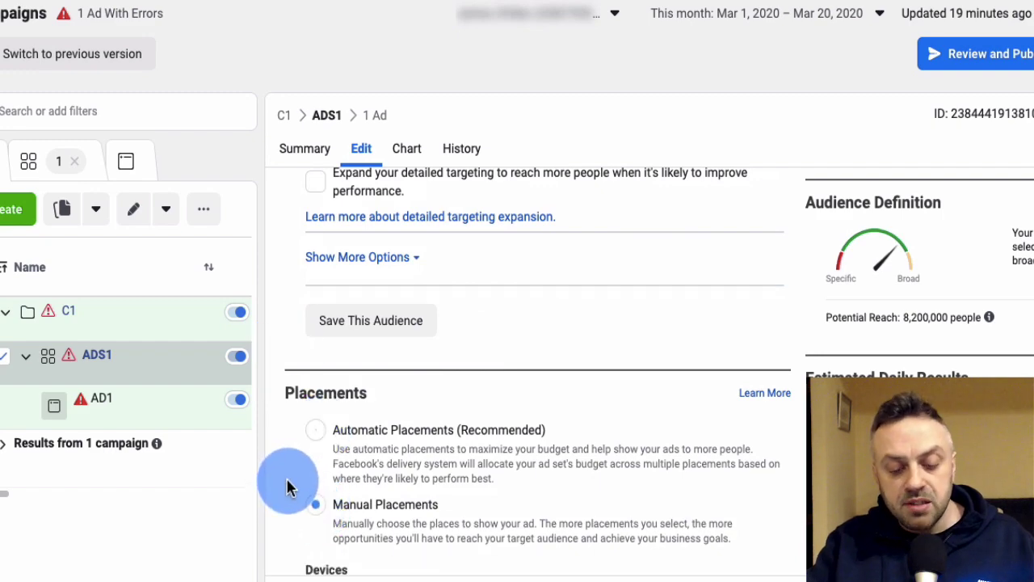
scroll(288, 485, "down", 4)
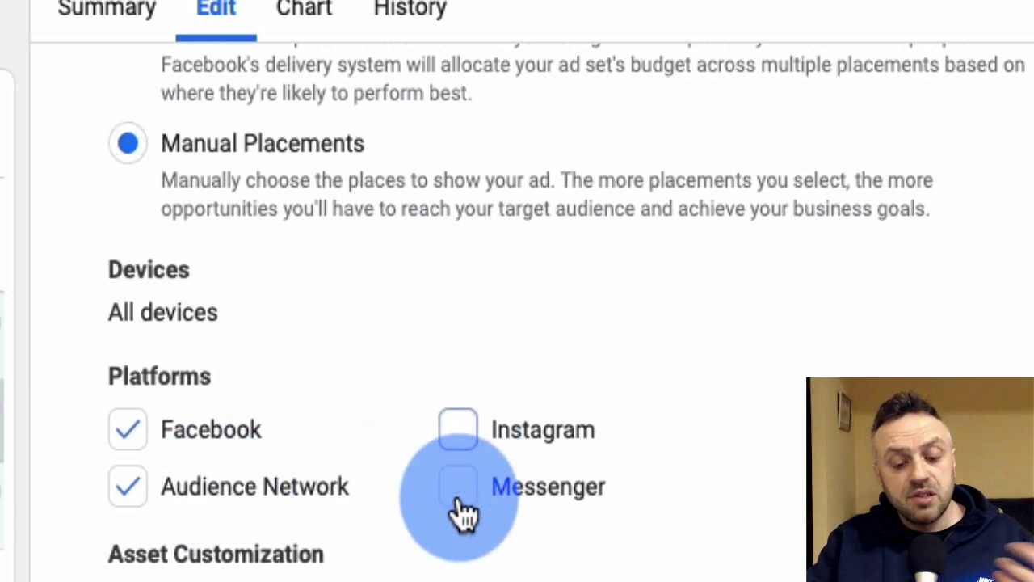
left_click(121, 493)
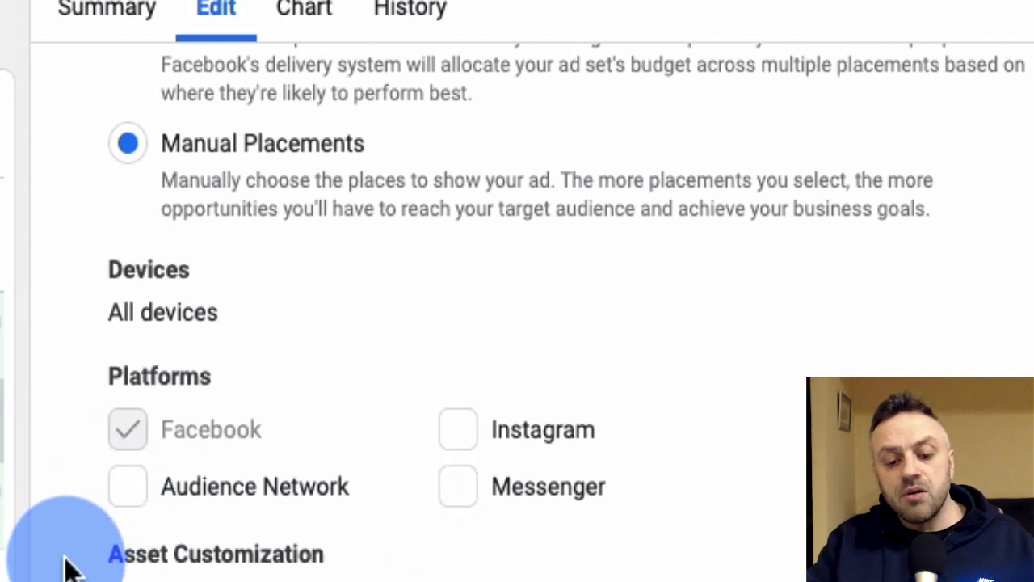
- Exclude Facebook Marketplace, Facebook Video Feeds and Facebook Right Column from the feed placements, keeping Facebook News Feed
scroll(67, 568, "down", 6)
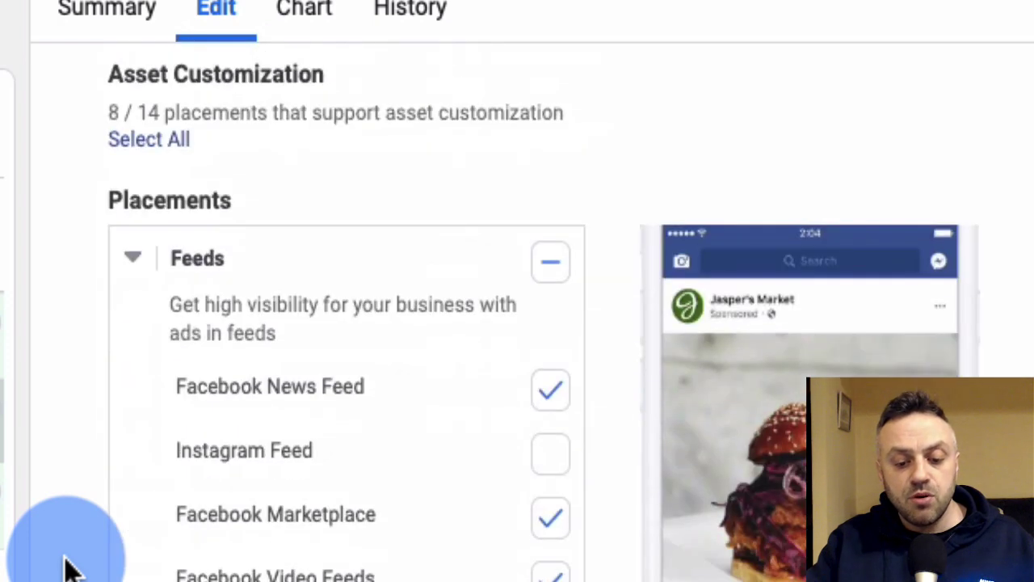
left_click(568, 539)
scroll(558, 526, "down", 4)
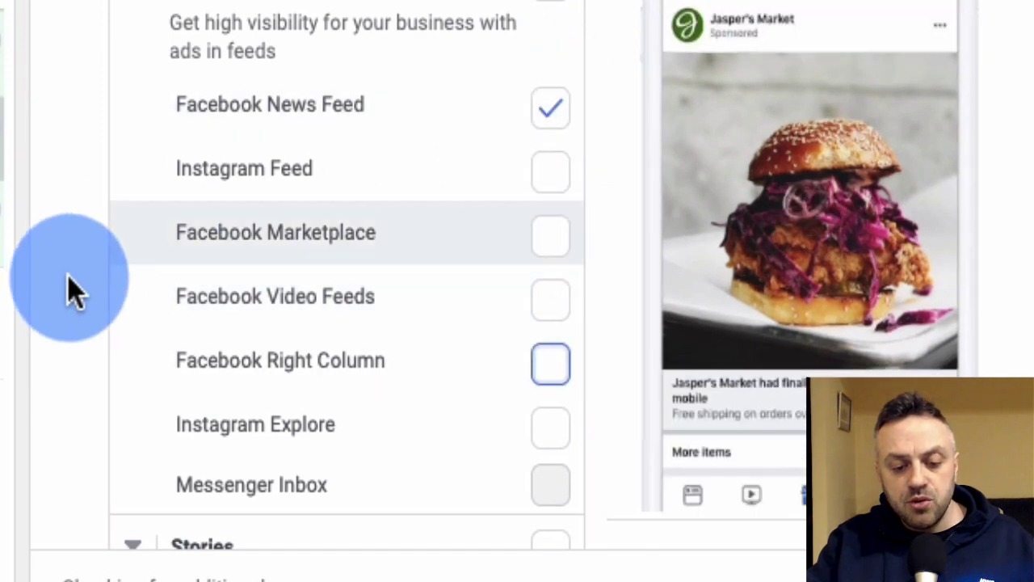
- Exclude the Facebook Stories and Facebook In-Stream Videos placements
scroll(67, 288, "down", 6)
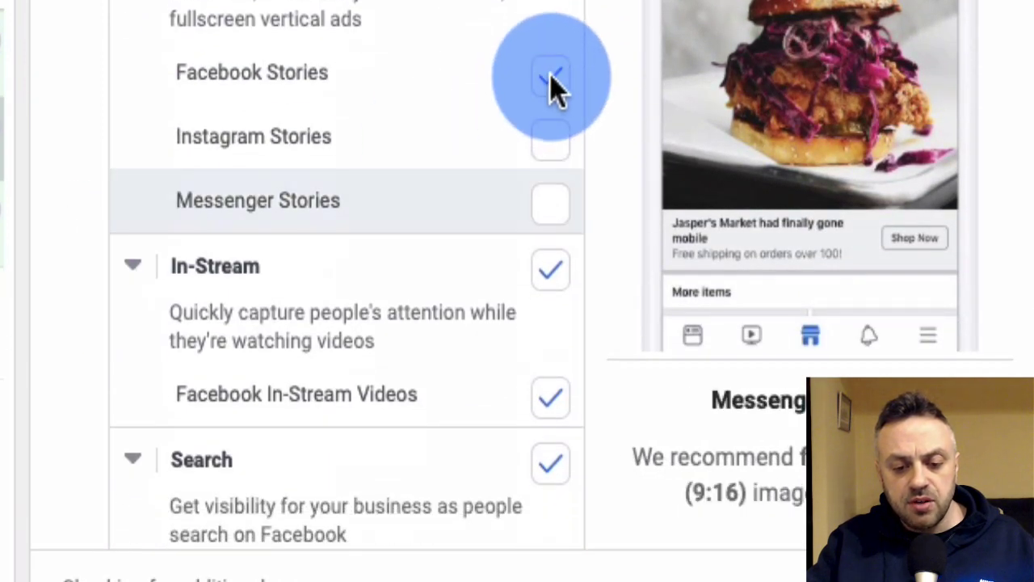
left_click(549, 81)
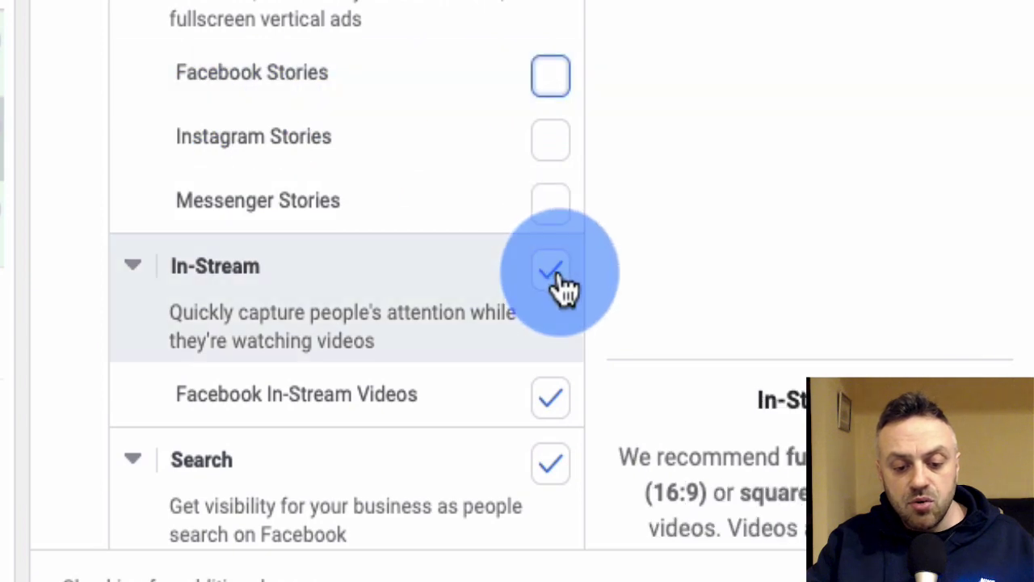
left_click(549, 402)
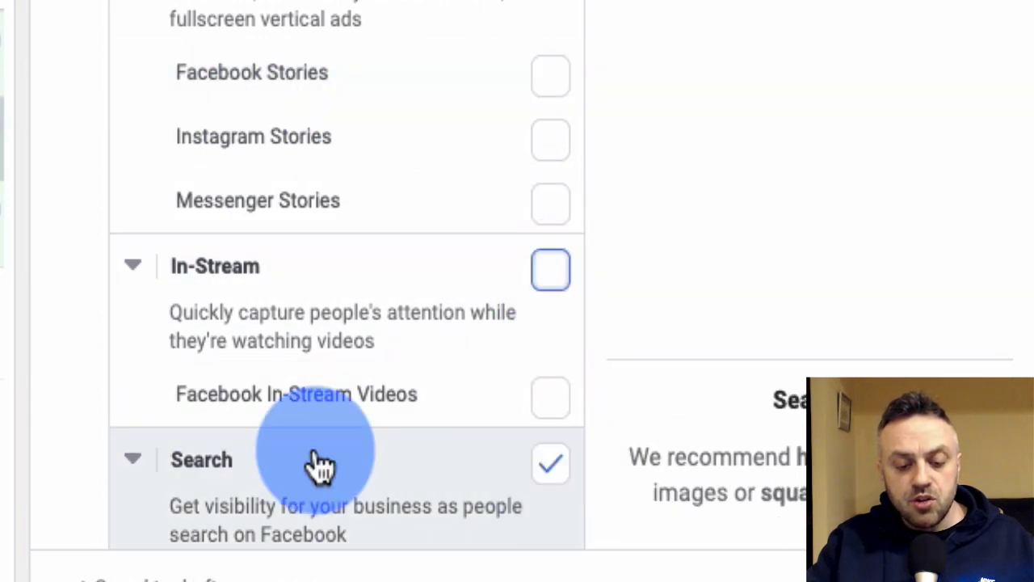
- Exclude the Facebook Search Results and Facebook Instant Articles placements, and review the remaining placement selection
scroll(74, 411, "down", 7)
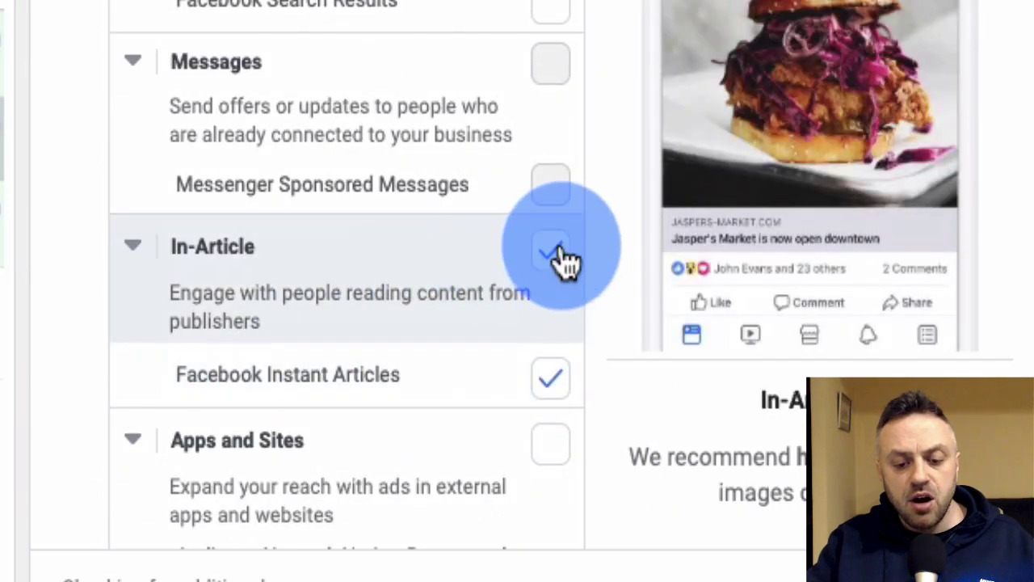
left_click(563, 260)
left_click(563, 398)
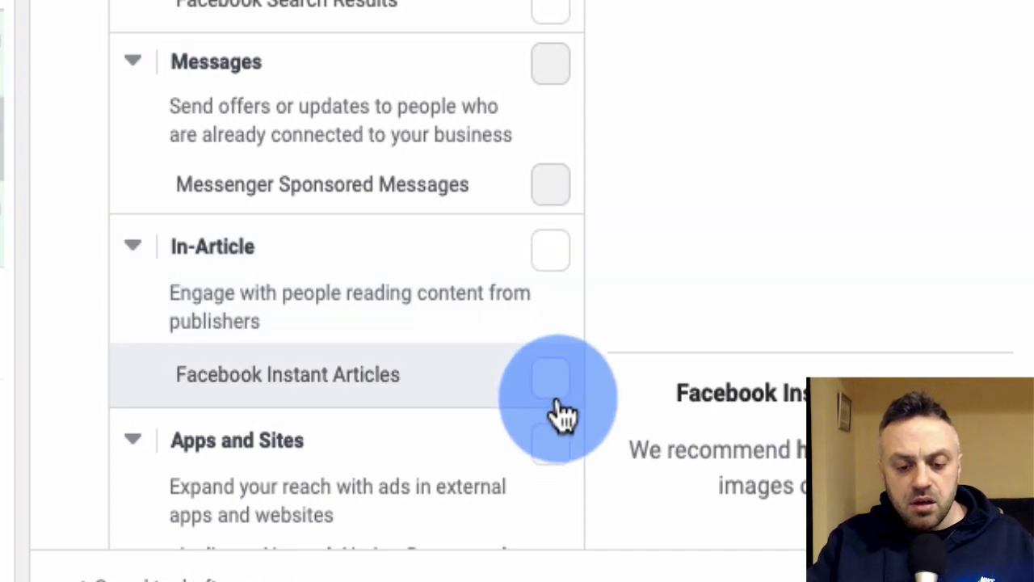
scroll(74, 404, "down", 5)
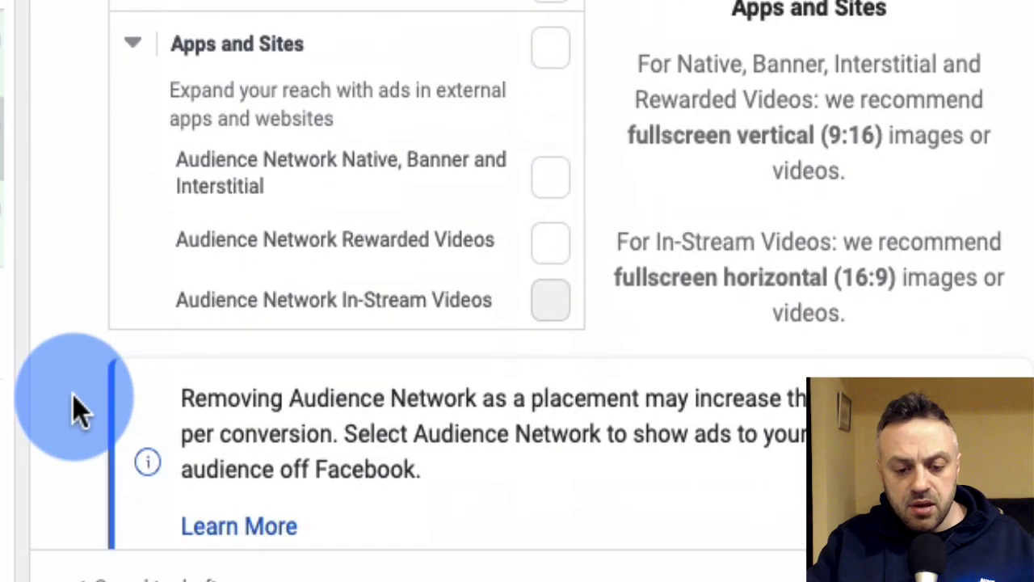
scroll(73, 395, "down", 2)
scroll(72, 395, "up", 10)
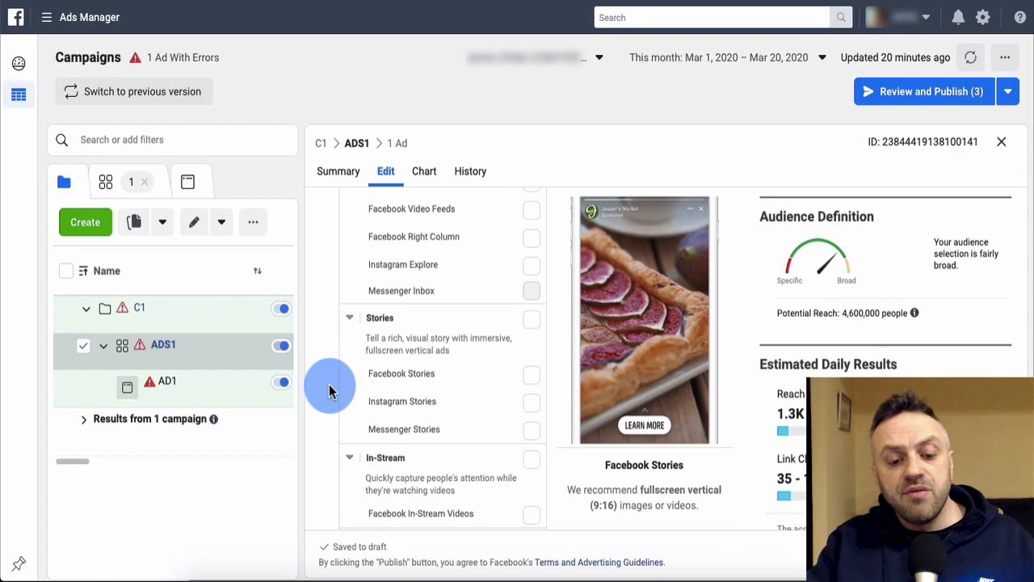
scroll(329, 391, "up", 6)
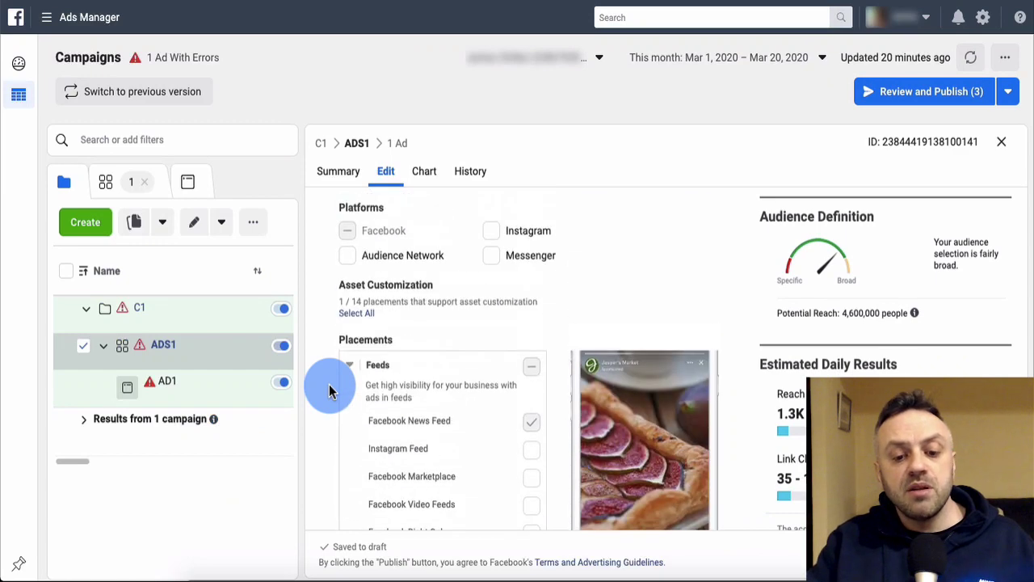
- Review the ad set's detailed targeting, placements, budget and potential reach
scroll(332, 386, "up", 4)
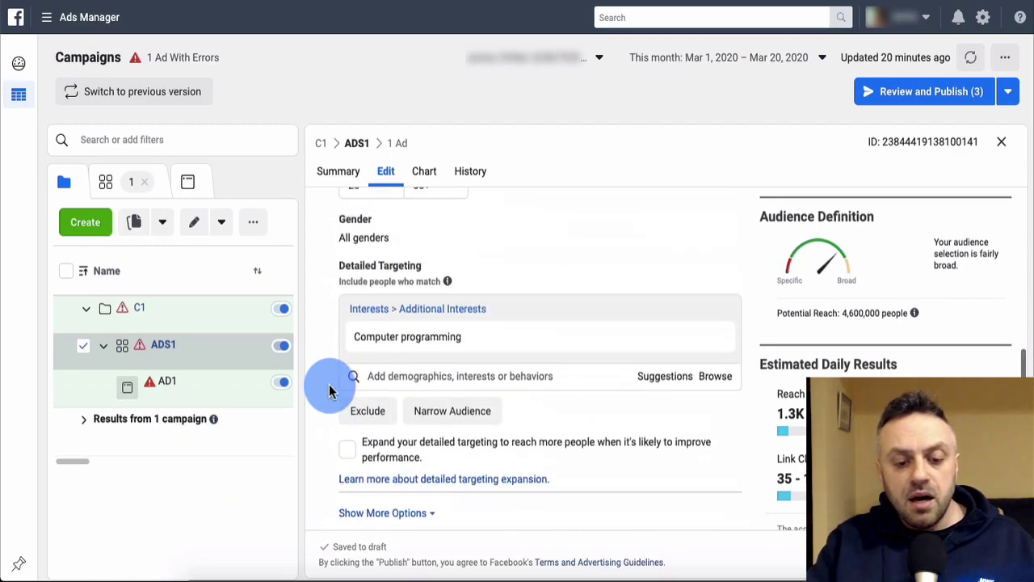
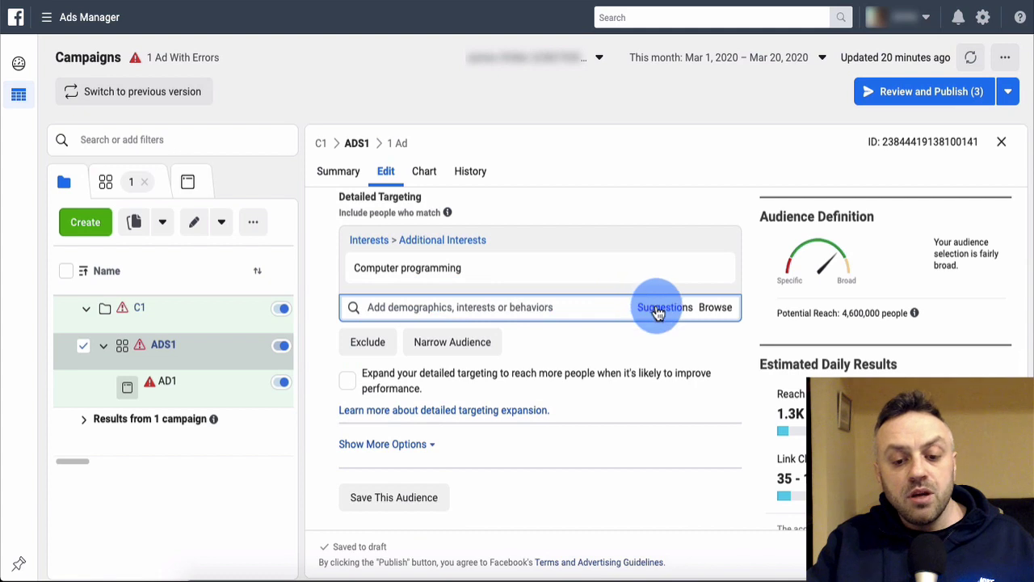
left_click(656, 307)
left_click(327, 399)
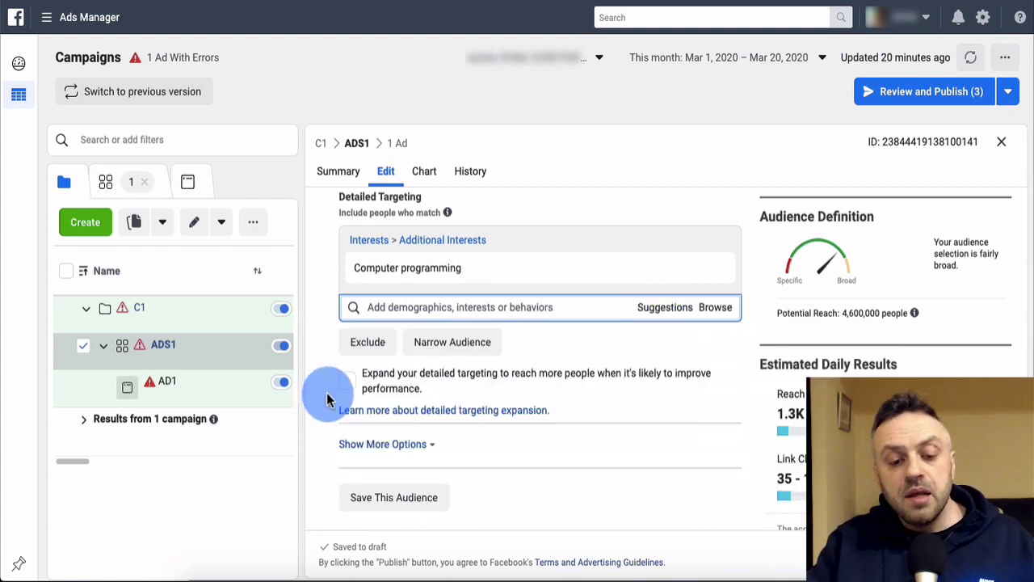
mouse_move(487, 278)
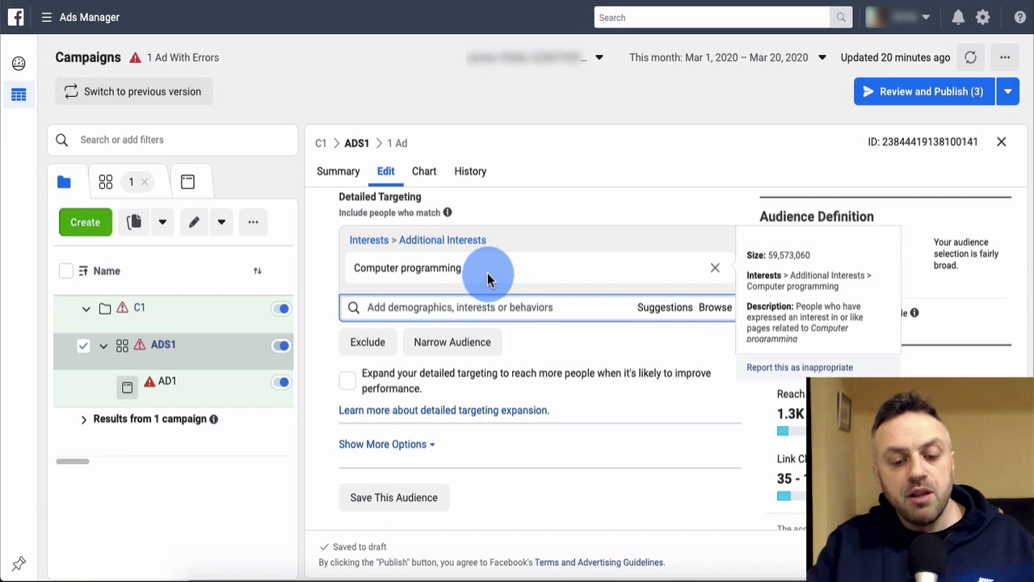
scroll(322, 364, "down", 10)
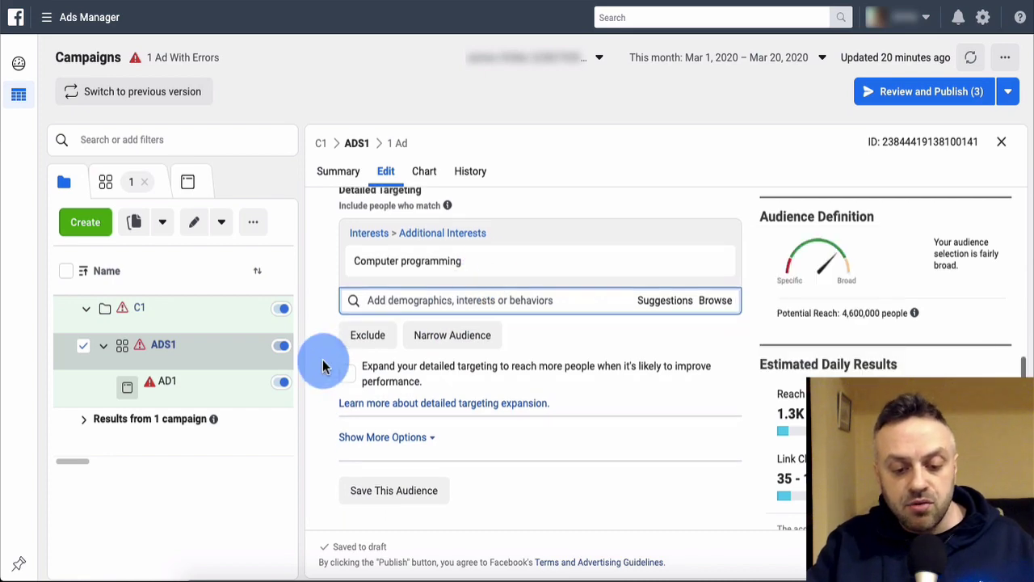
scroll(322, 365, "down", 8)
scroll(322, 365, "up", 2)
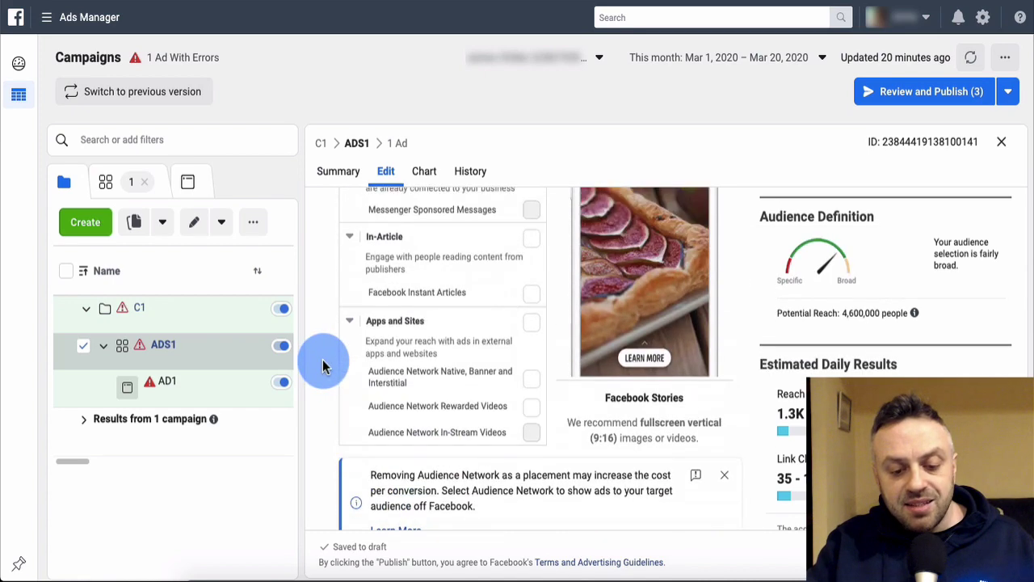
scroll(322, 364, "up", 10)
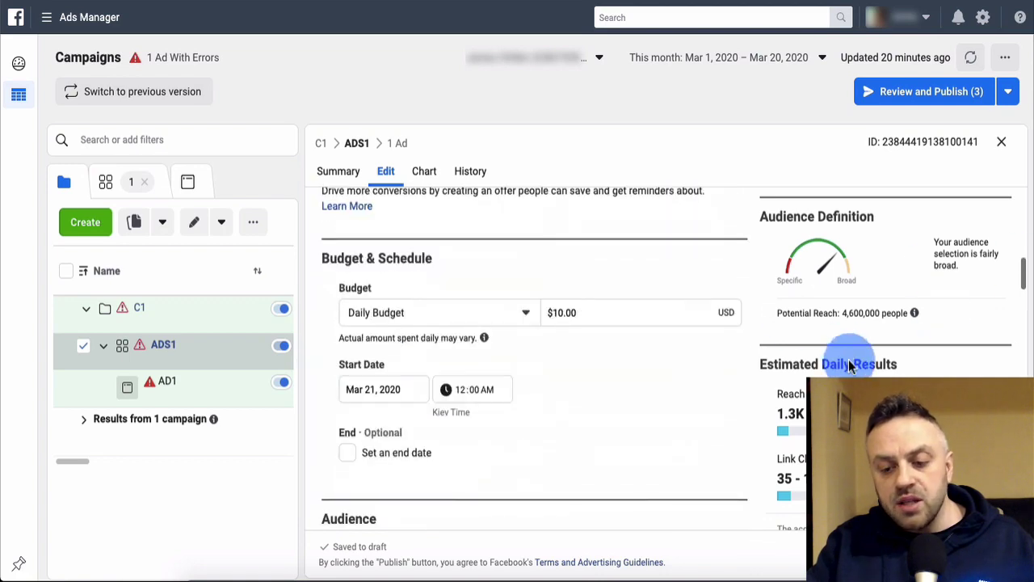
double_click(868, 314)
left_click(322, 378)
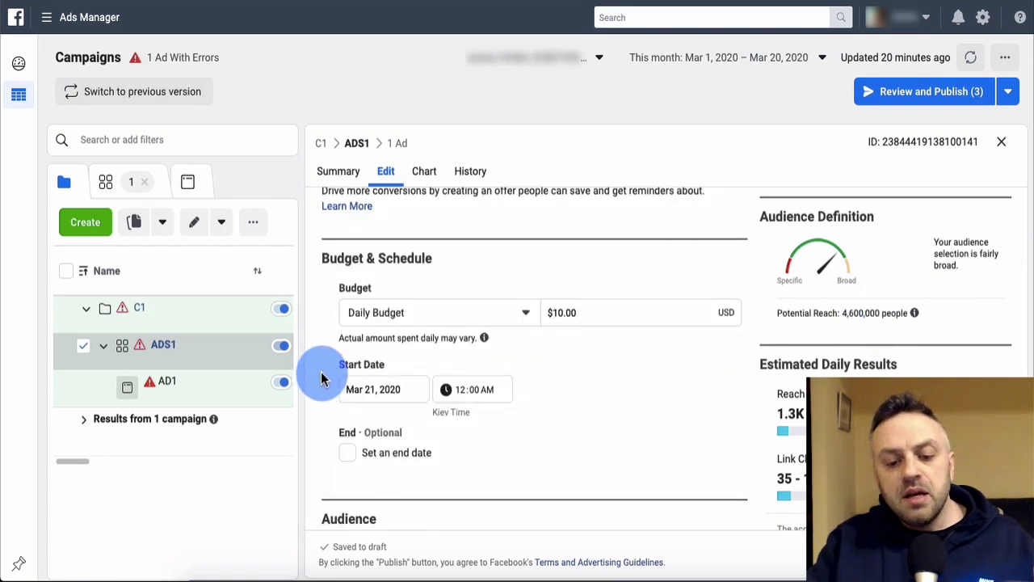
- Rename the ad set as "ADS1 - Computer Programming"
scroll(322, 378, "up", 4)
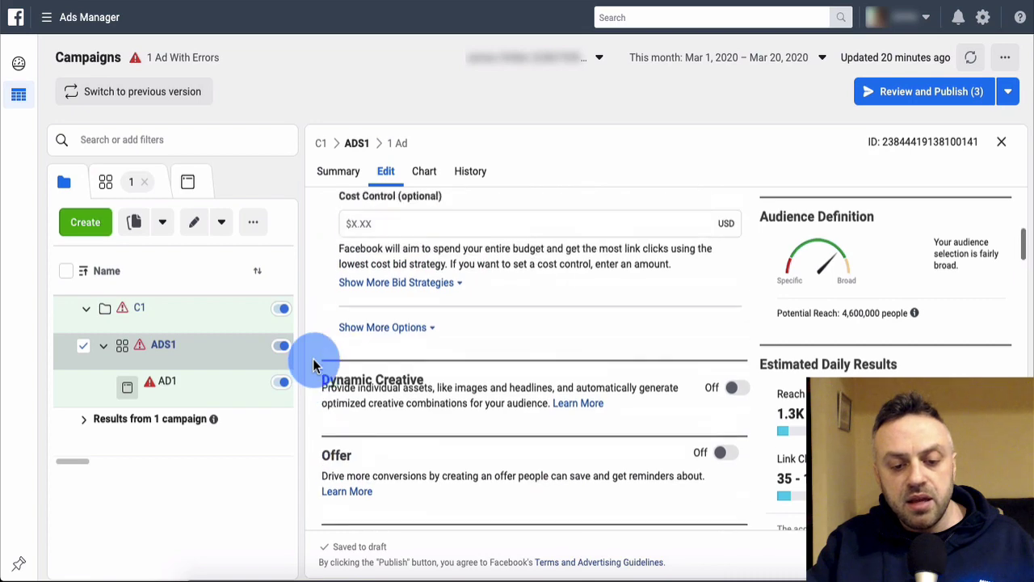
scroll(313, 365, "up", 4)
left_click(390, 235)
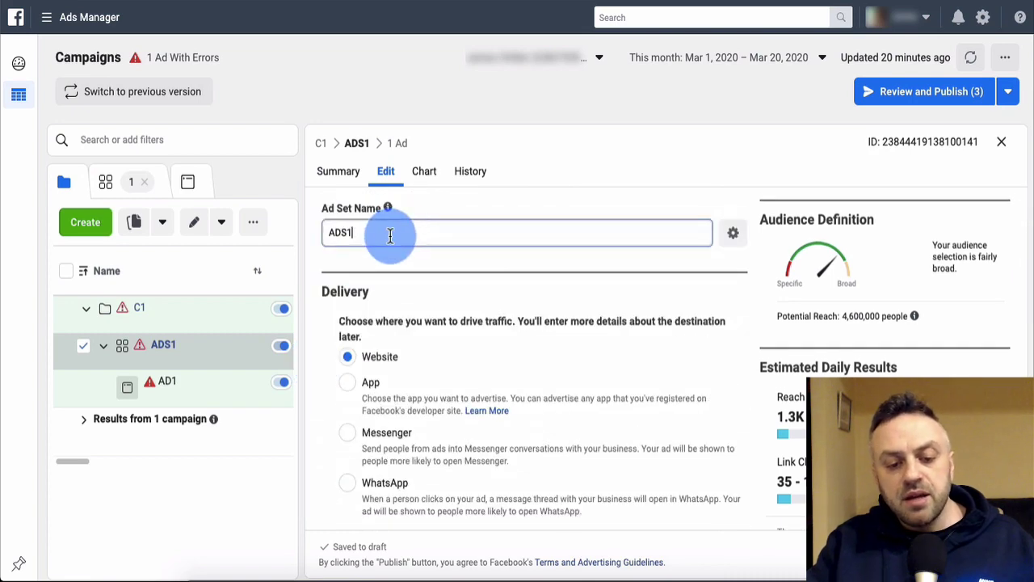
type("-")
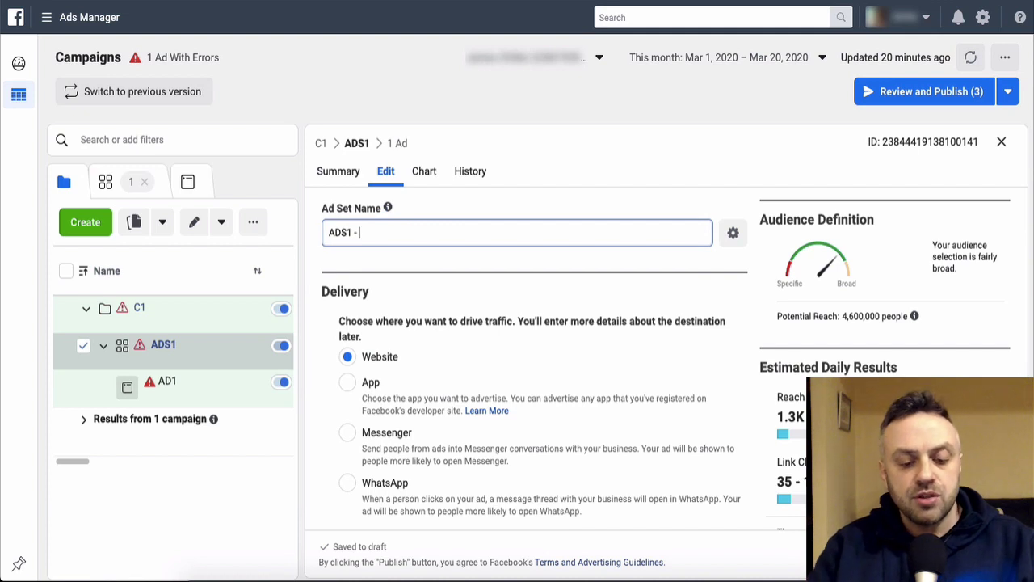
type(" Com")
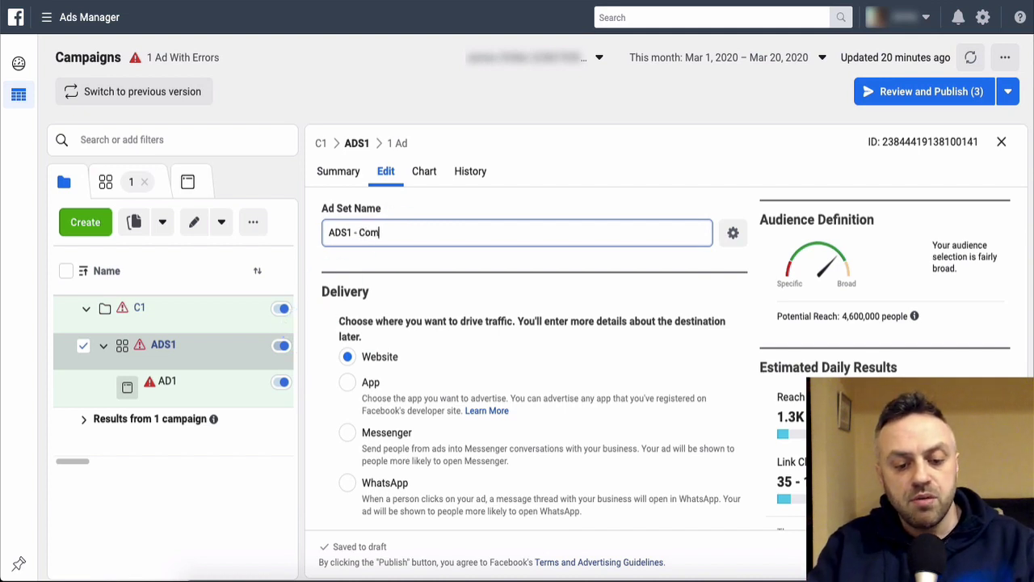
type("puter Programm")
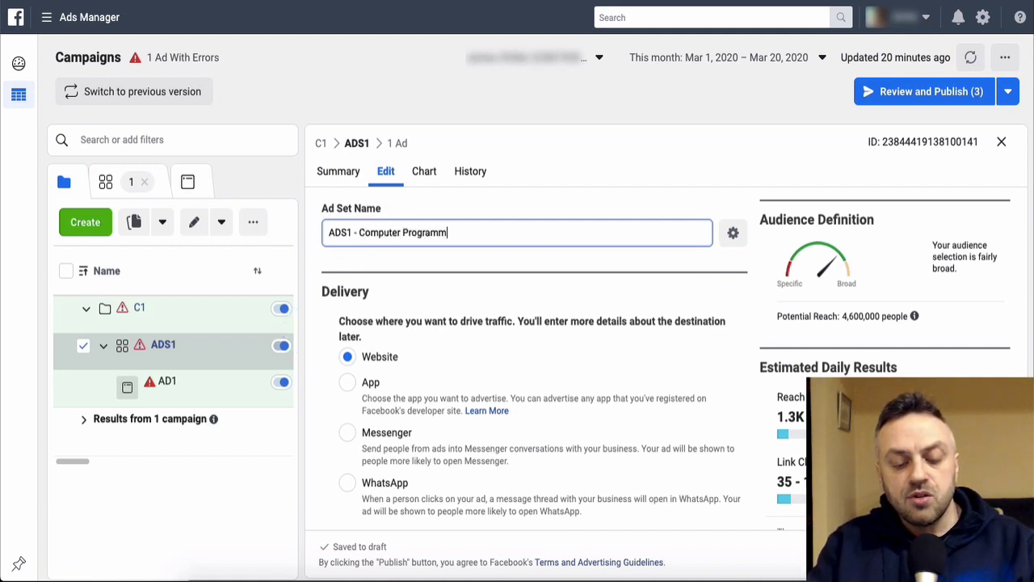
type("ing")
left_click(317, 351)
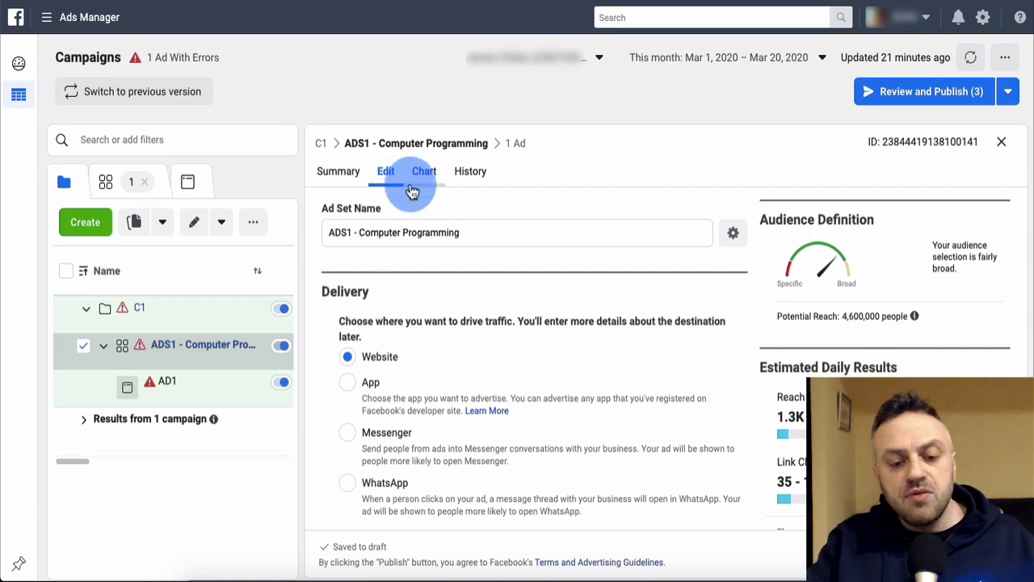
- Check the ad set's budget, schedule, location and Computer programming interest targeting against the potential reach
scroll(318, 368, "down", 1)
scroll(317, 367, "down", 10)
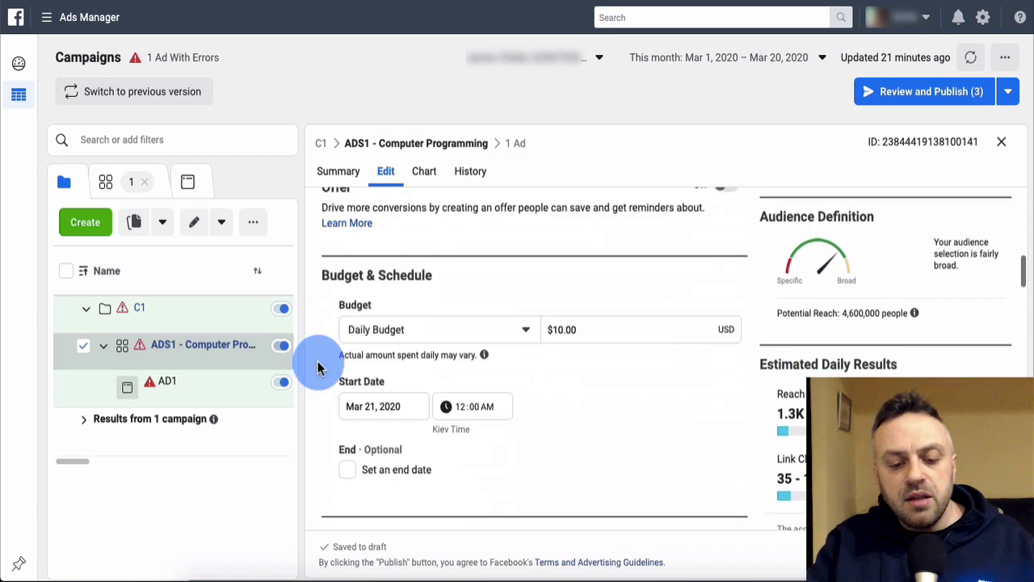
scroll(330, 457, "down", 10)
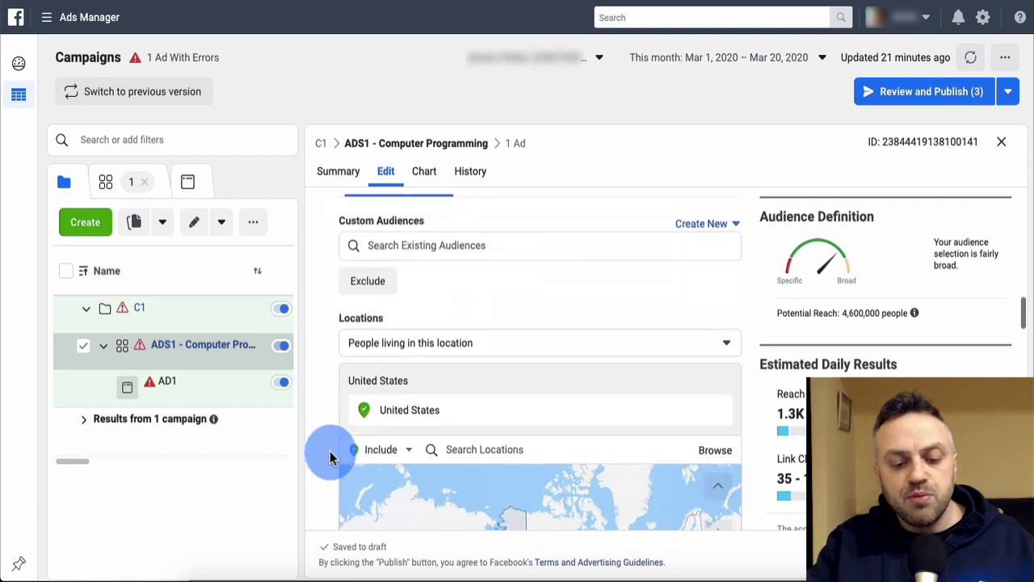
scroll(329, 457, "up", 5)
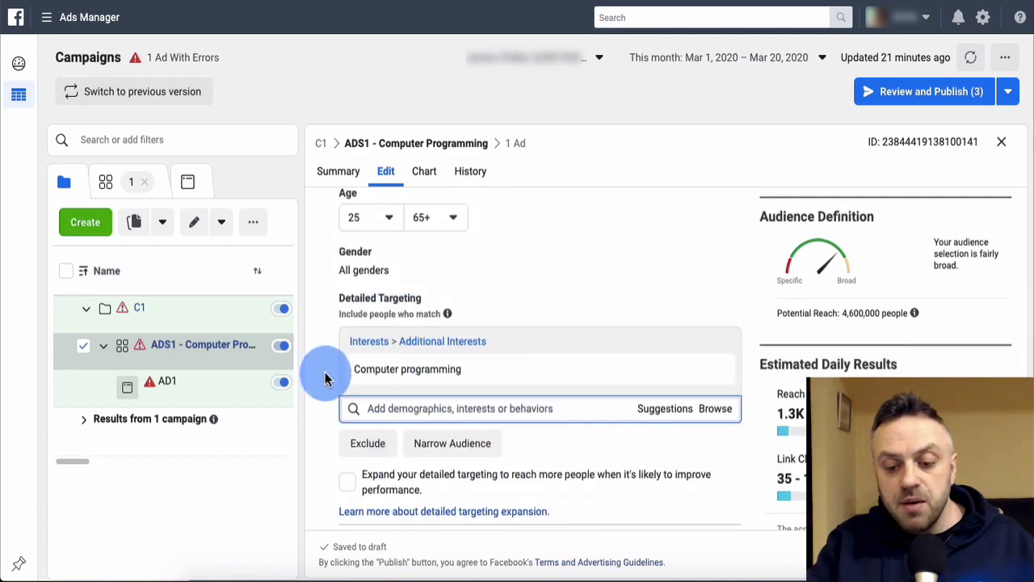
mouse_move(404, 369)
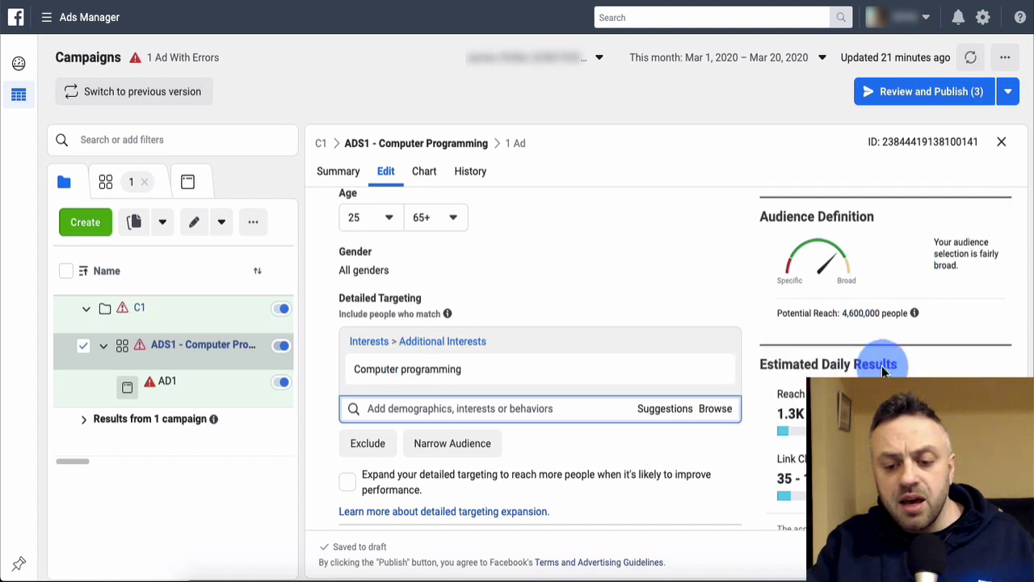
mouse_move(913, 313)
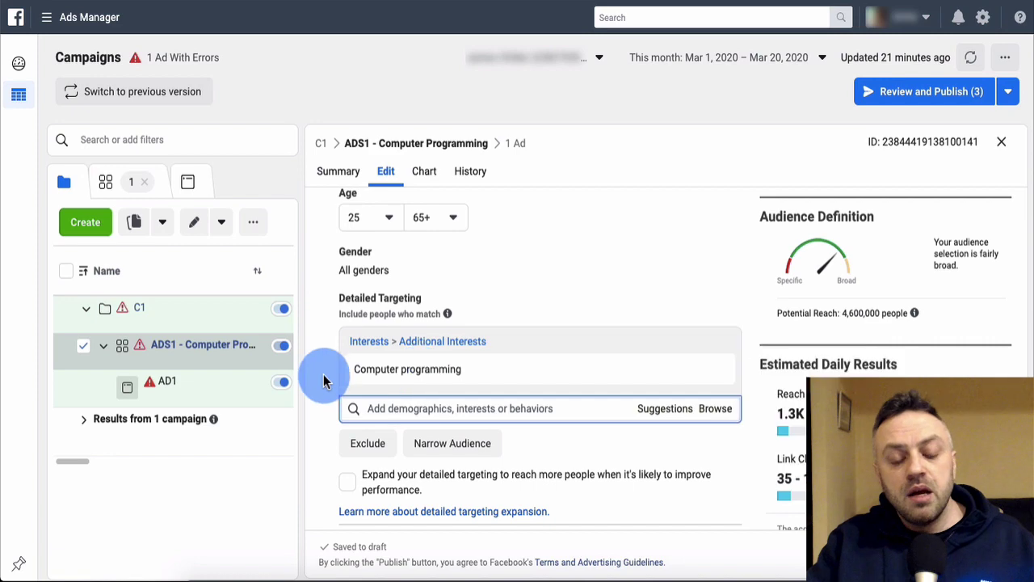
- Open the AD1 ad for editing and check the available Facebook Pages, keeping Relationship Therapy as its identity
scroll(323, 380, "up", 20)
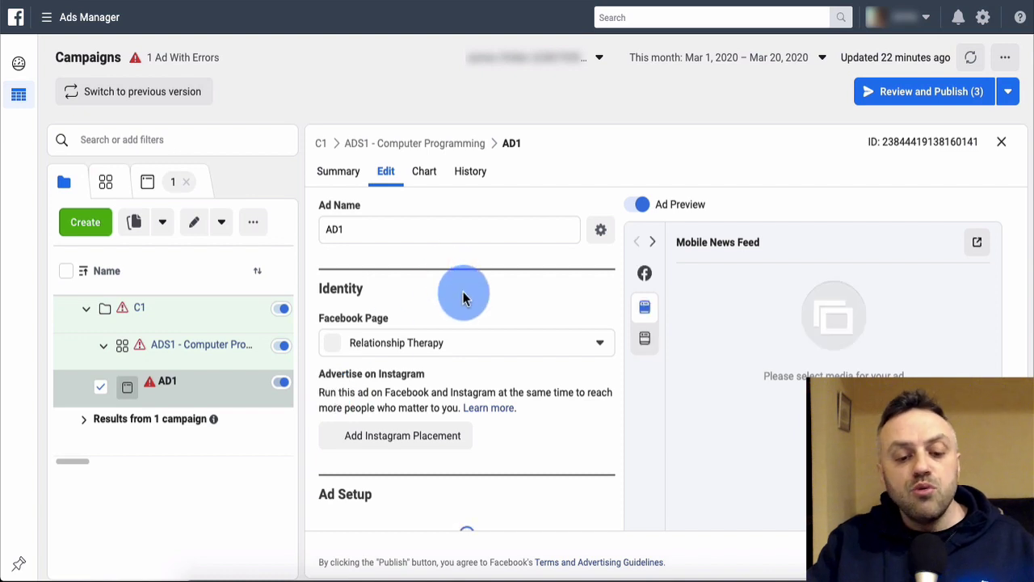
left_click(463, 345)
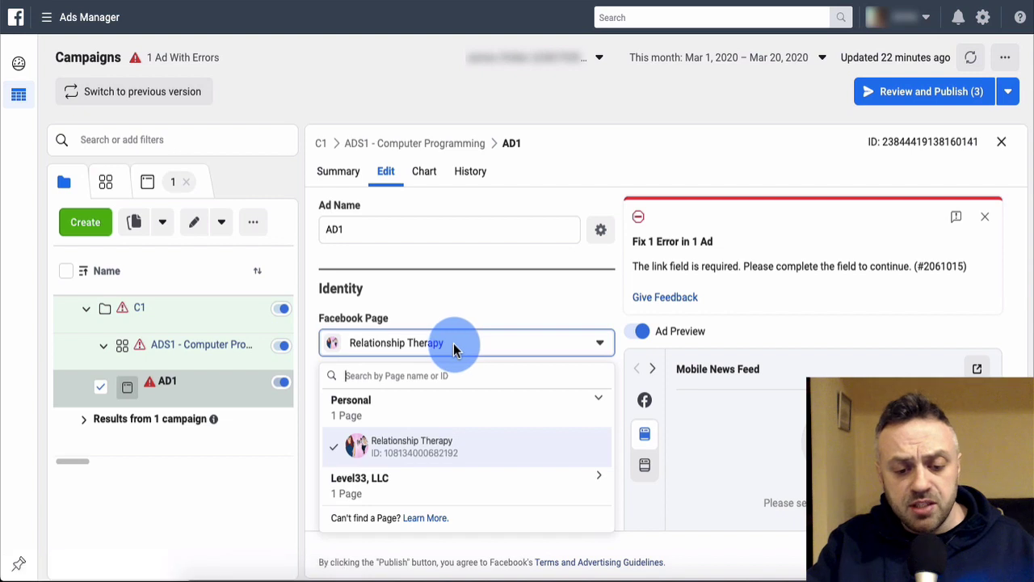
left_click(461, 307)
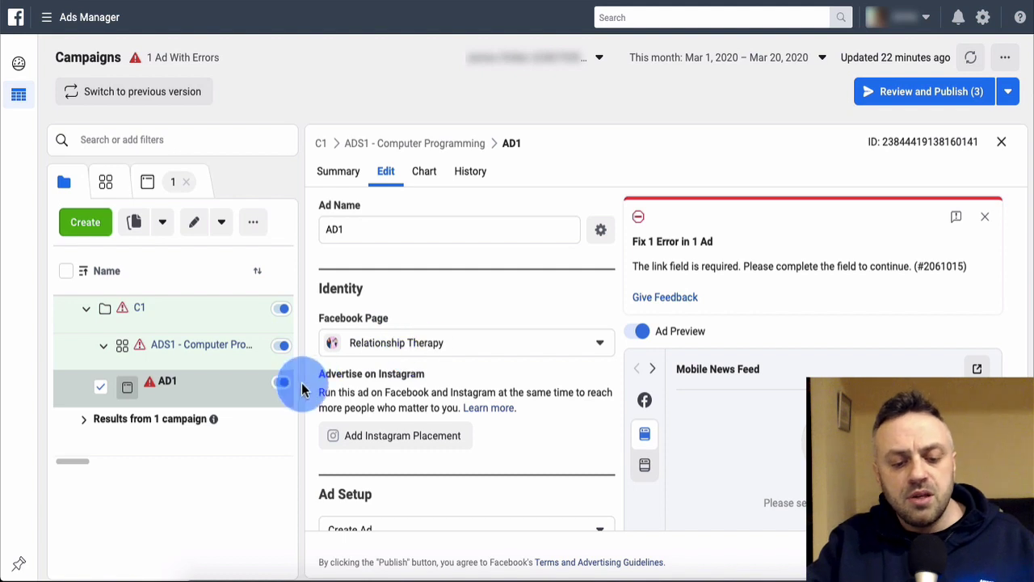
- Keep the Single Image or Video format and add the 1200 × 628 LEARN TO CODE account image, leaving recommended aspect ratio cropping off
scroll(312, 386, "down", 3)
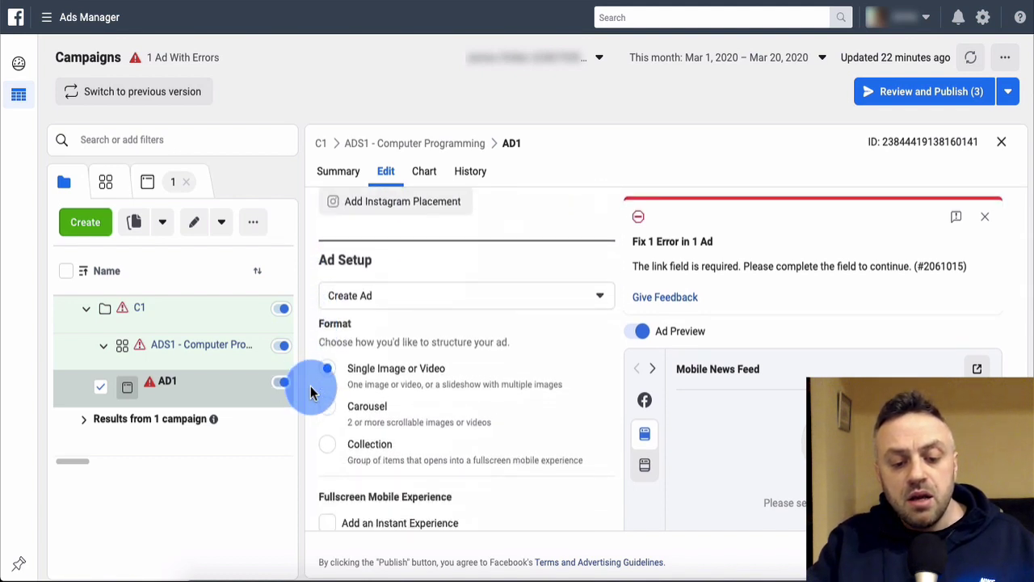
scroll(356, 355, "up", 2)
scroll(319, 341, "down", 2)
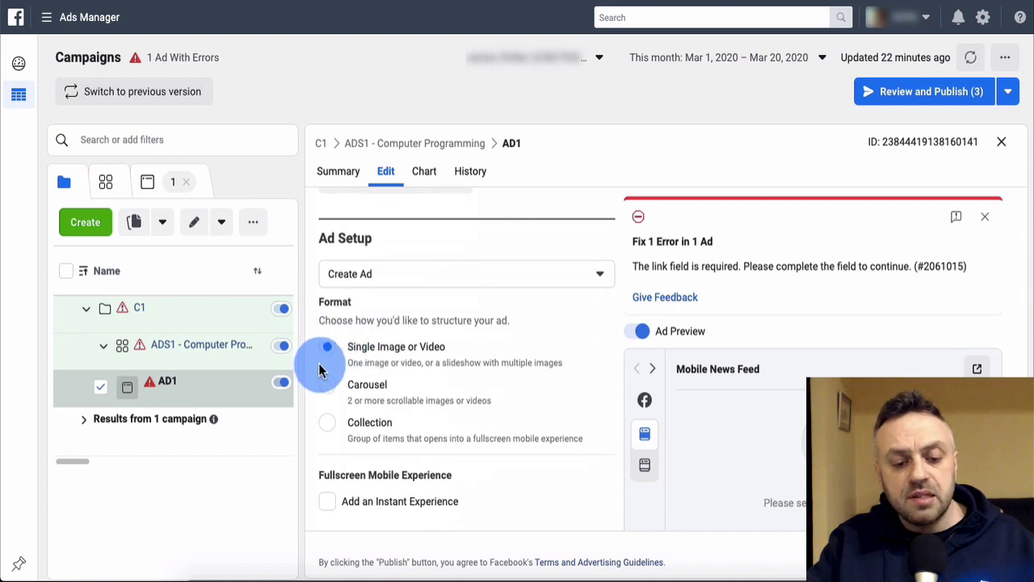
scroll(315, 370, "down", 1)
scroll(315, 370, "down", 4)
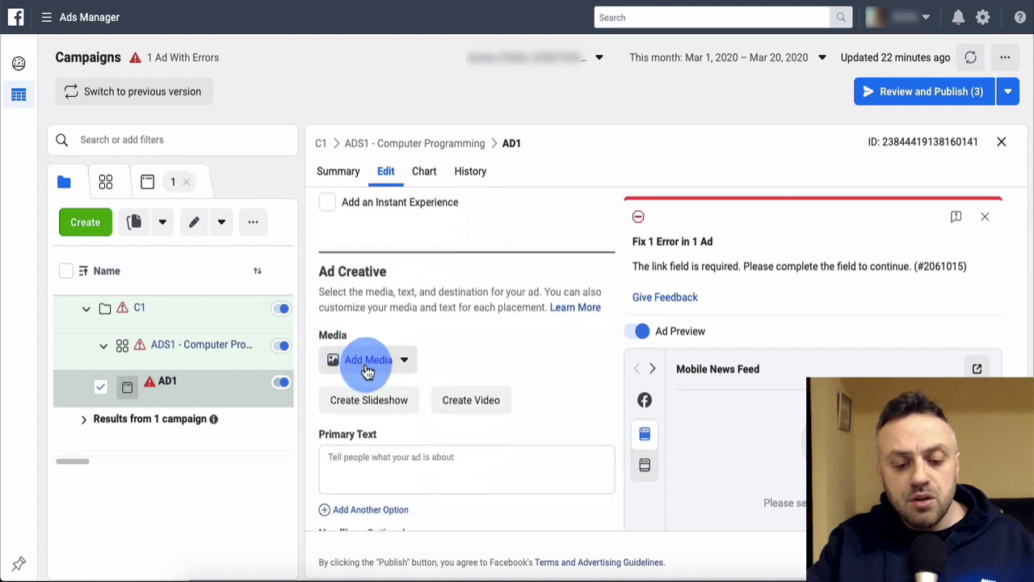
left_click(383, 361)
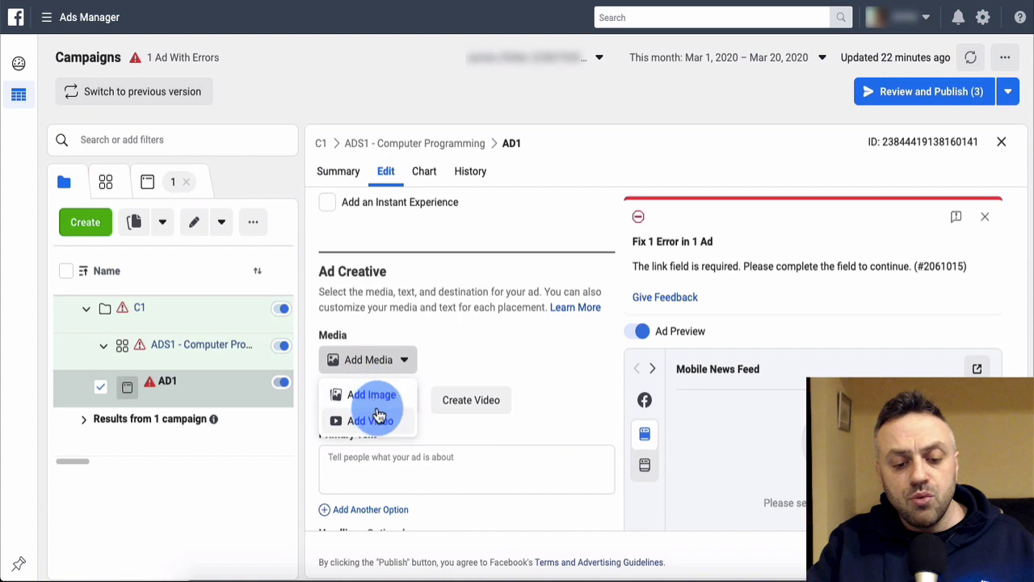
left_click(380, 407)
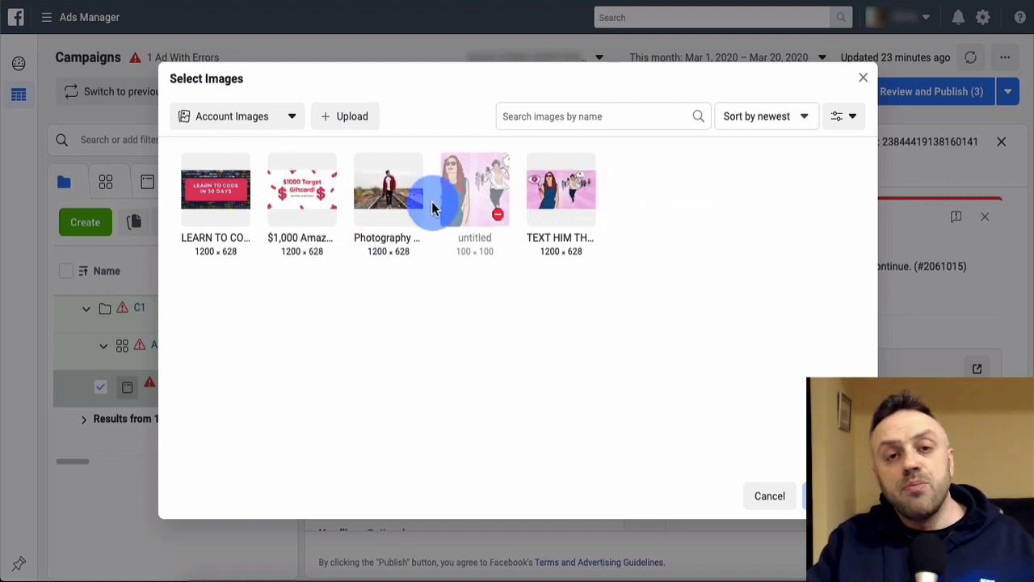
left_click(209, 195)
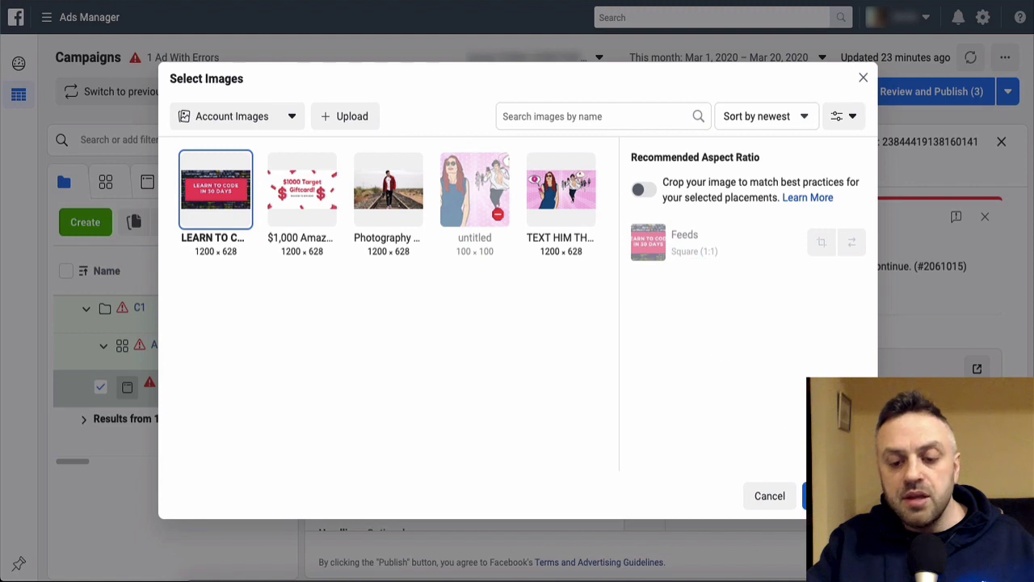
left_click(647, 194)
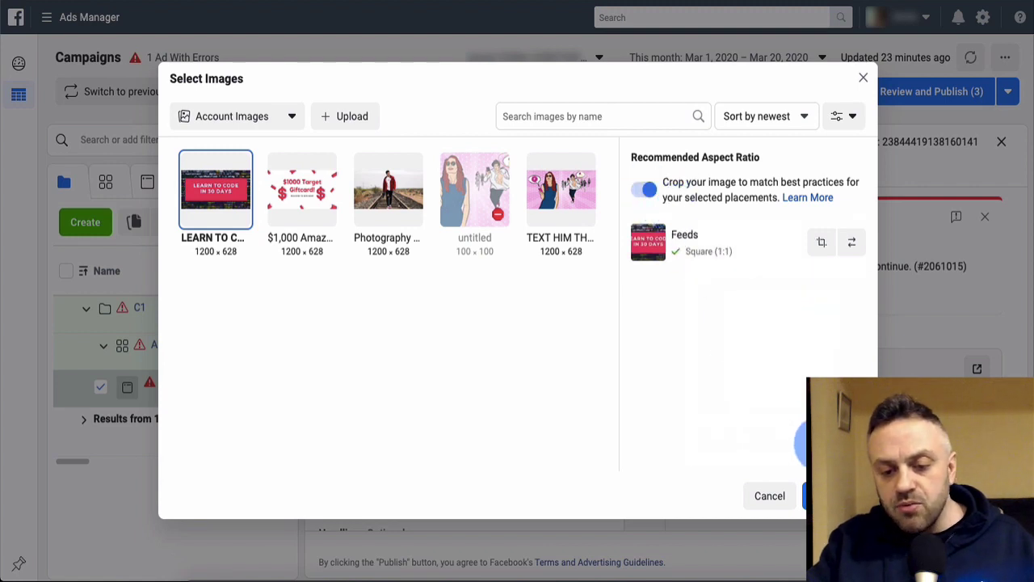
left_click(647, 194)
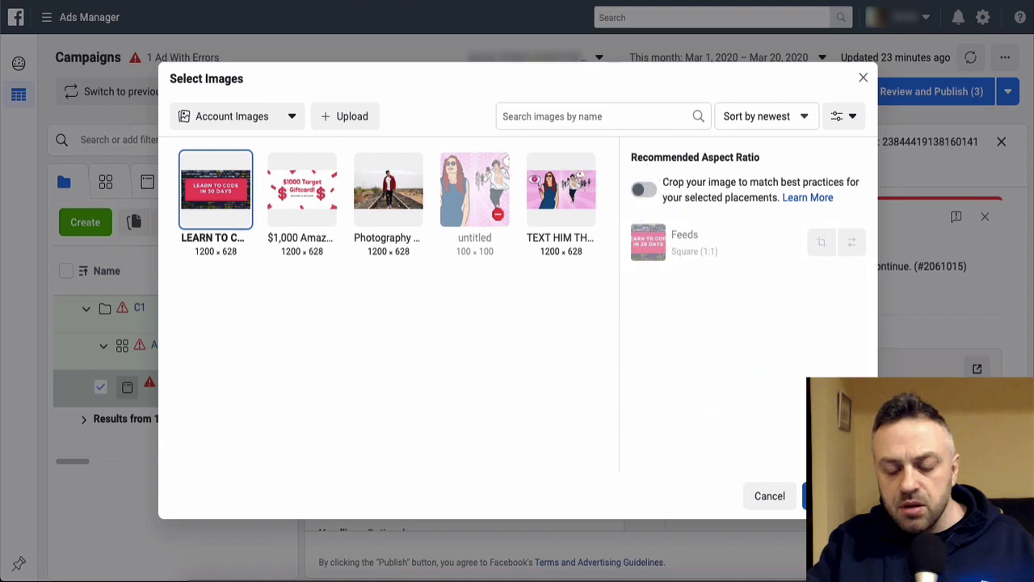
left_click(771, 495)
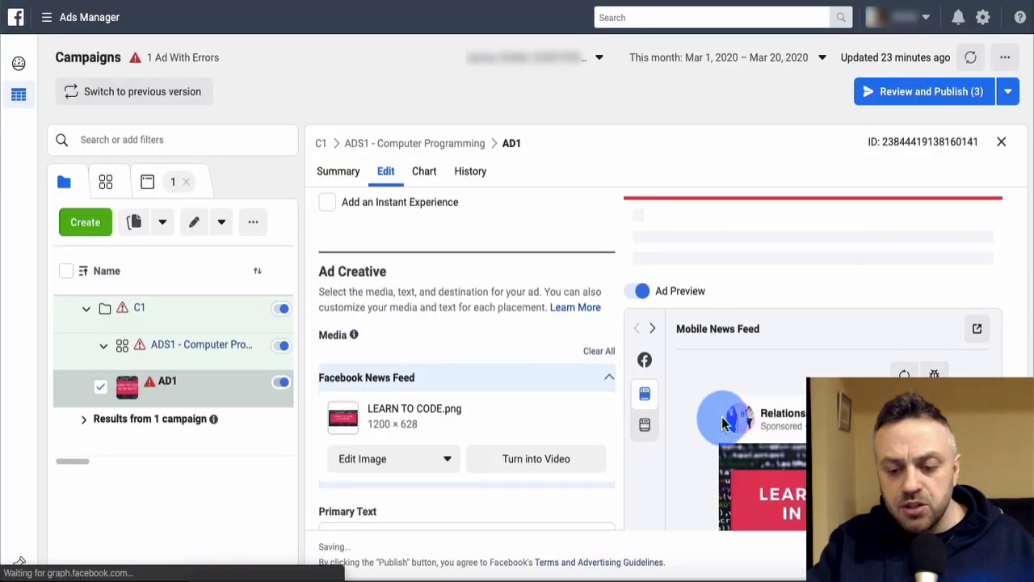
- Examine the primary text, headline and description fields and where they appear in the Mobile News Feed preview
scroll(509, 333, "down", 2)
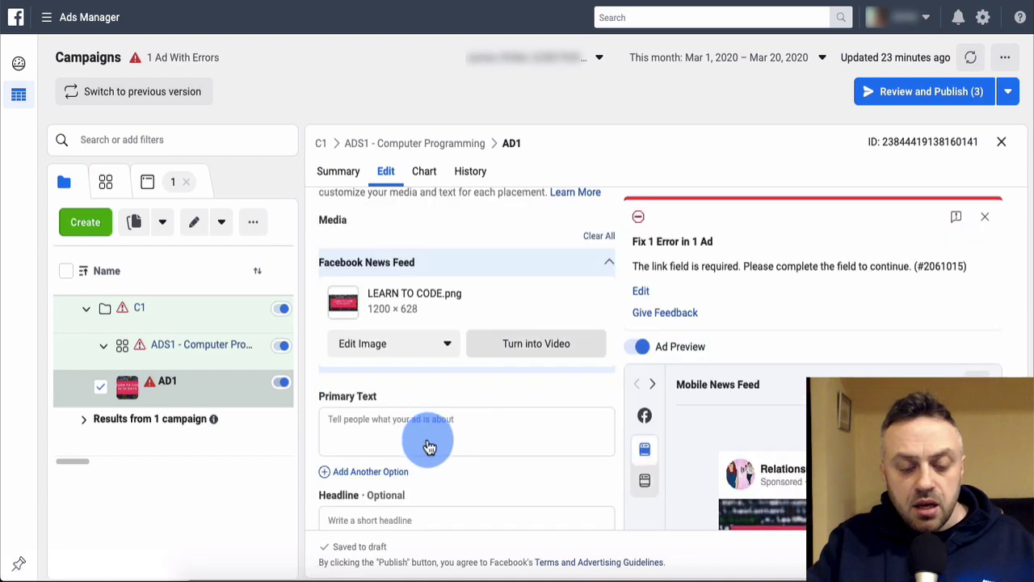
scroll(311, 381, "down", 2)
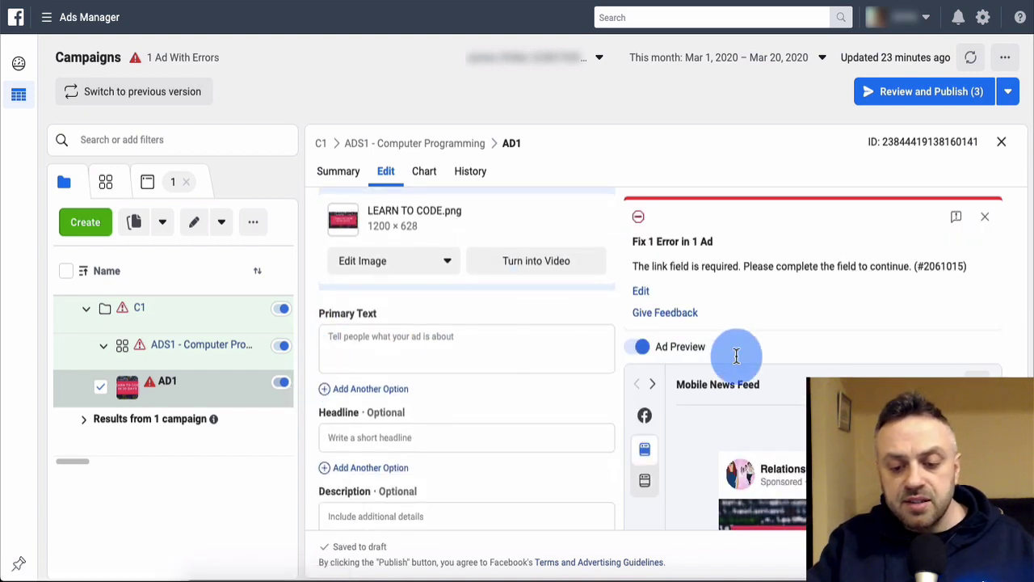
scroll(773, 308, "down", 3)
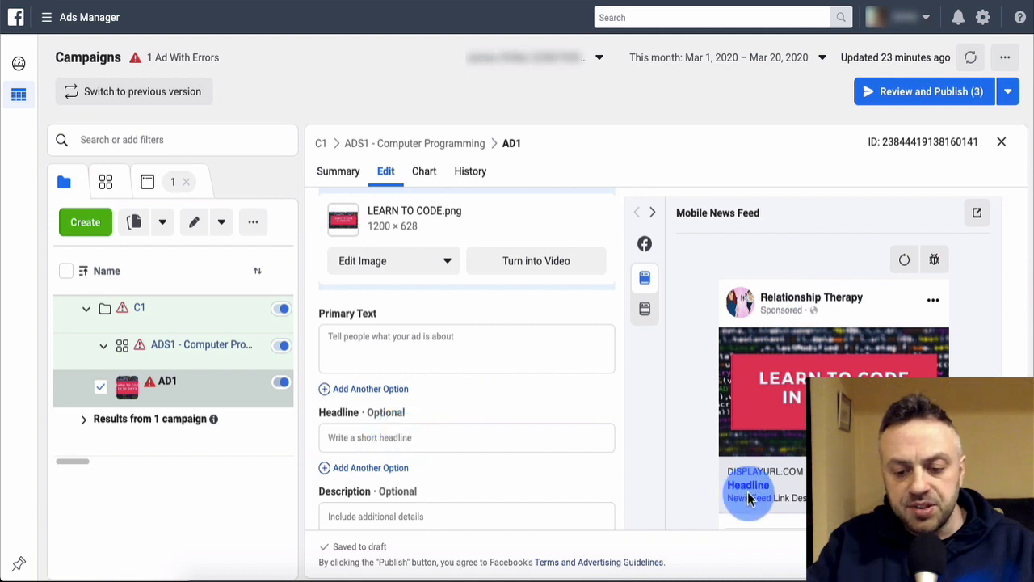
mouse_move(390, 488)
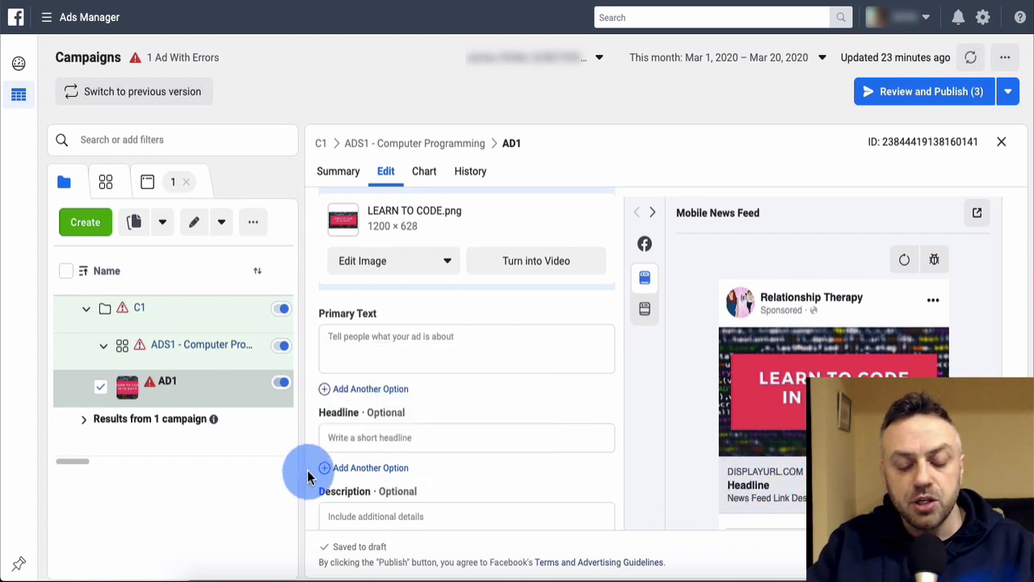
- Switch to the Facebook Affiliate Marketing Flow diagram and trace the path from the FB Ad through the Website to the Affiliate Link
scroll(305, 480, "down", 2)
scroll(305, 478, "up", 1)
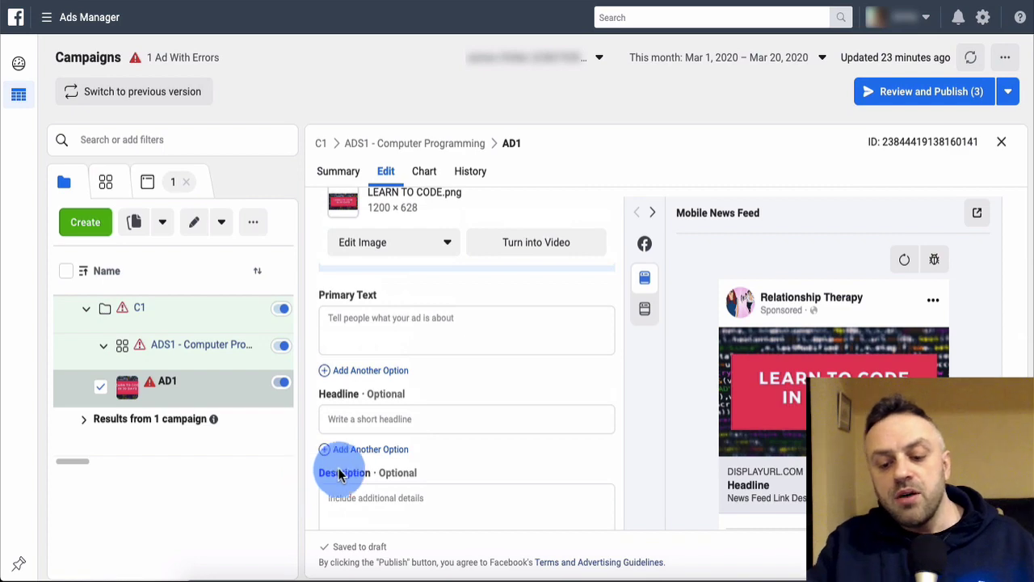
left_click(750, 575)
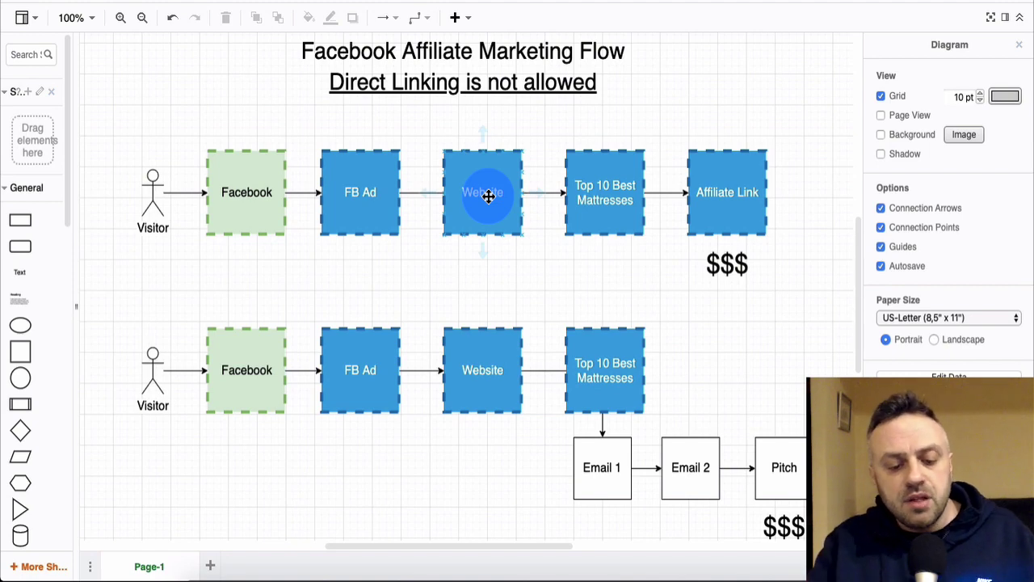
- Switch to the activevlogger.com home page and look through its vlogging camera posts as an example affiliate website
left_click(272, 574)
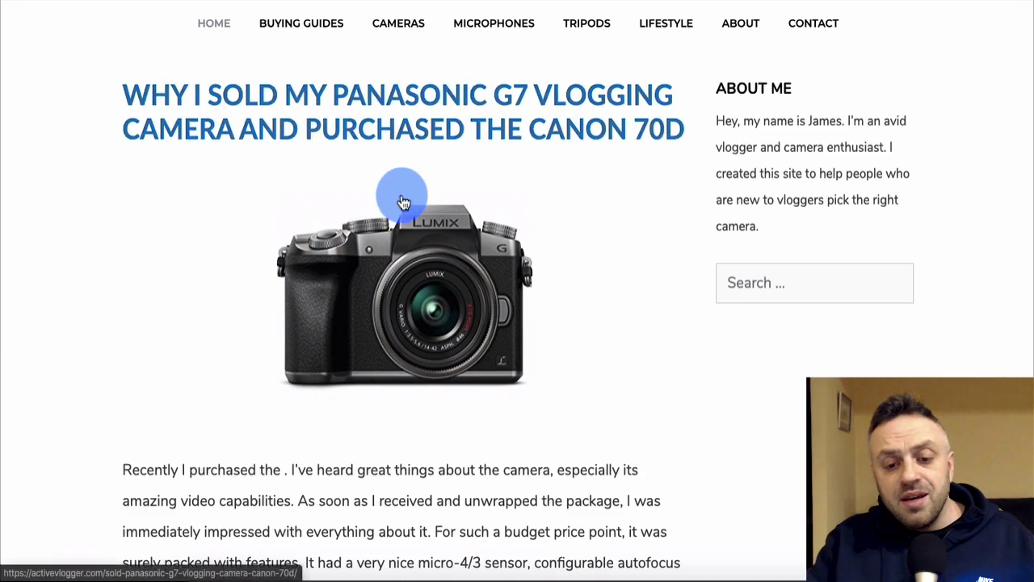
scroll(404, 202, "down", 8)
scroll(404, 202, "up", 6)
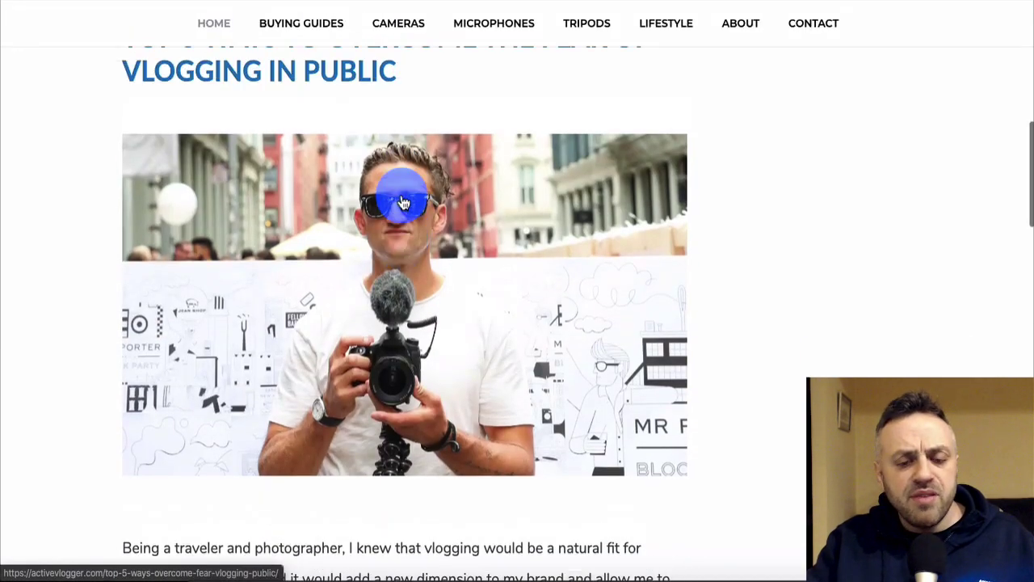
scroll(403, 202, "down", 15)
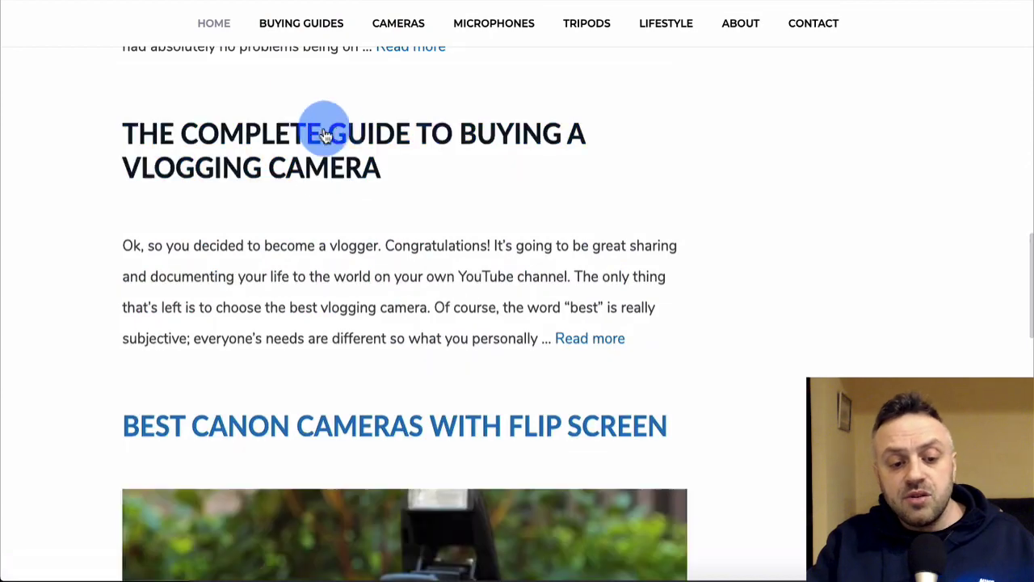
scroll(287, 178, "down", 5)
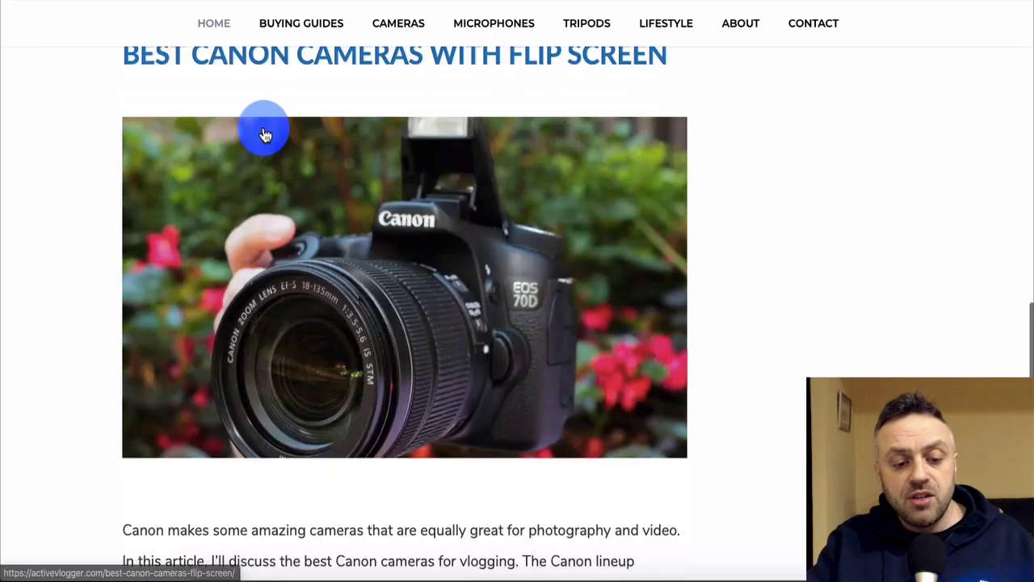
scroll(270, 131, "up", 1)
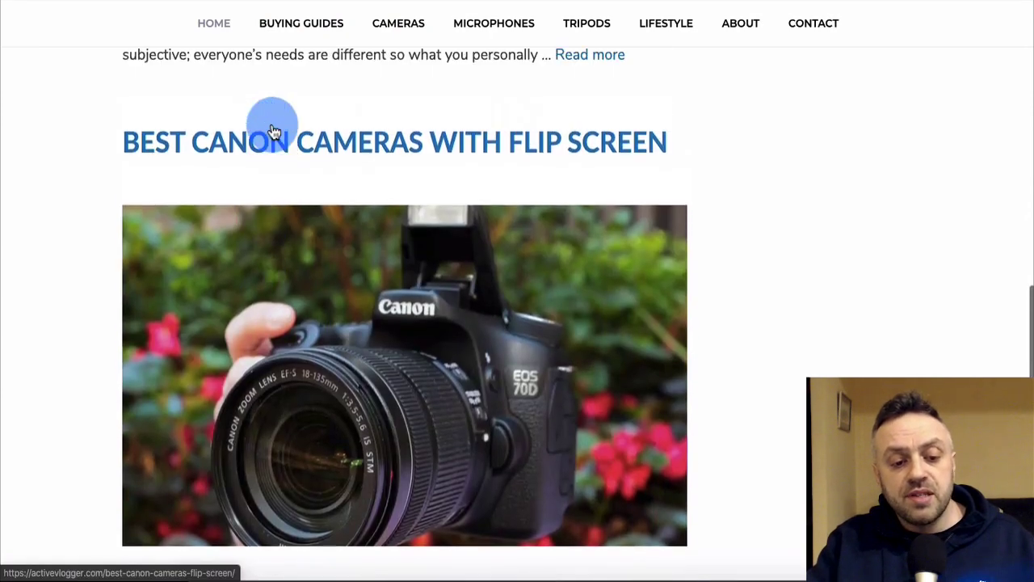
- Open the "Best Canon Cameras with Flip Screen" article and examine its camera comparison table with the Learn More/Purchase links
left_click(333, 143)
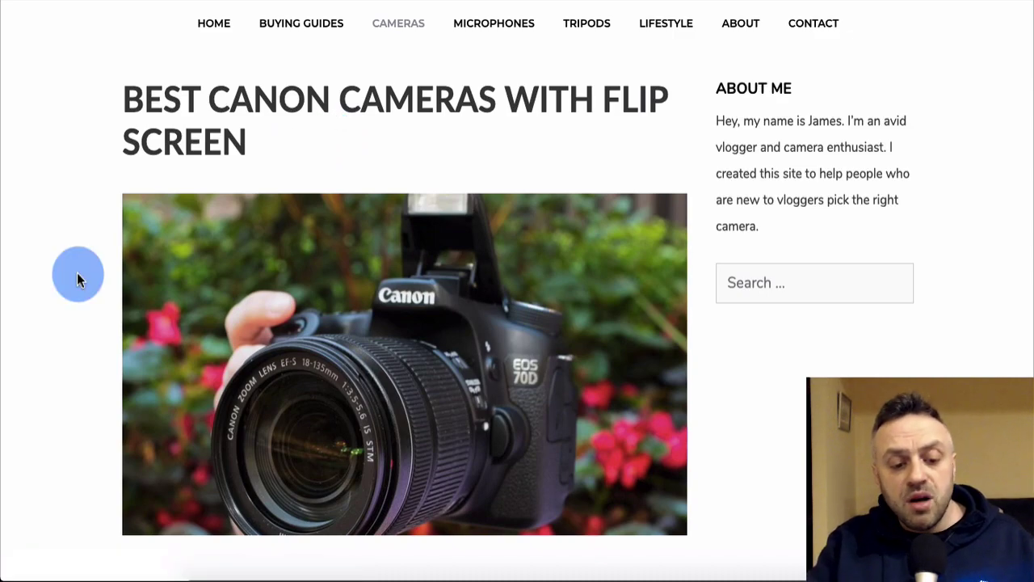
scroll(76, 278, "down", 6)
scroll(77, 278, "up", 7)
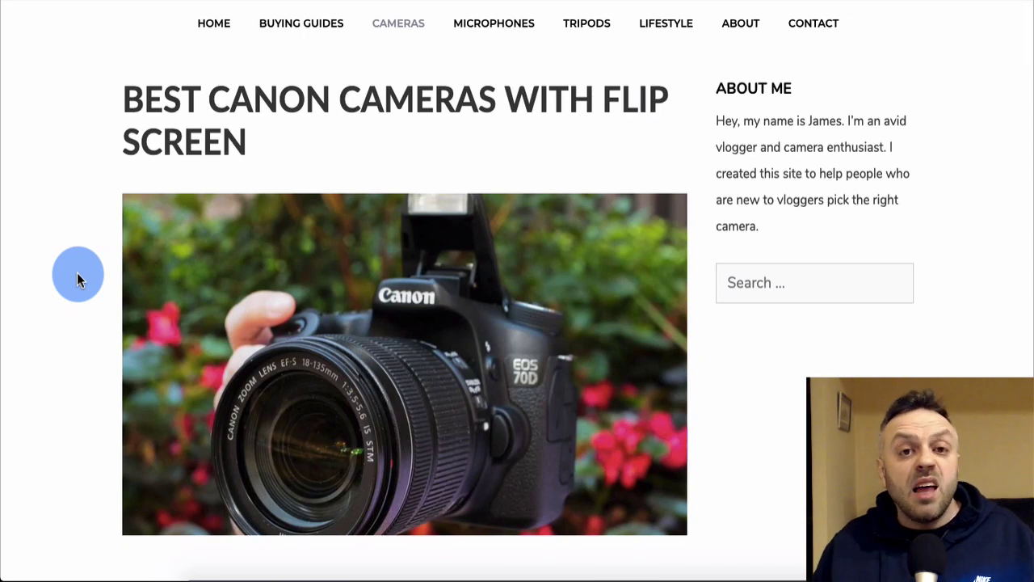
scroll(77, 277, "down", 10)
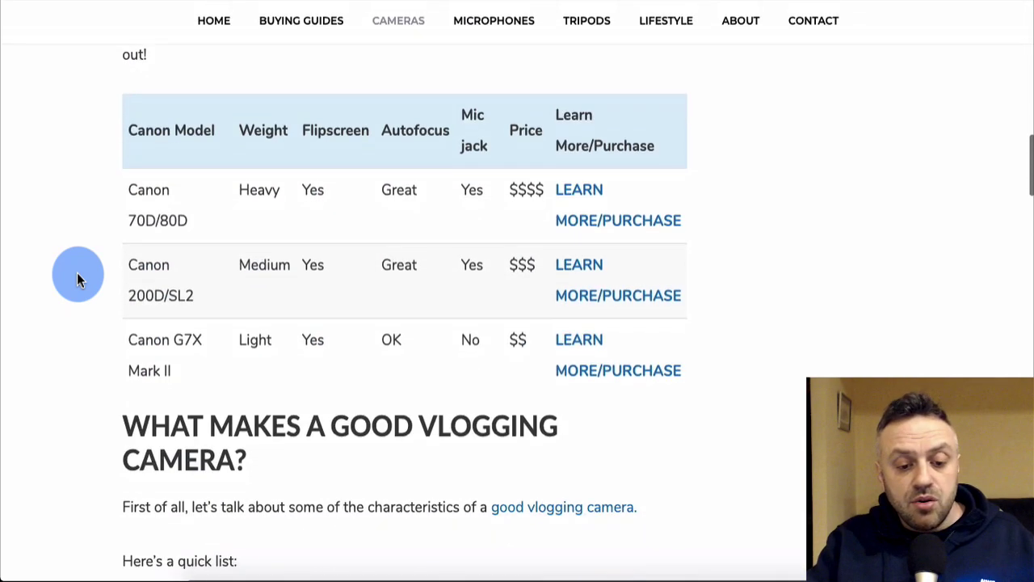
scroll(76, 277, "up", 1)
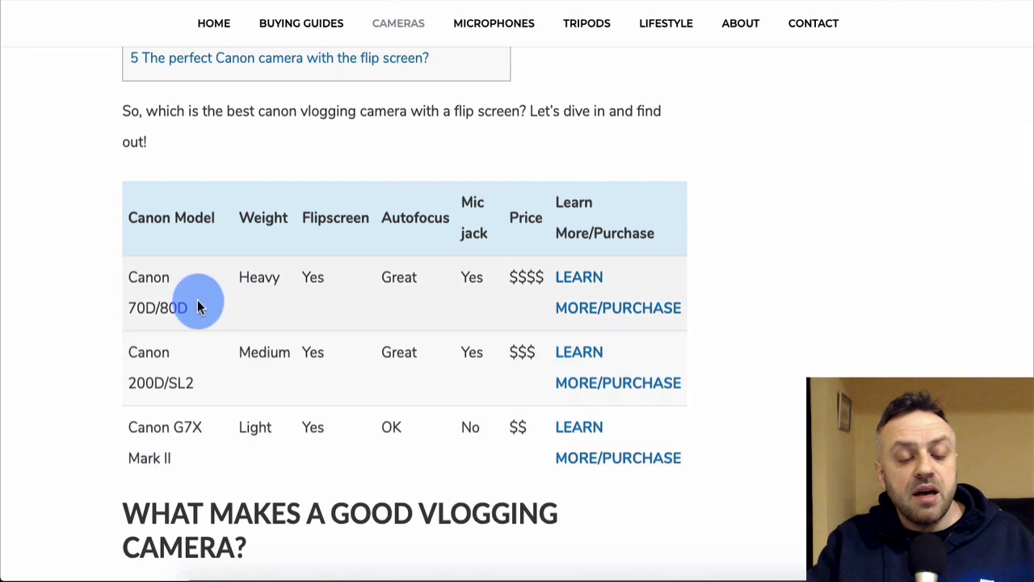
scroll(377, 350, "down", 15)
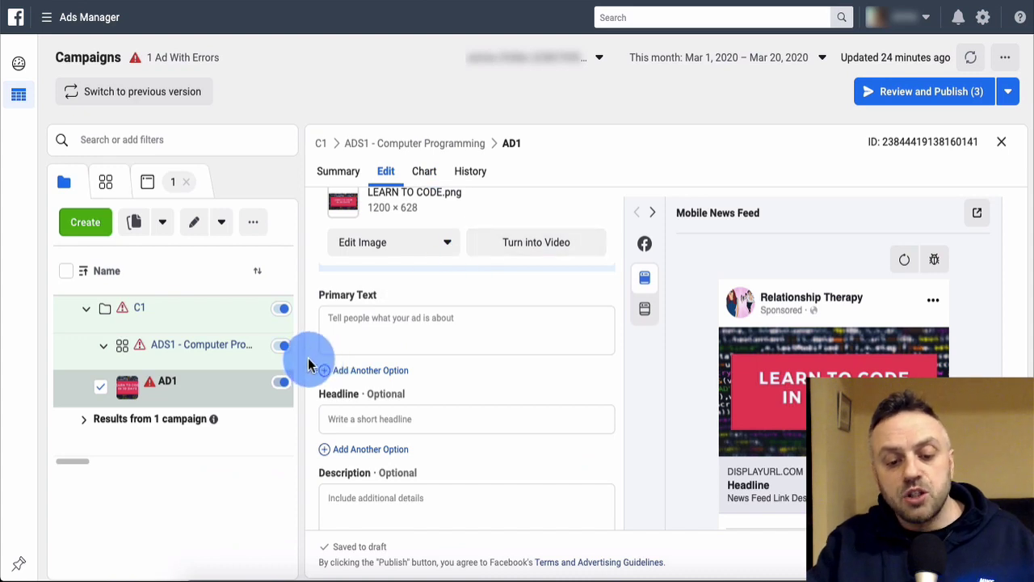
- Return to Ads Manager and enter "Interested in a new challenge?" as the first line of AD1's primary text
left_click(400, 345)
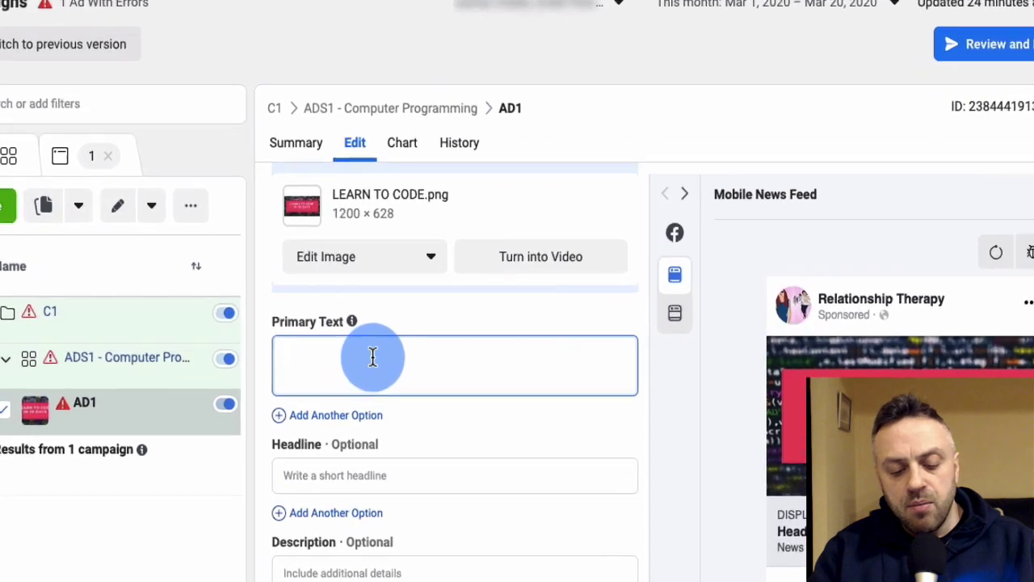
type("L")
key("BackSpace")
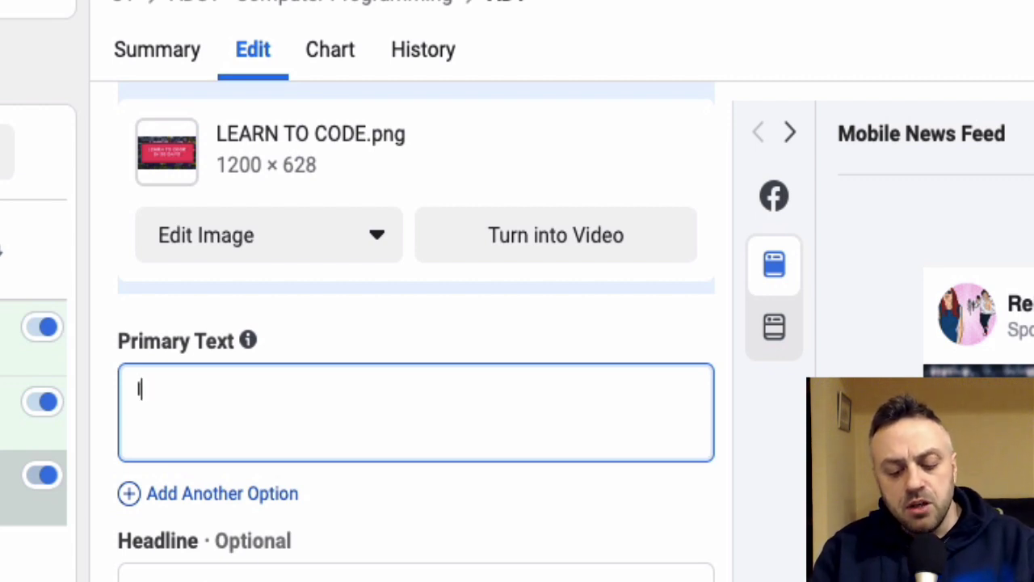
type("Interested in a ")
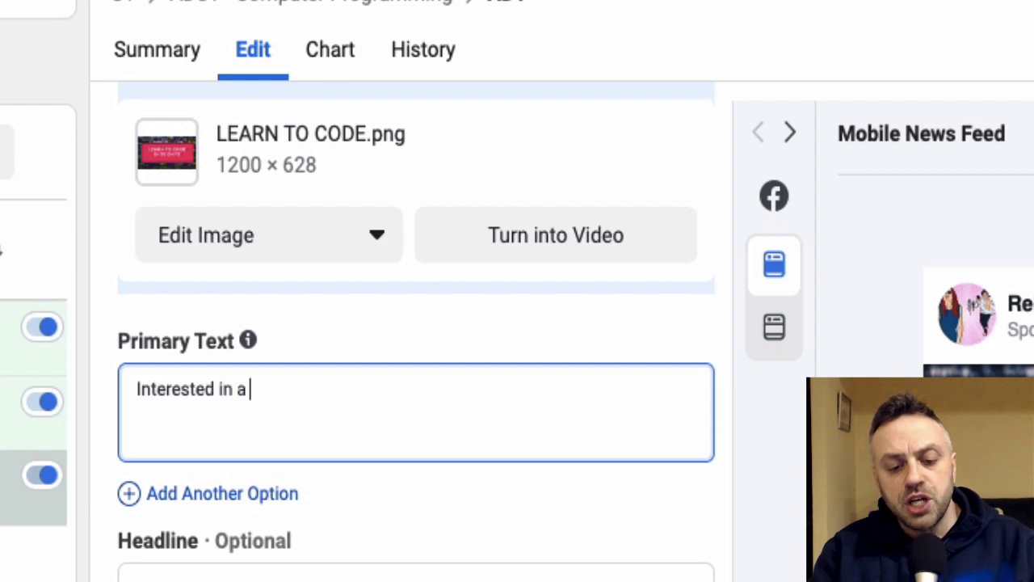
type("new challenge?")
key("Return")
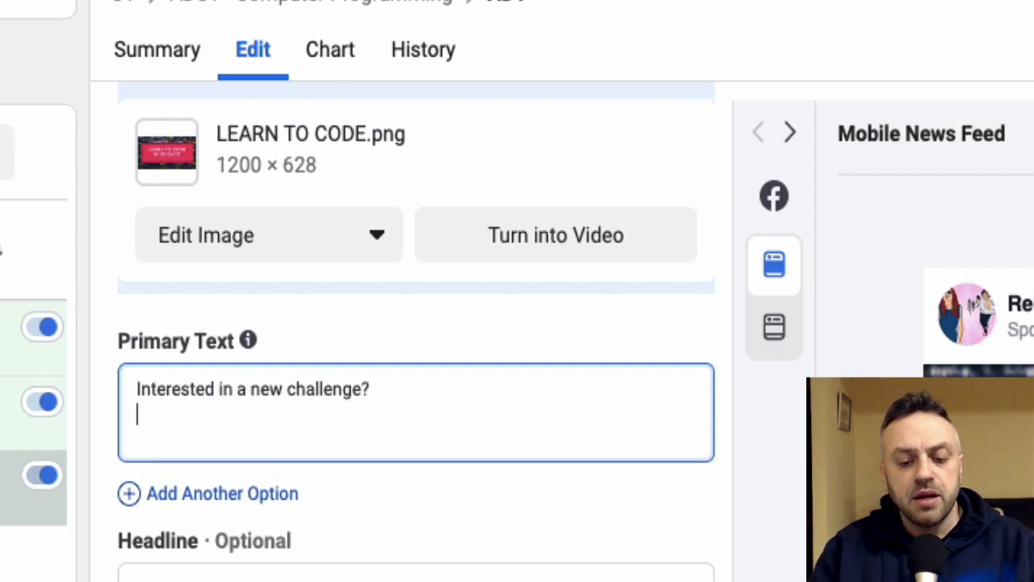
- Leave a blank line in the primary text and add "Learn coding with out 30 day challenge" below it
key("Return")
type("Learn ")
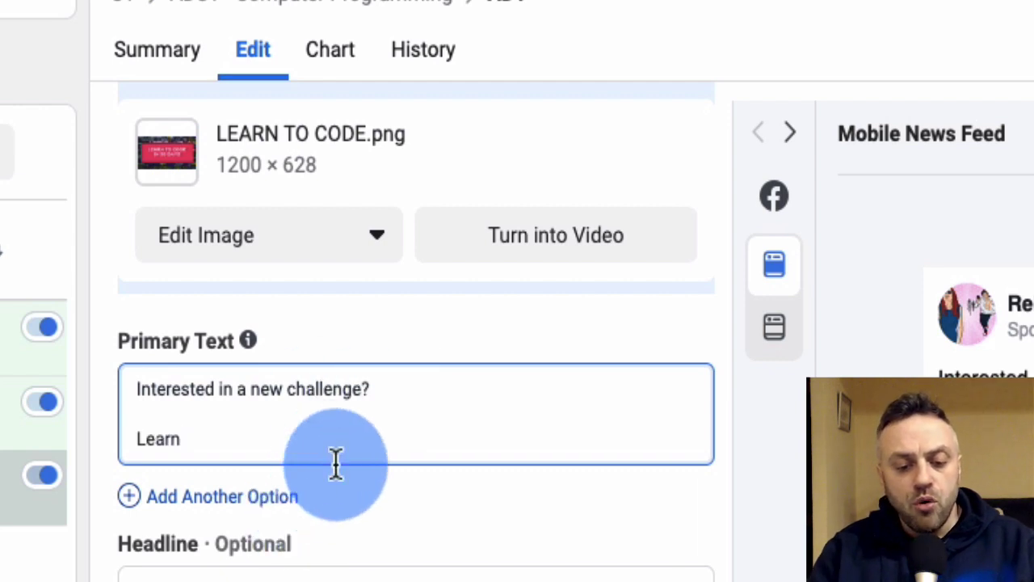
type("coding ")
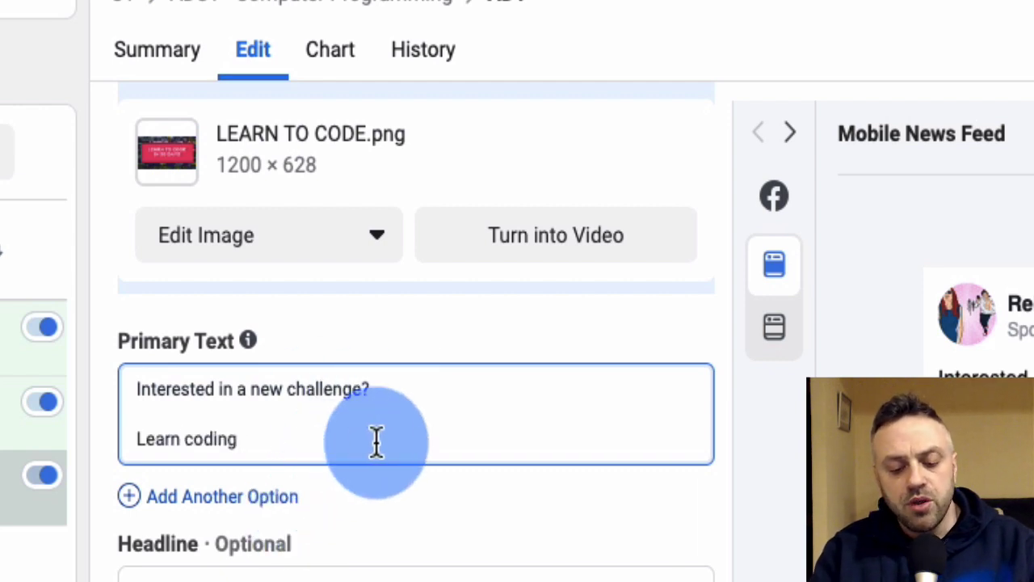
type("with out ")
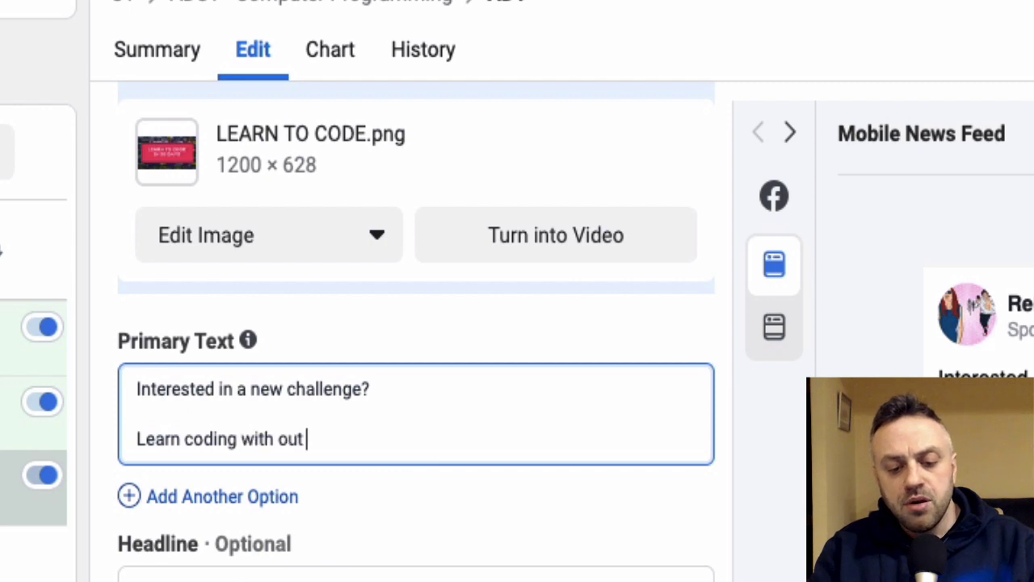
type("30 day challenge")
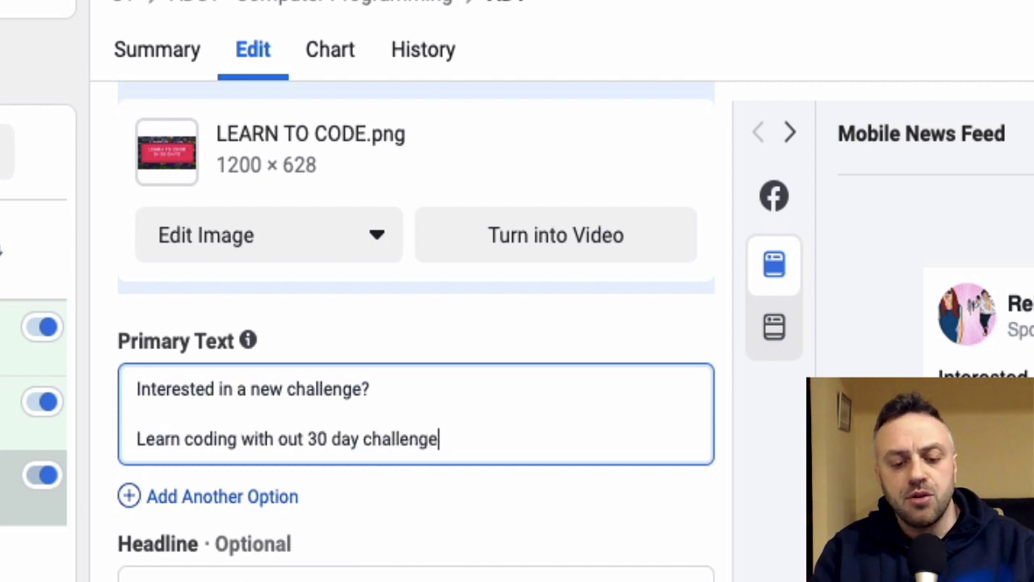
- Reword the second paragraph of the primary text to "Learn coding in just 30 days and change your life."
key("BackSpace")
key("BackSpace")
key("BackSpace")
key("BackSpace")
key("BackSpace")
key("BackSpace")
key("BackSpace")
key("BackSpace")
key("BackSpace")
key("BackSpace")
key("BackSpace")
key("BackSpace")
key("BackSpace")
key("BackSpace")
key("BackSpace")
key("BackSpace")
key("BackSpace")
key("BackSpace")
key("BackSpace")
key("BackSpace")
type("in just 30")
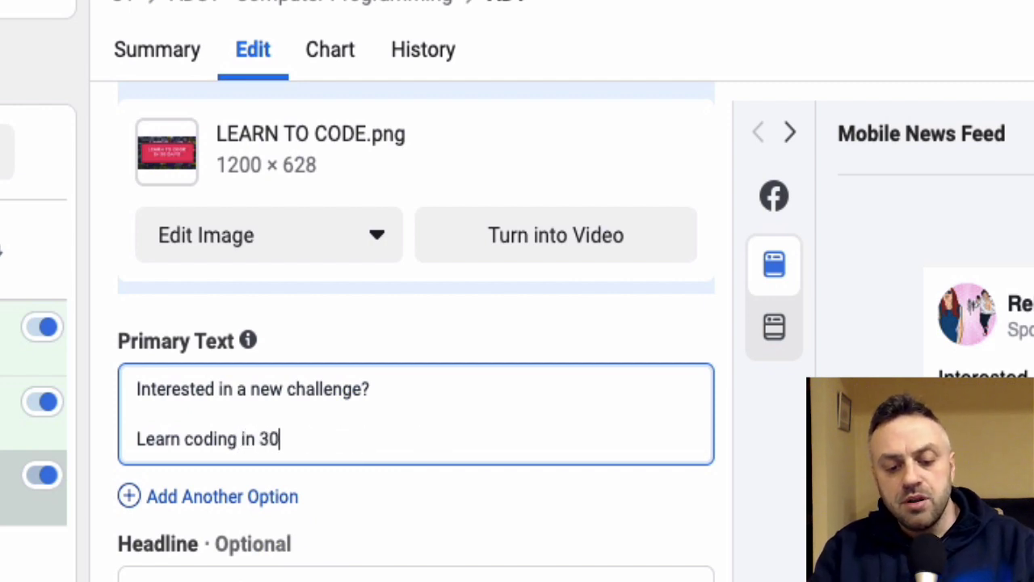
key("BackSpace")
key("BackSpace")
key("BackSpace")
type("just 30 days")
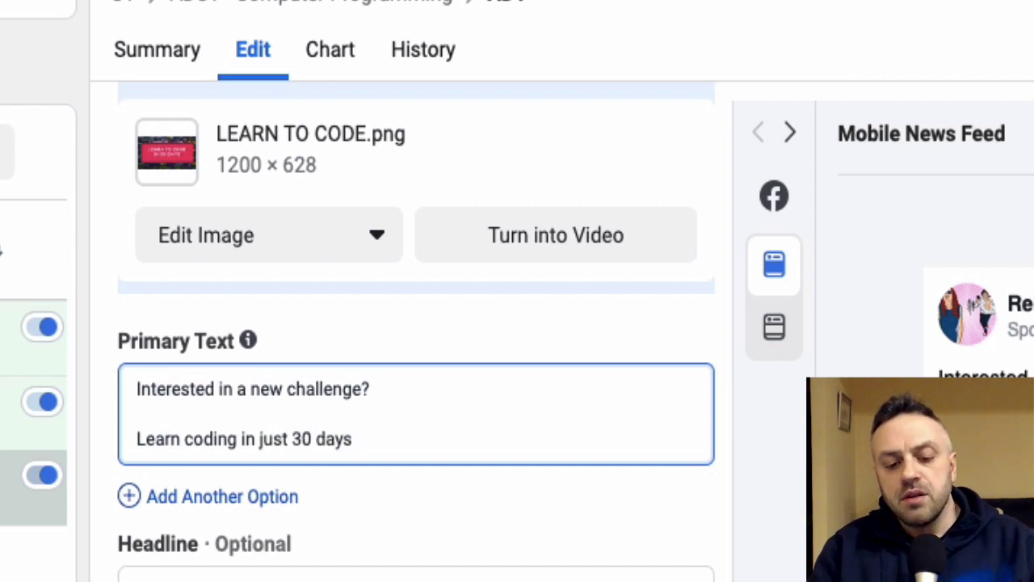
type(" and ")
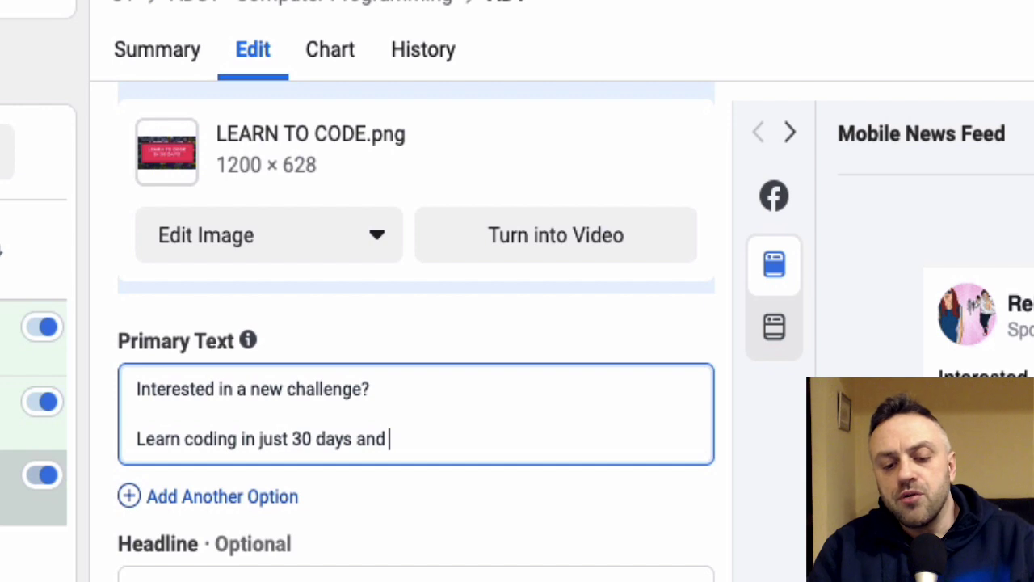
type("change ")
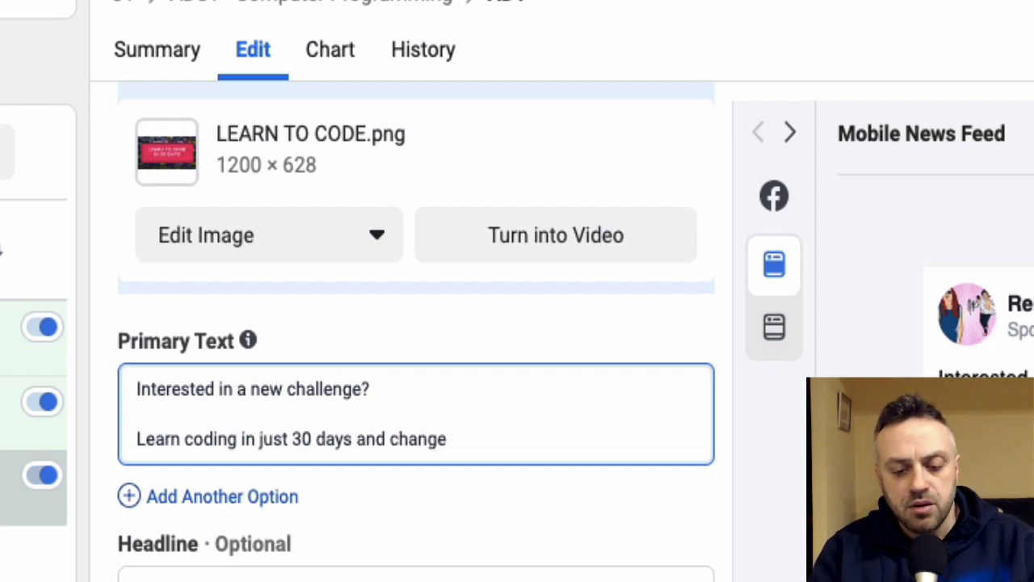
type("your life.")
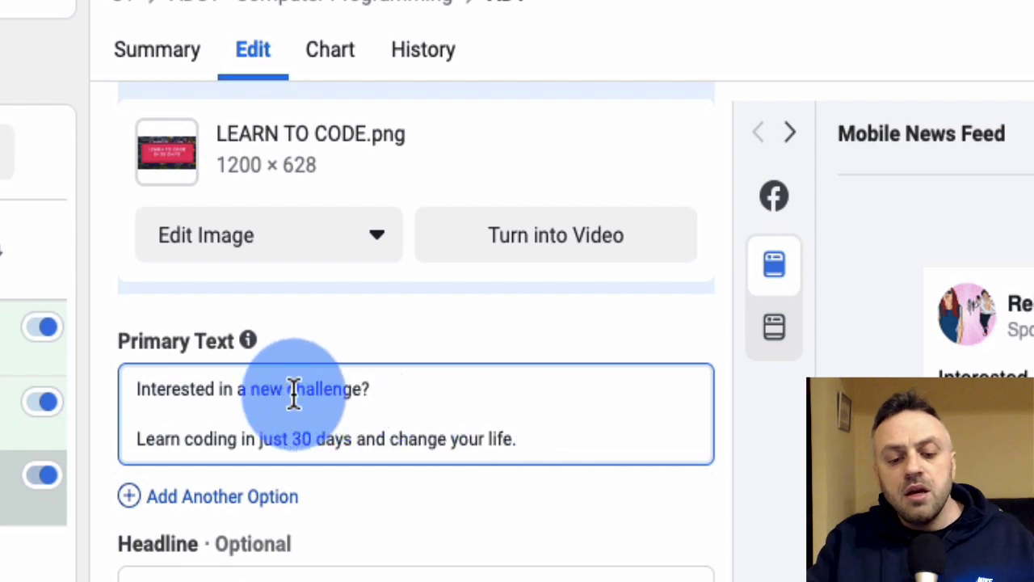
- Change the opening of the primary text's second paragraph to "Learn how to code"
double_click(229, 441)
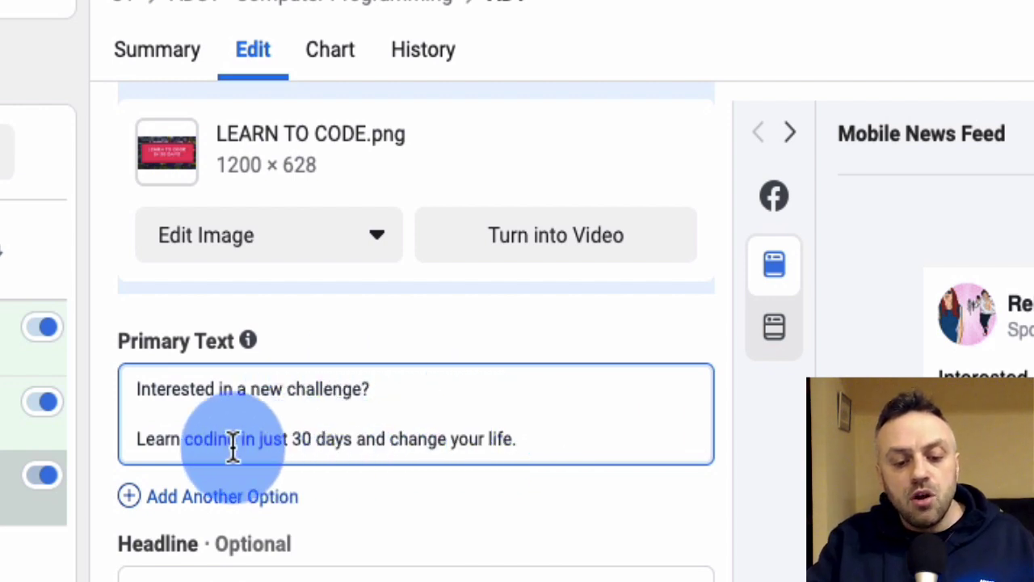
type("to code")
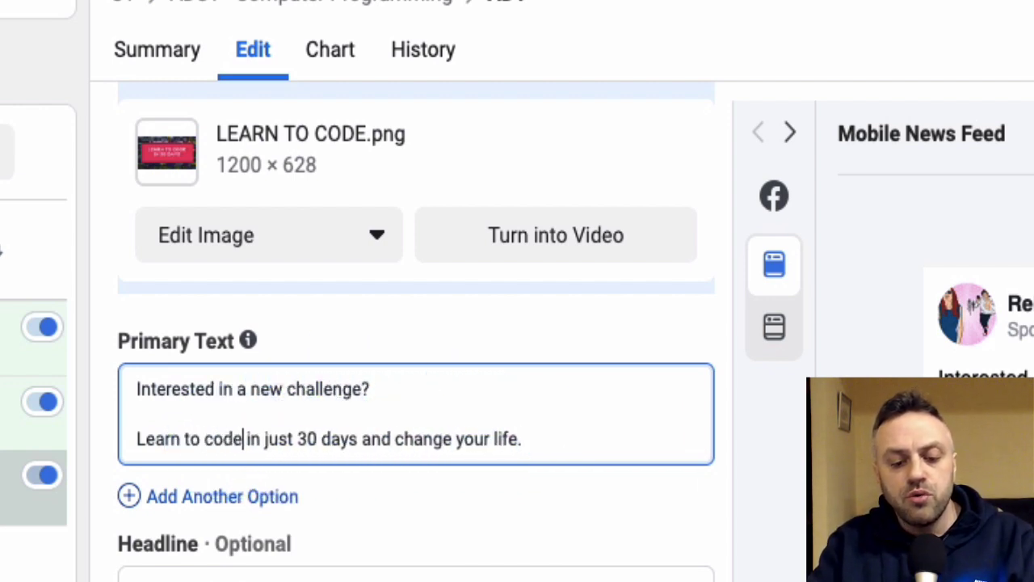
key("BackSpace")
key("BackSpace")
key("BackSpace")
key("BackSpace")
key("BackSpace")
key("BackSpace")
key("BackSpace")
type("how to code")
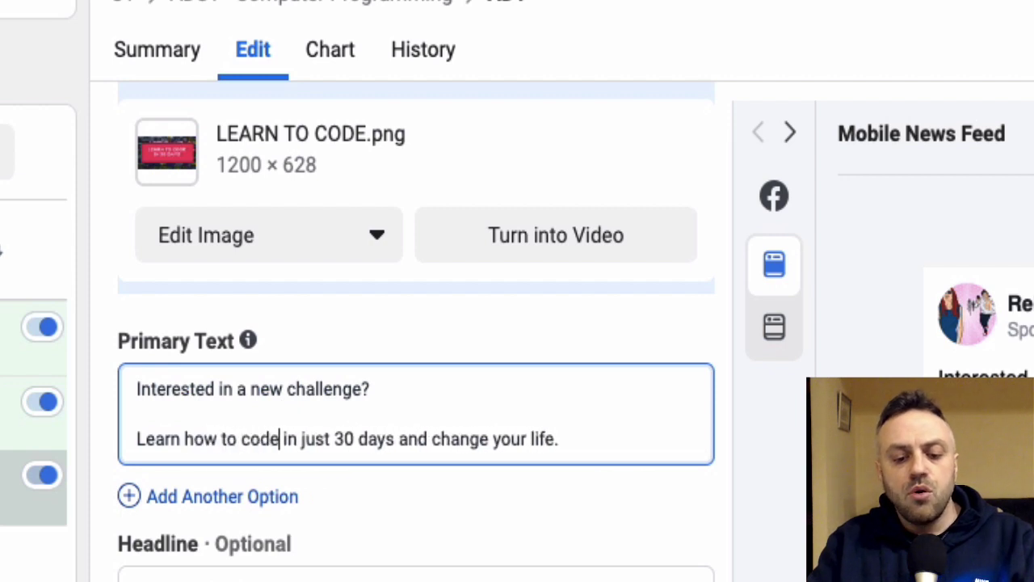
left_click(647, 444)
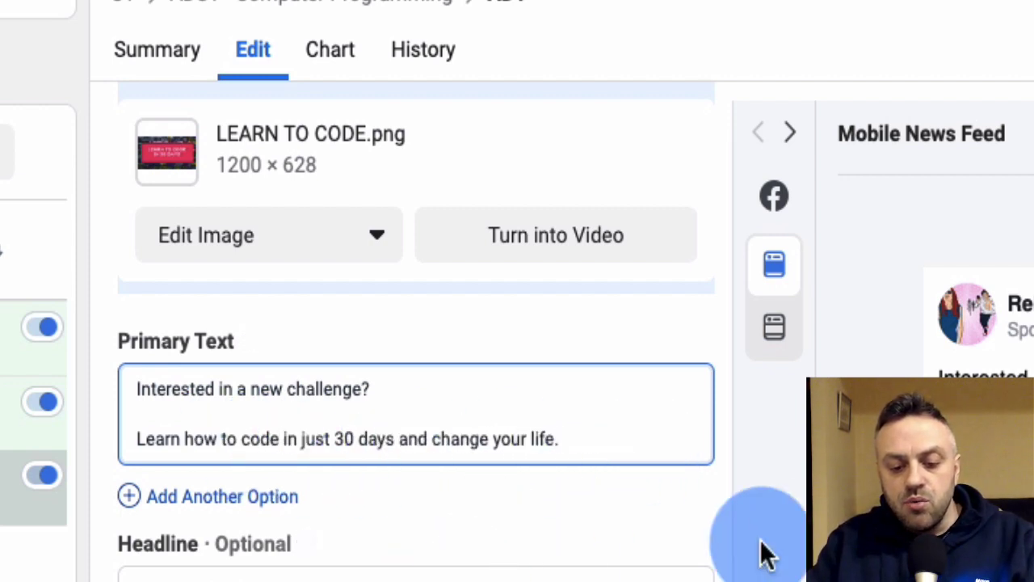
- Set the ad's headline to "Learn to code in 30 days"
key("Tab")
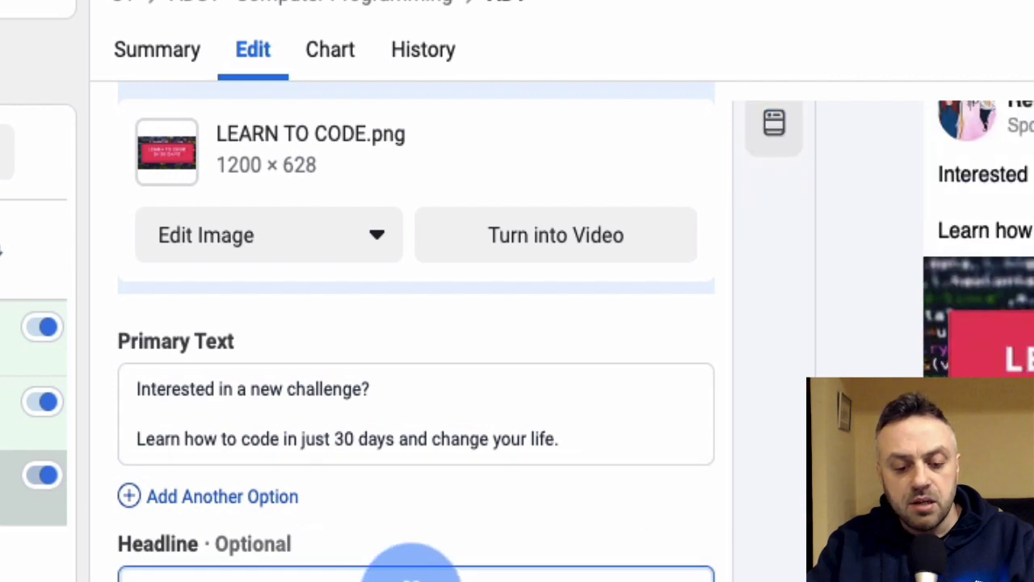
type("Learn ")
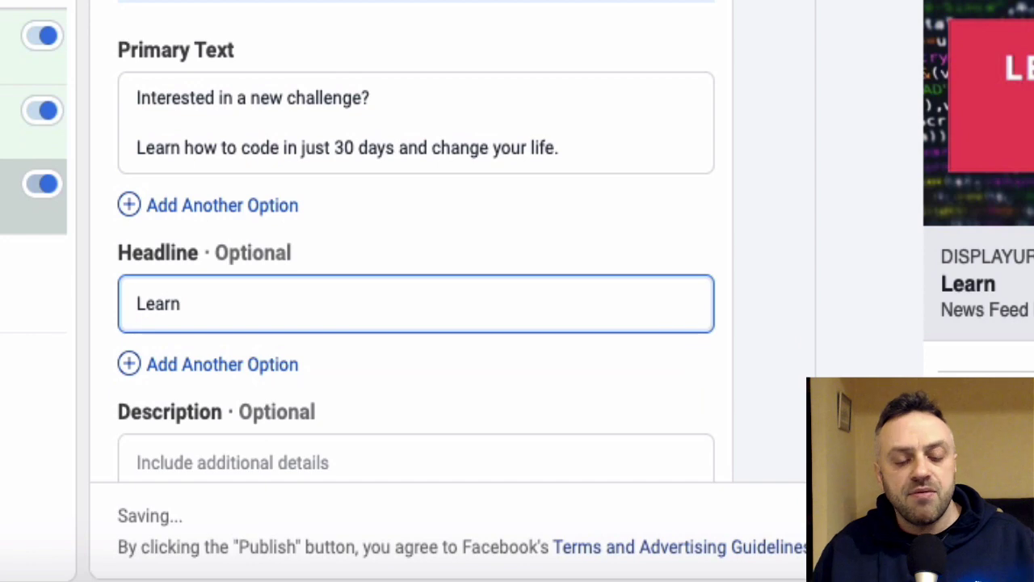
type("to code in 30 day")
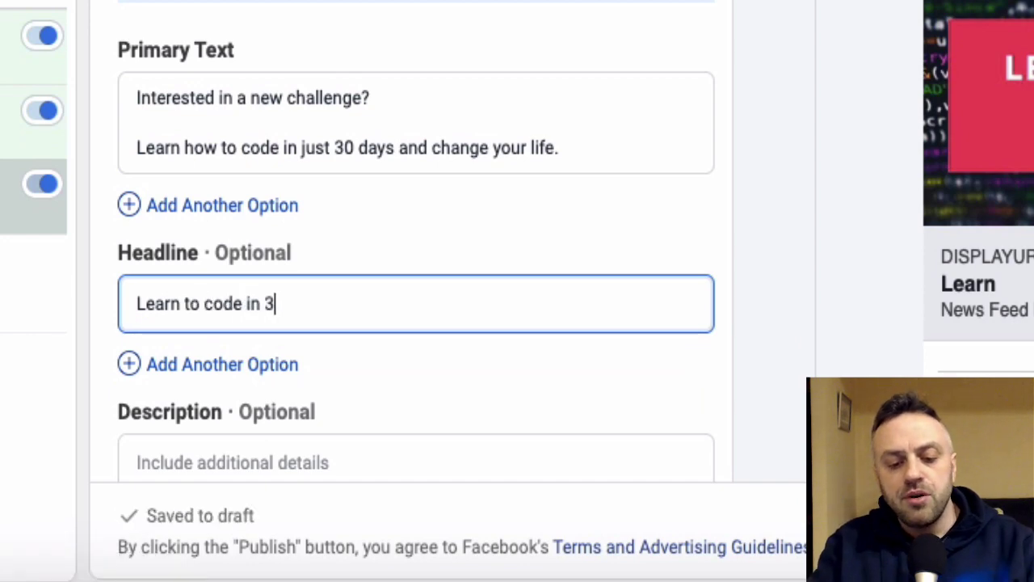
type("s")
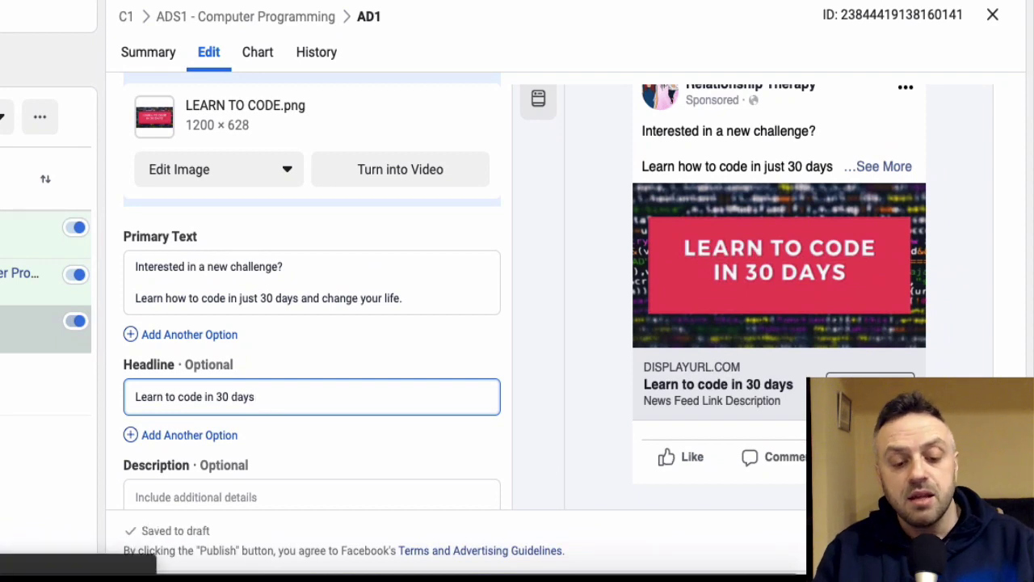
scroll(313, 363, "down", 1)
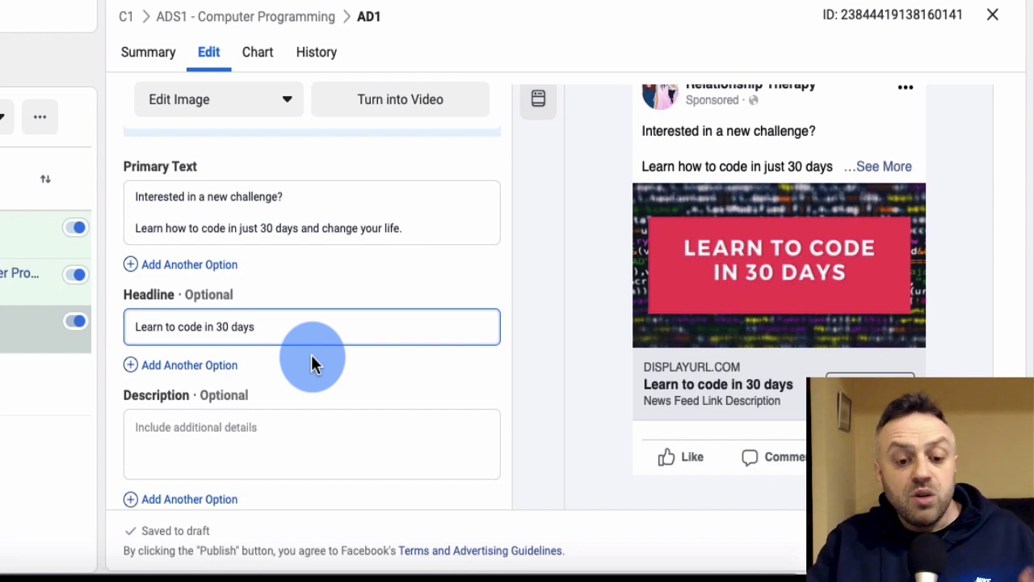
left_click(294, 436)
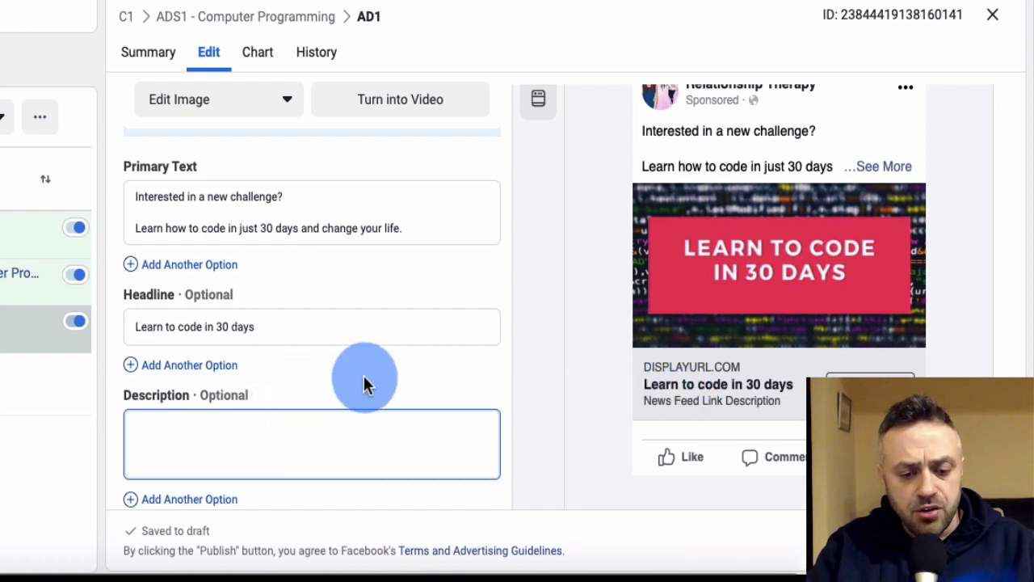
scroll(344, 369, "down", 3)
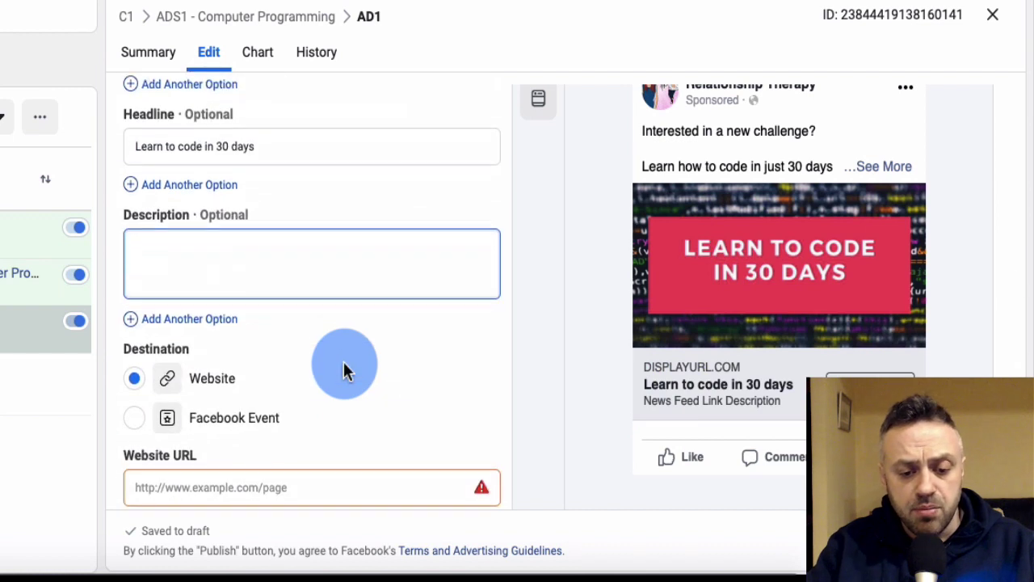
left_click(248, 389)
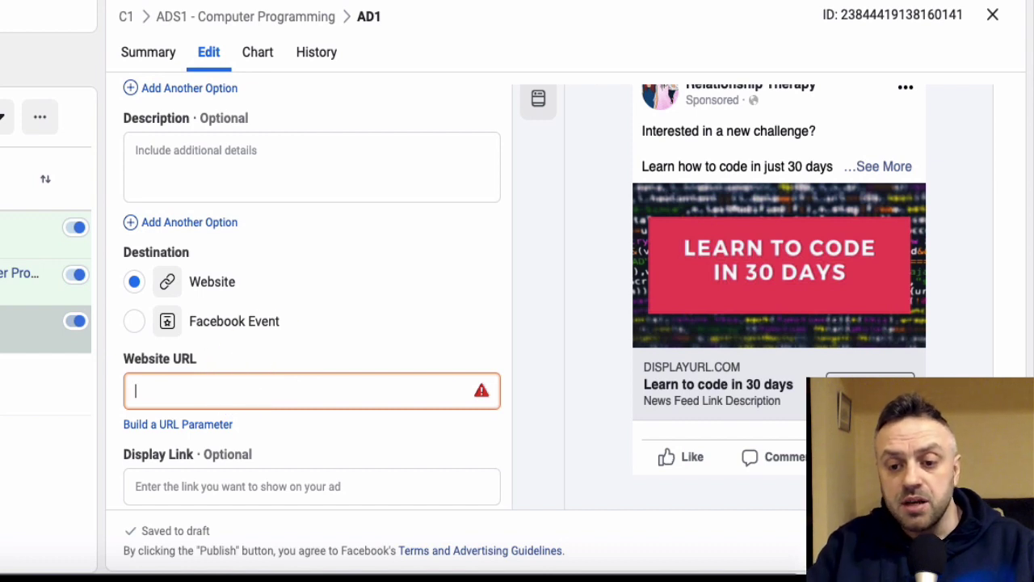
left_click(288, 385)
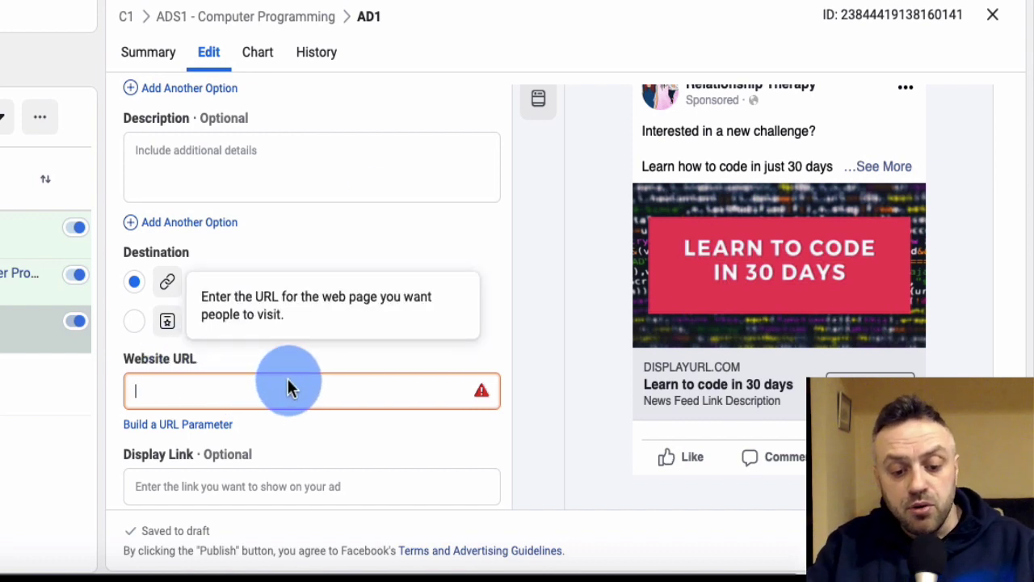
type("https://")
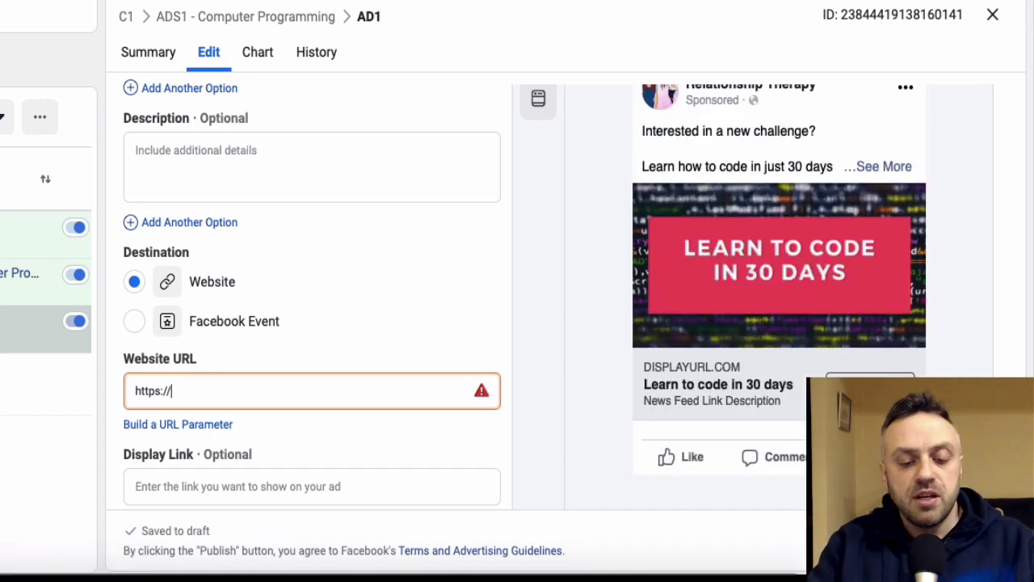
type("ahoo.com")
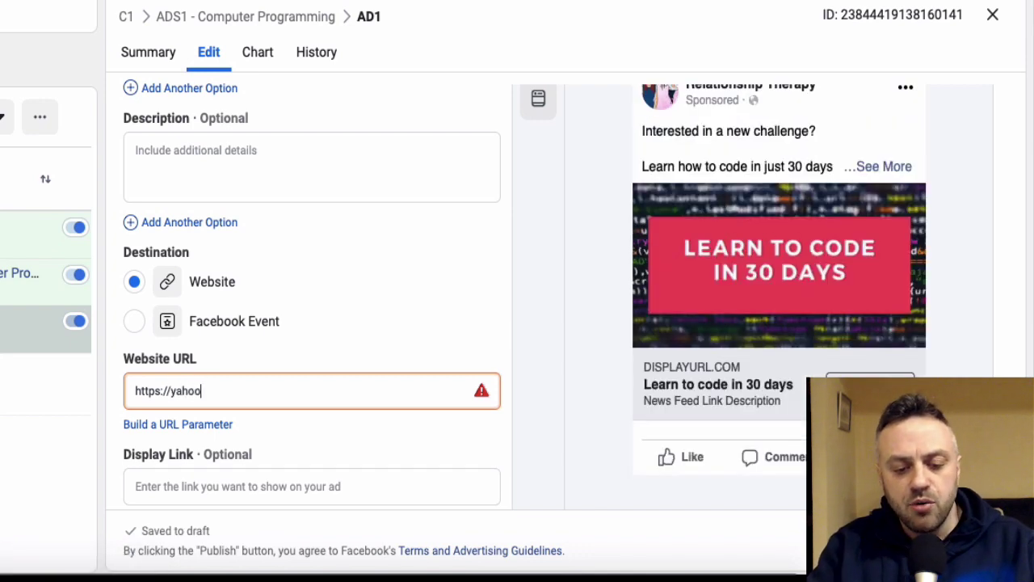
left_click(365, 327)
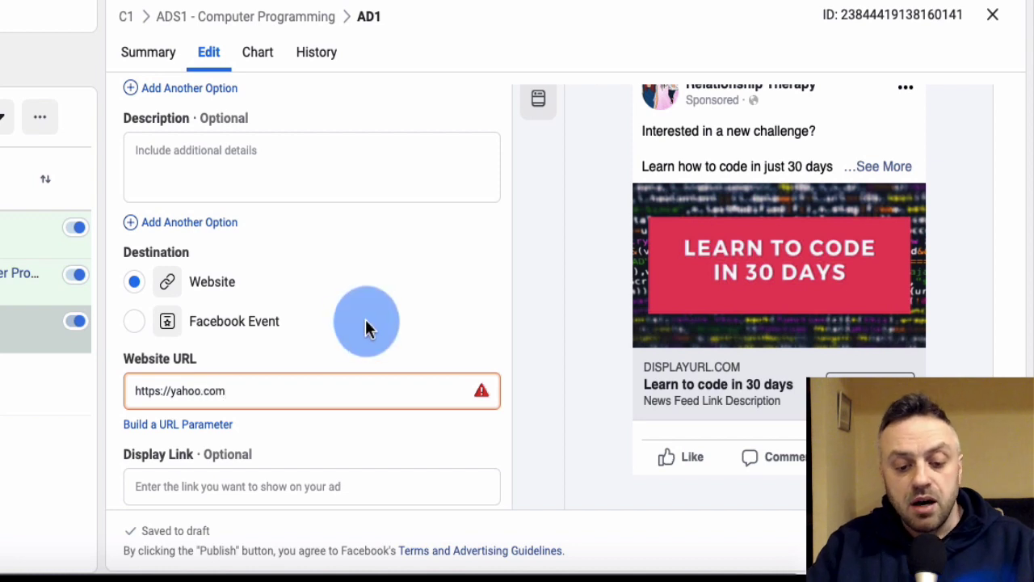
- Check the call-to-action options, keeping Learn More, and look over the ad's language and tracking settings
scroll(365, 327, "down", 2)
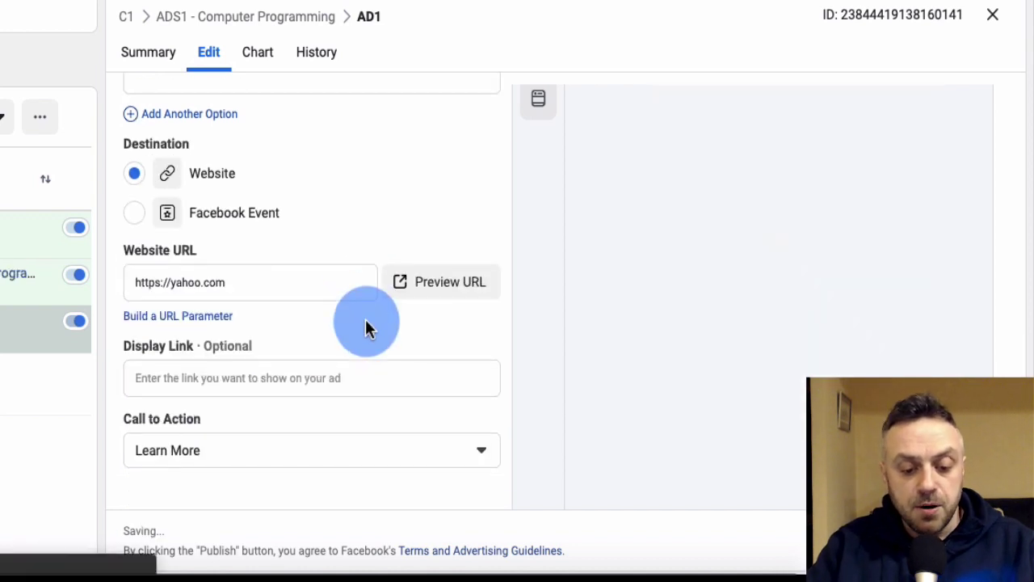
scroll(366, 327, "down", 2)
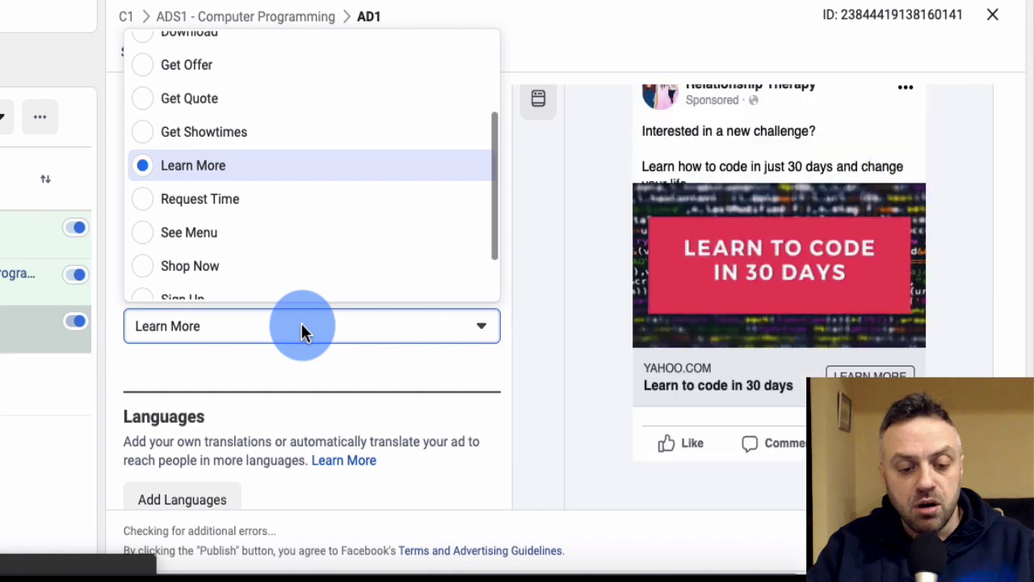
left_click(301, 323)
scroll(111, 362, "down", 2)
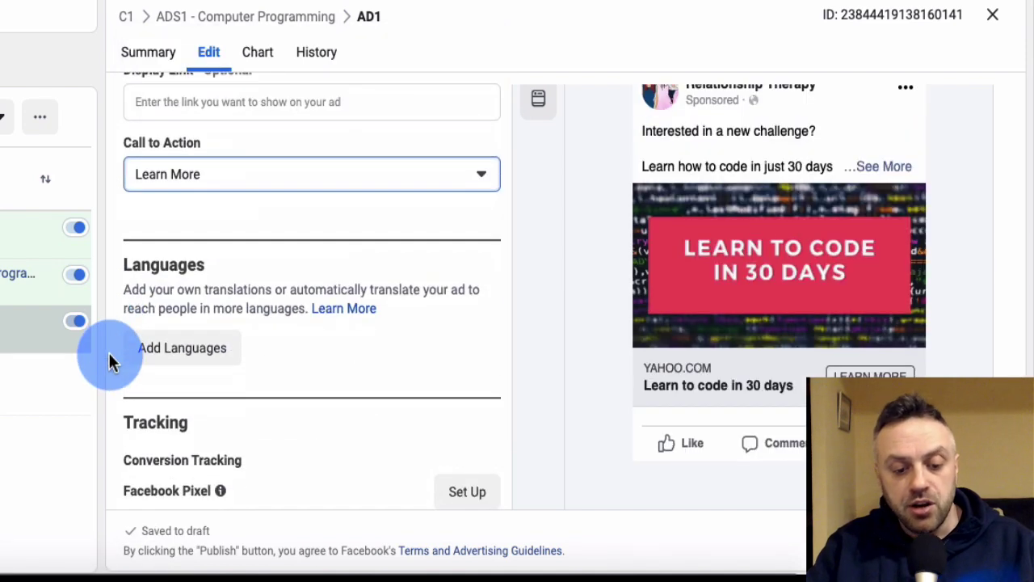
scroll(111, 362, "down", 3)
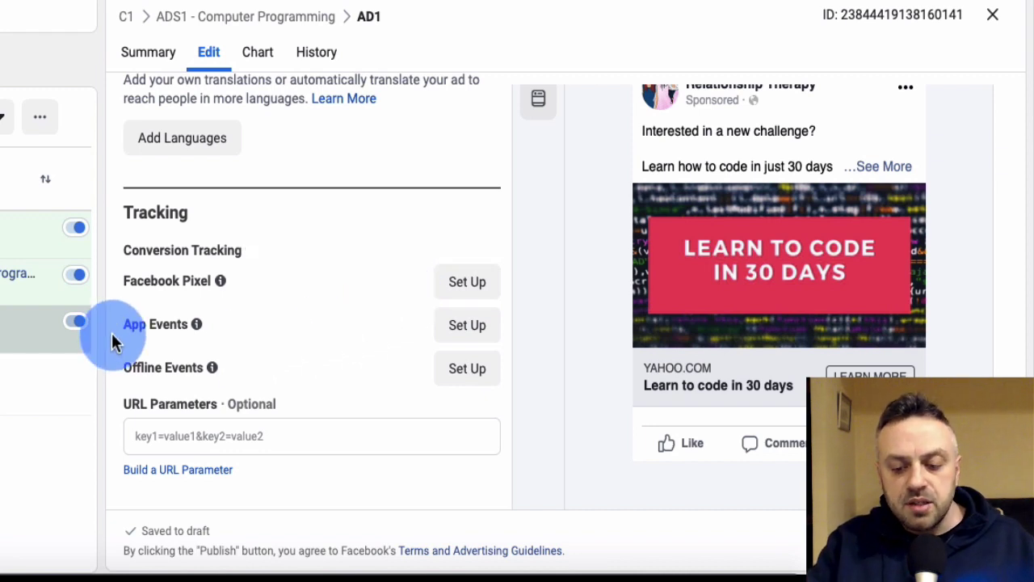
- Duplicate the ADS1 - Computer Programming ad set within the original campaign, making 4 copies
scroll(111, 341, "up", 10)
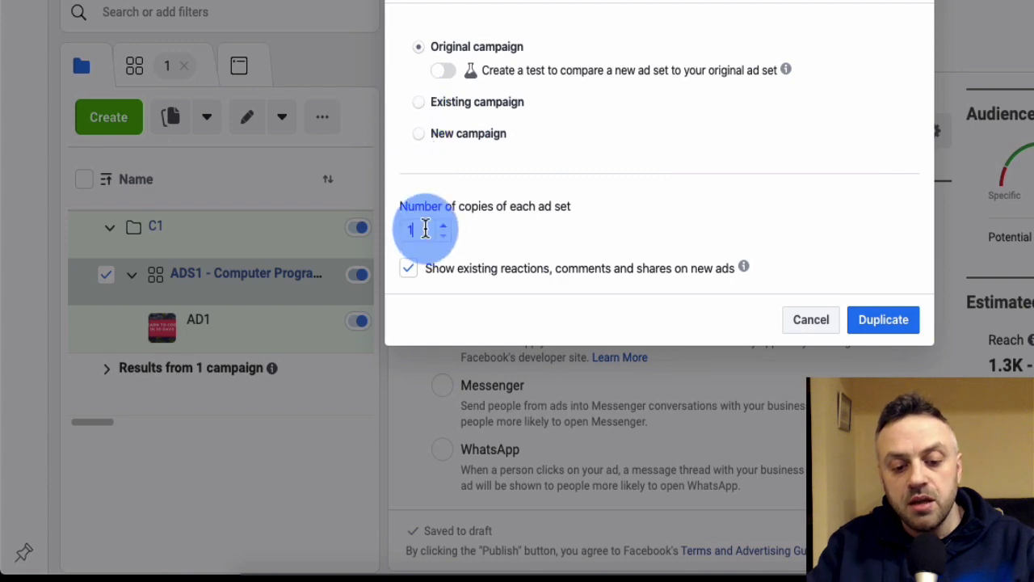
key("BackSpace")
type("4")
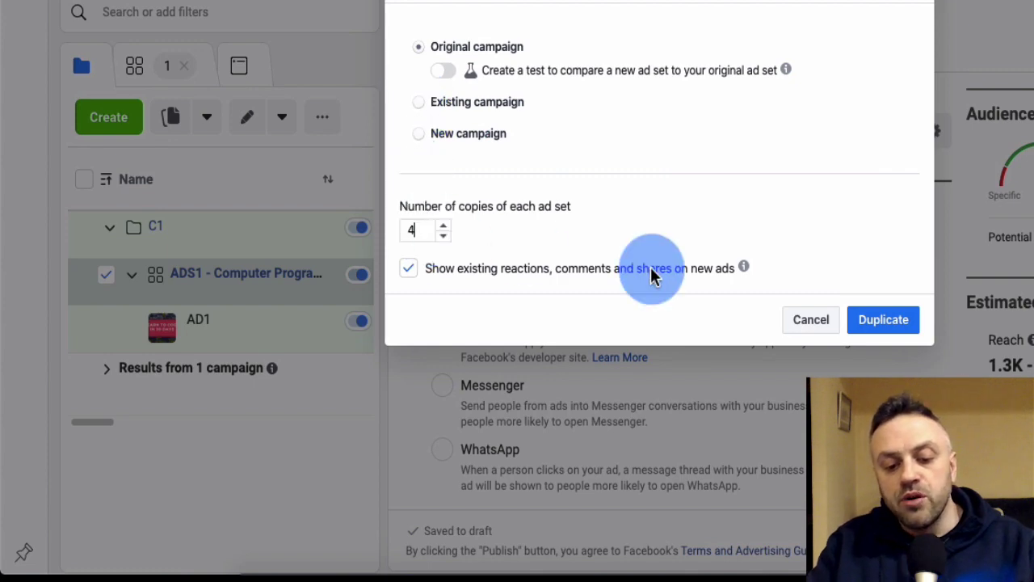
left_click(882, 320)
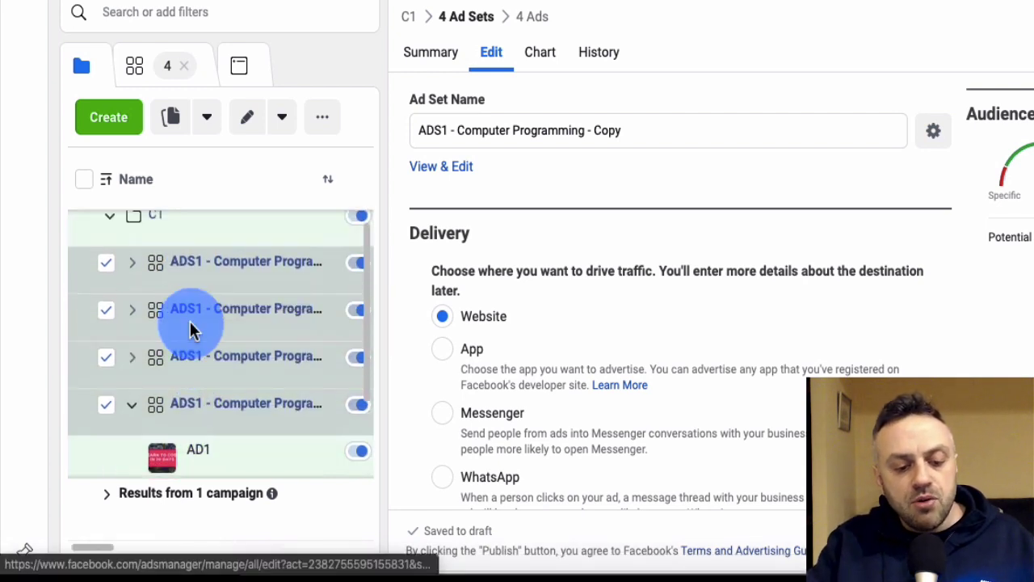
- In the first ad set copy's detailed targeting, replace the Computer programming interest with the suggested Web development interest
left_click(131, 261)
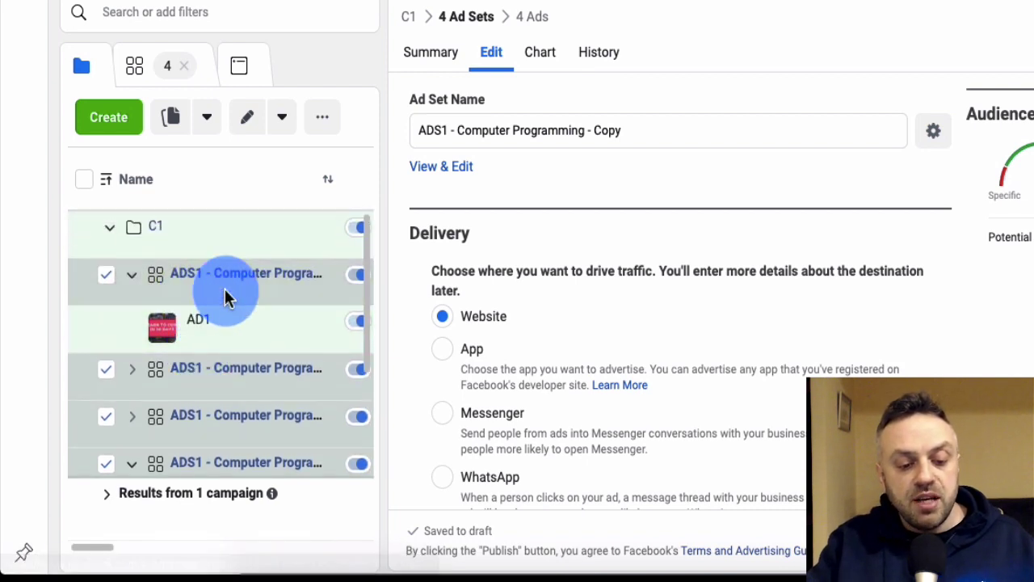
left_click(197, 299)
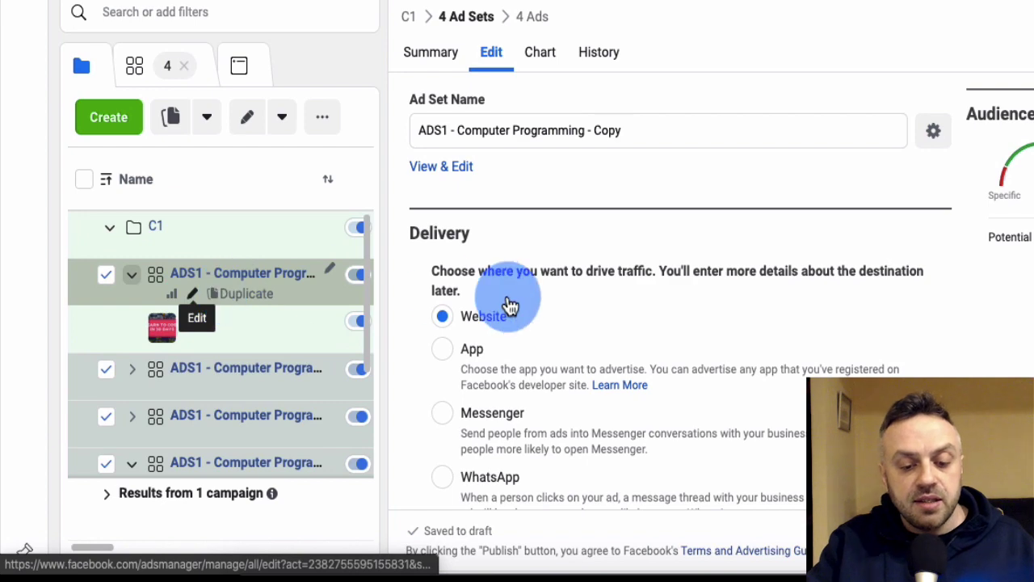
scroll(406, 333, "down", 10)
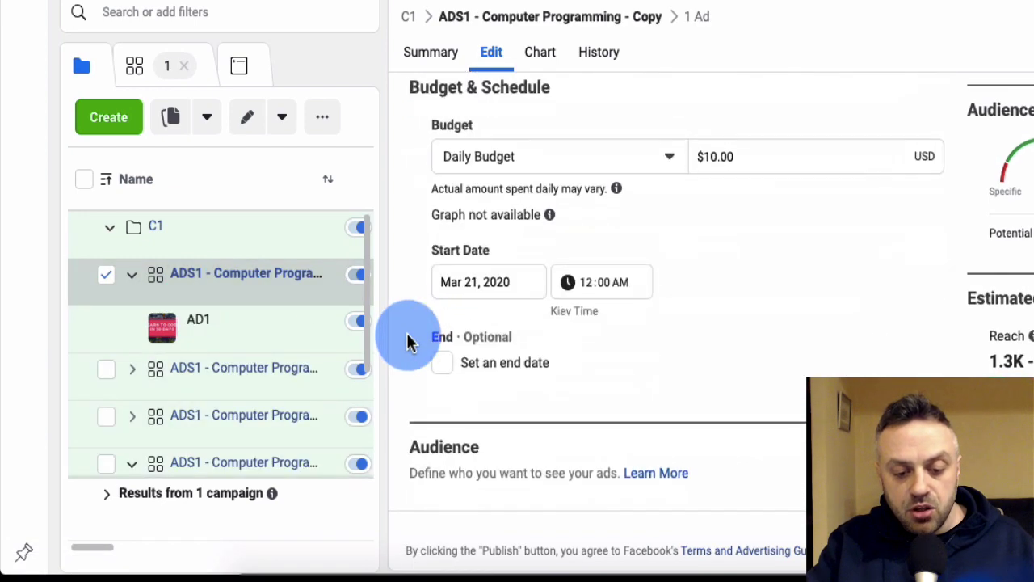
scroll(406, 341, "up", 3)
scroll(407, 342, "down", 8)
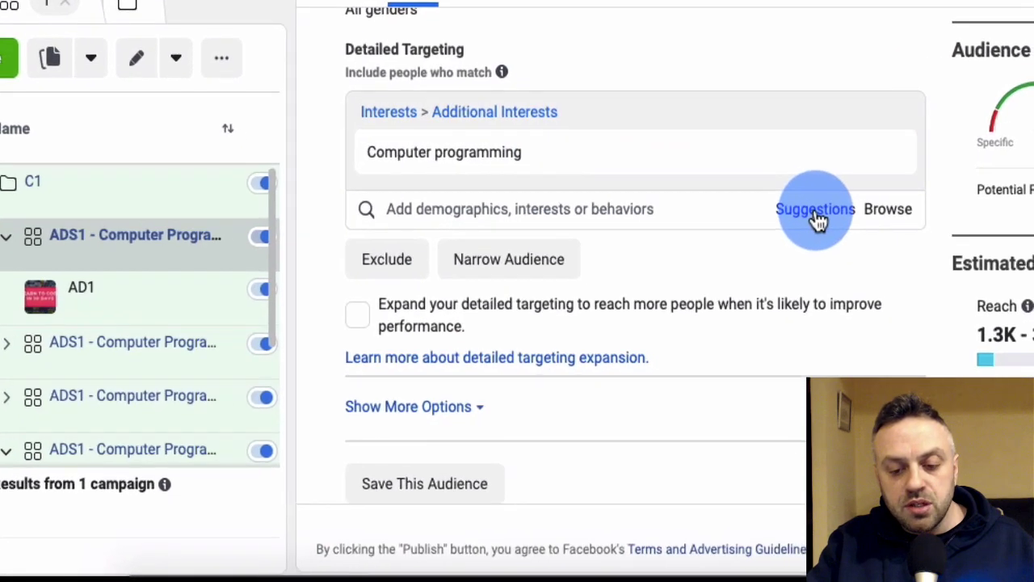
left_click(846, 257)
mouse_move(500, 200)
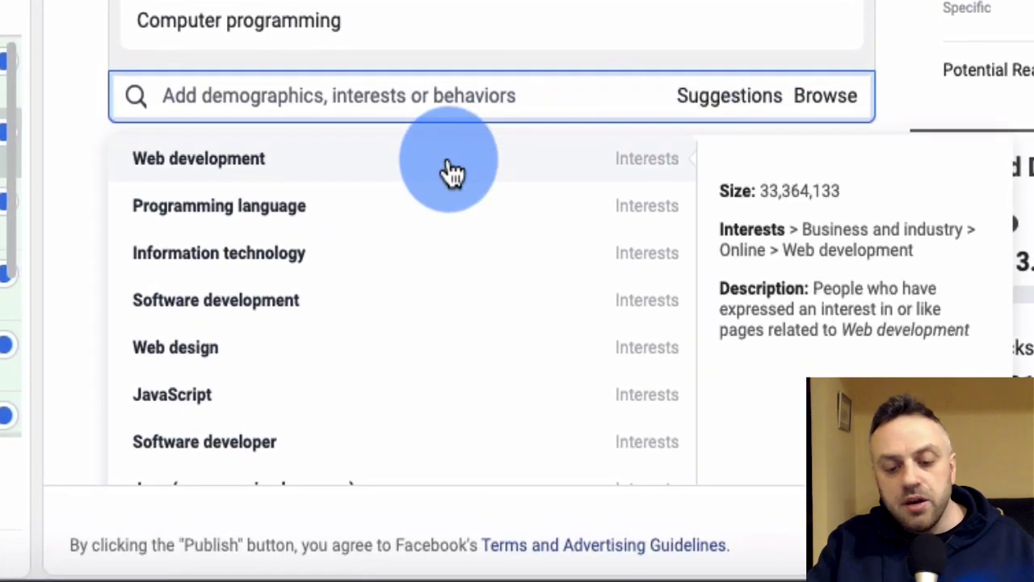
left_click(452, 172)
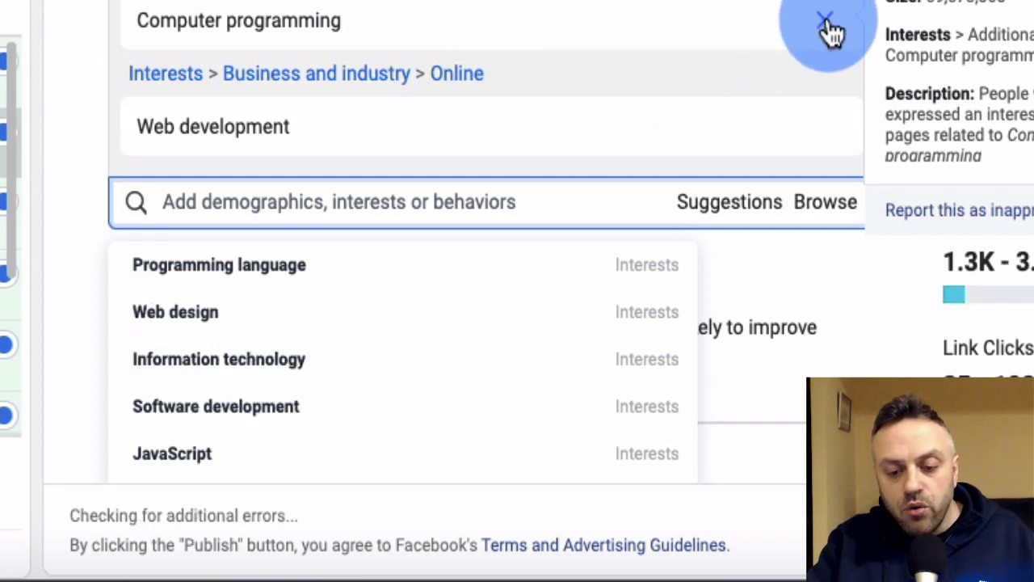
left_click(824, 22)
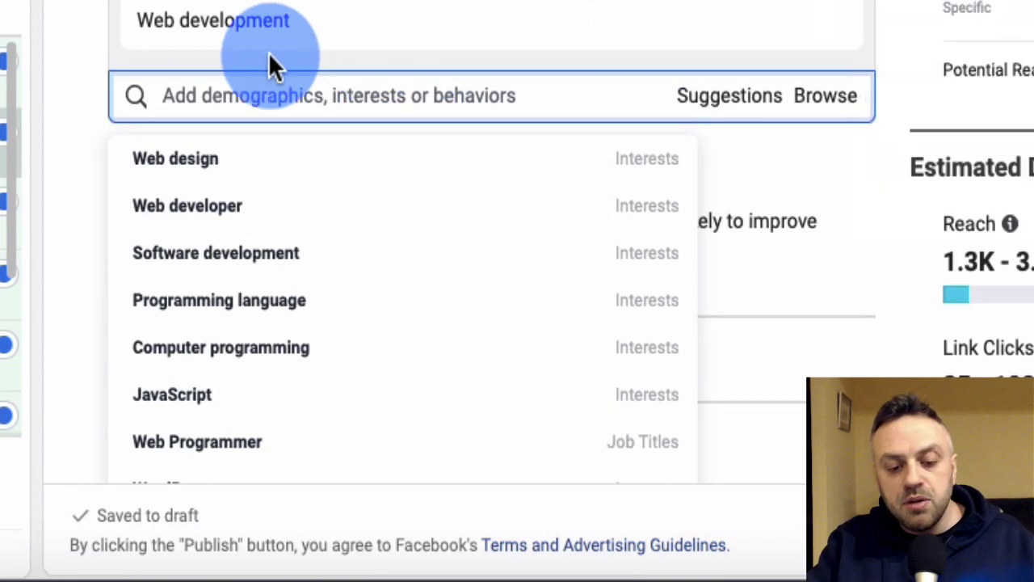
- Rename the first ad set copy as "ADS1 - Web development", reusing the interest's name copied from its targeting
mouse_move(312, 27)
triple_click(138, 30)
key("ctrl+c")
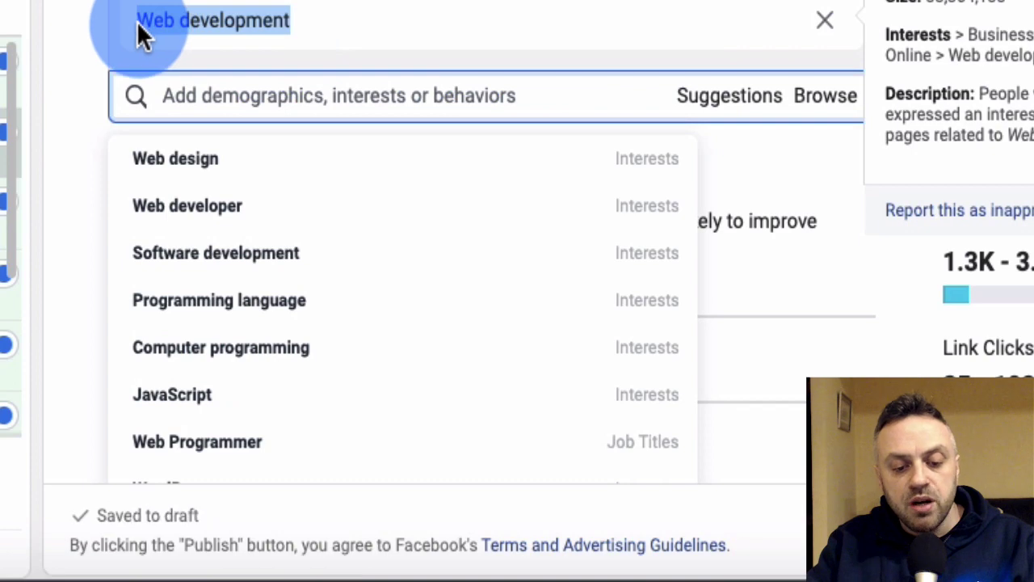
scroll(60, 65, "down", 5)
scroll(251, 8, "up", 3)
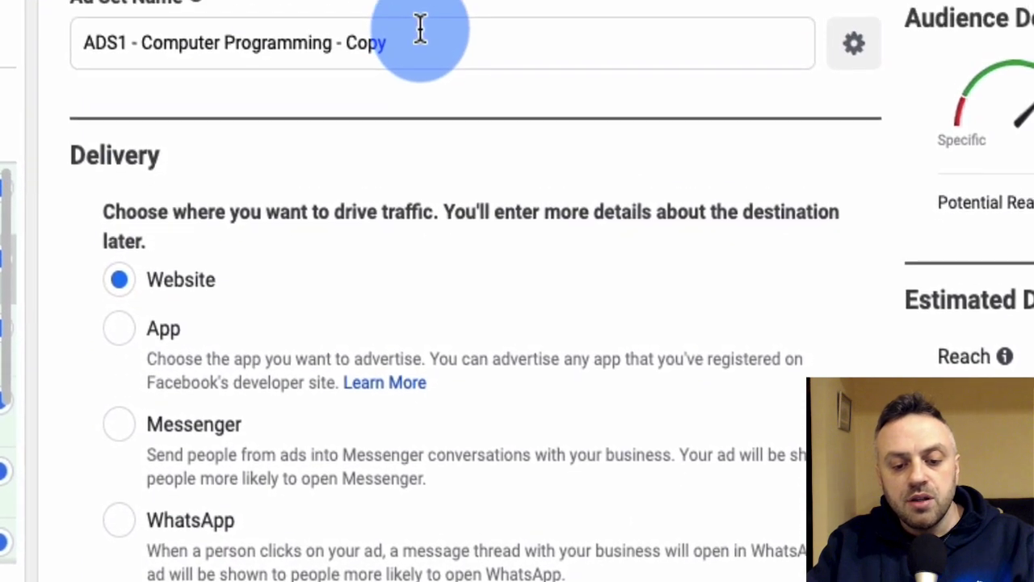
key("BackSpace")
key("BackSpace")
key("BackSpace")
key("BackSpace")
key("BackSpace")
key("BackSpace")
key("BackSpace")
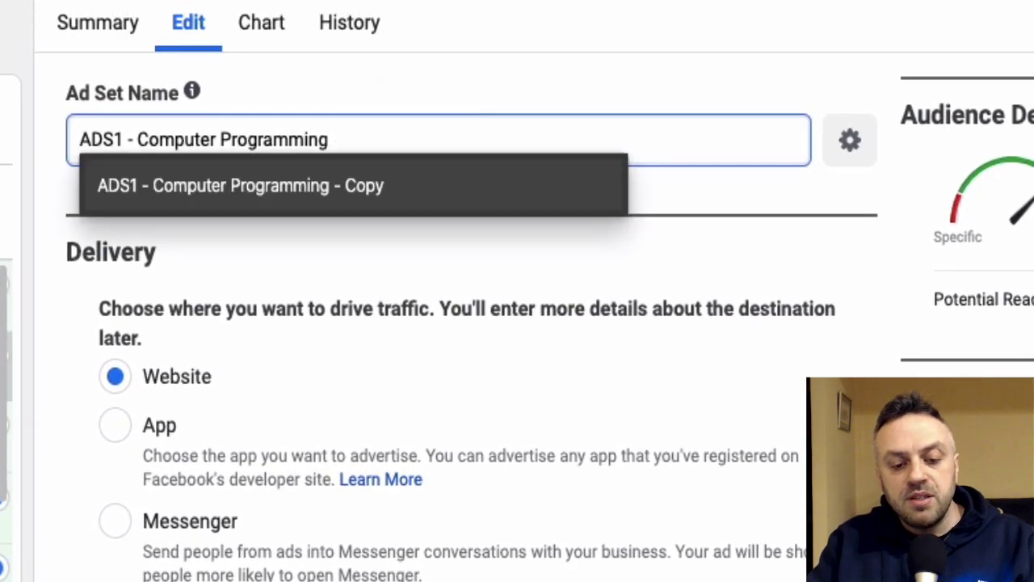
key("ctrl+BackSpace")
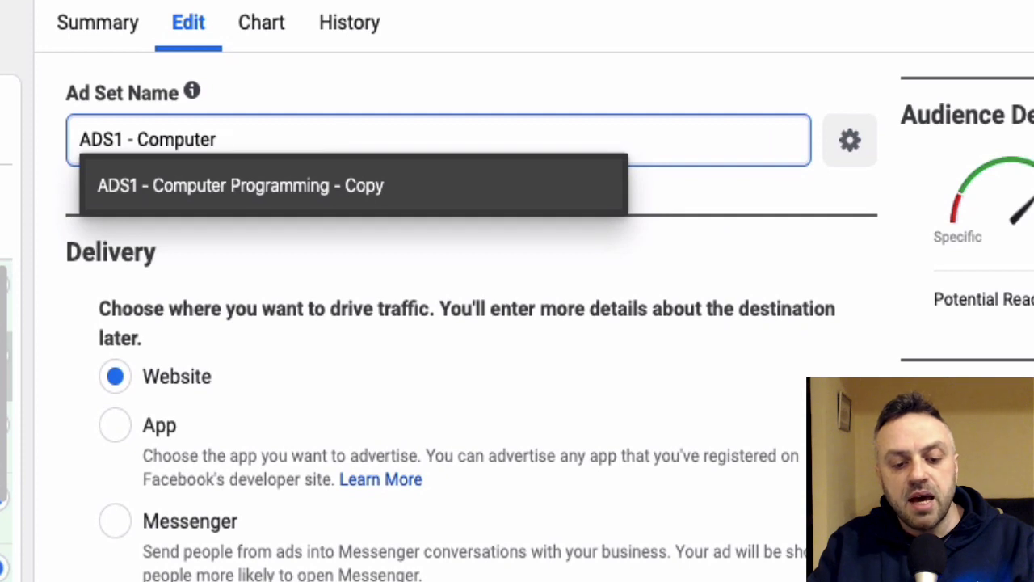
key("ctrl+BackSpace")
key("ctrl+v")
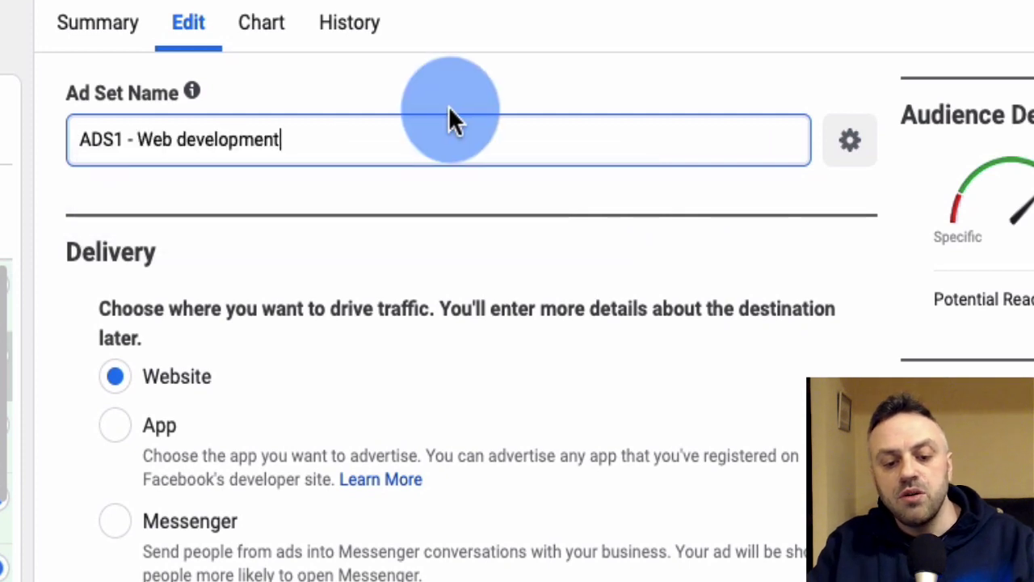
left_click(472, 66)
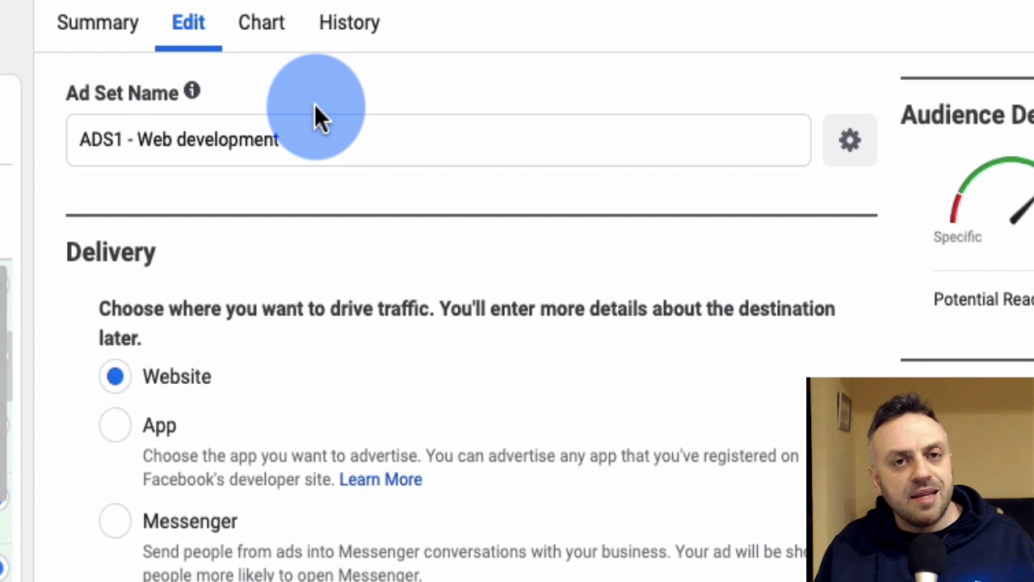
left_click_drag(237, 139, 282, 149)
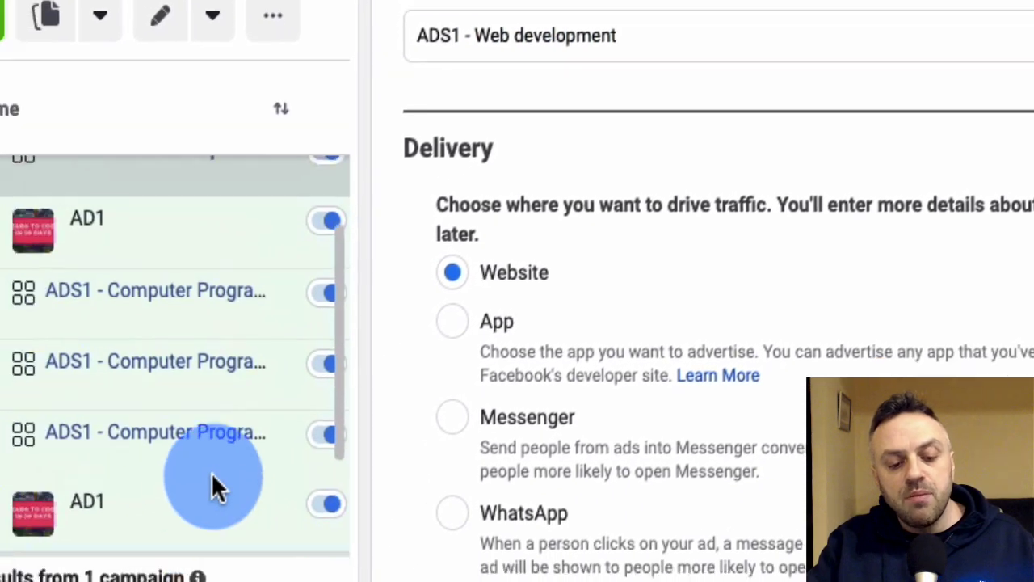
- Compare the potential reach of the original Computer Programming ad set with that of the Web development ad set
mouse_move(335, 266)
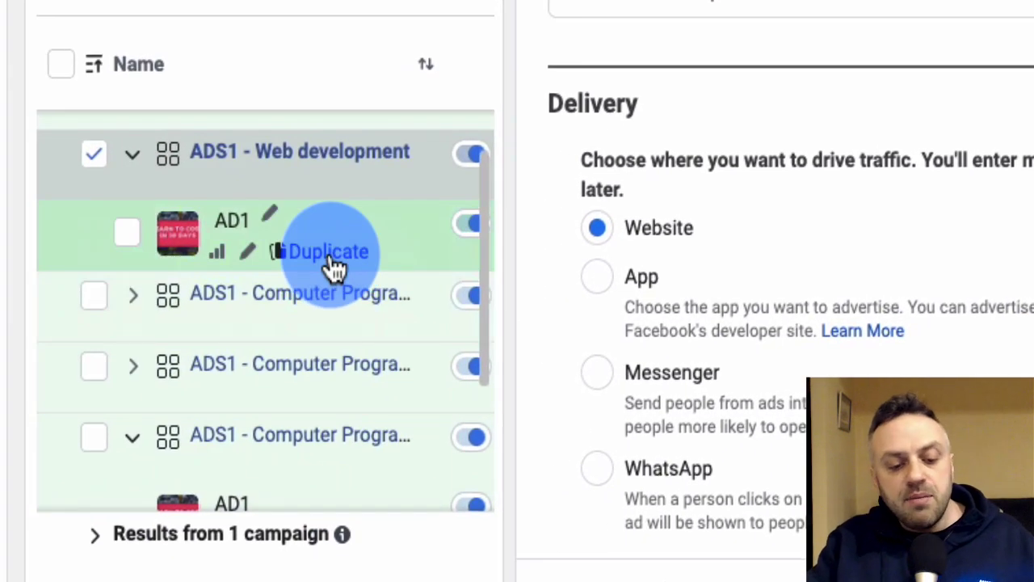
mouse_move(298, 332)
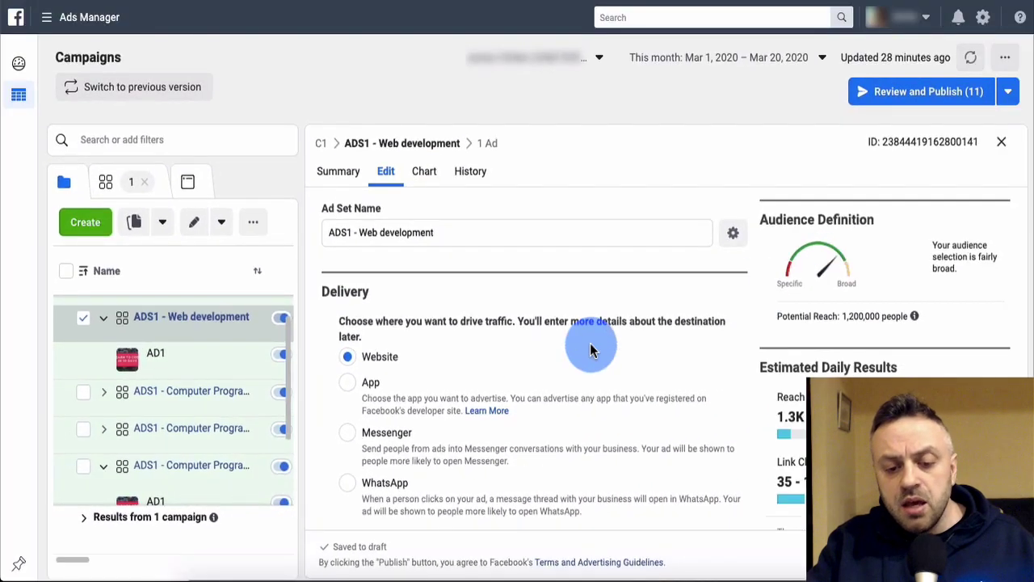
scroll(245, 426, "down", 2)
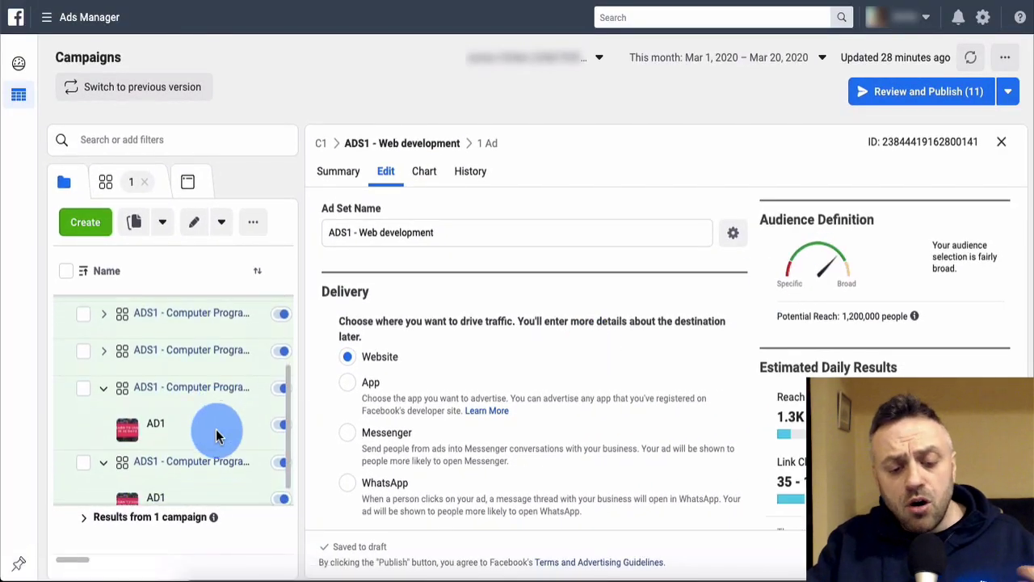
mouse_move(178, 456)
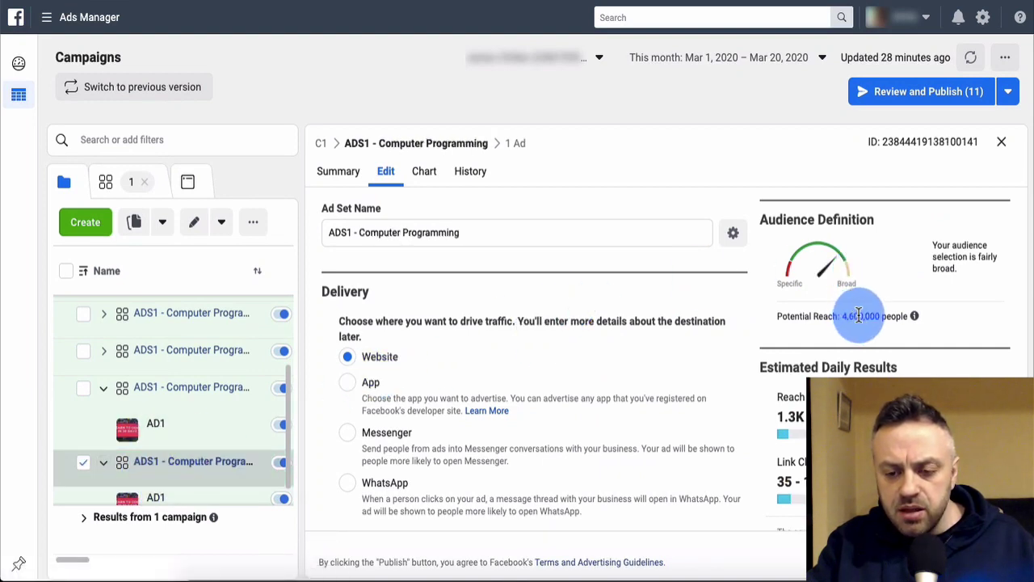
scroll(227, 397, "up", 2)
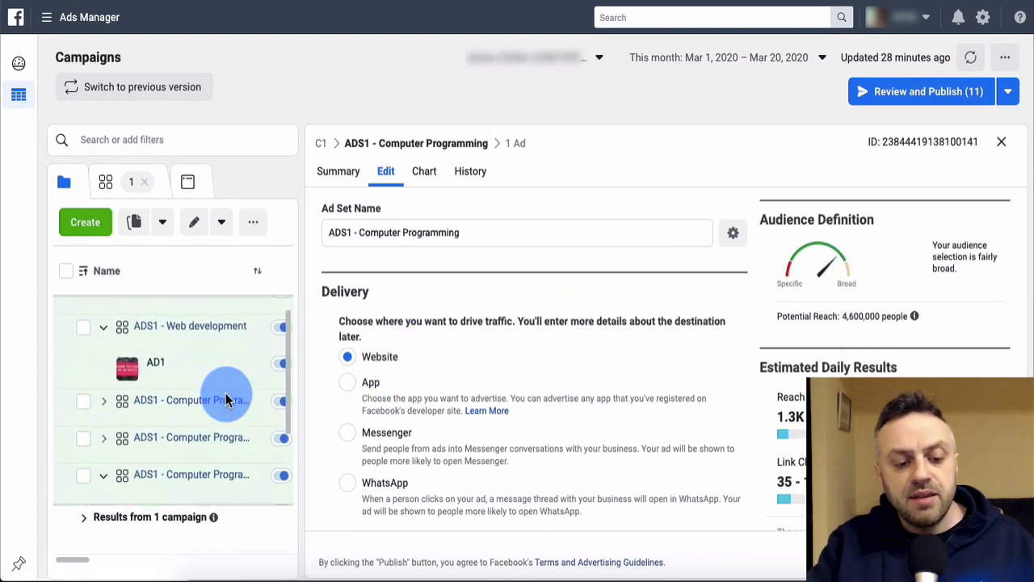
left_click(166, 383)
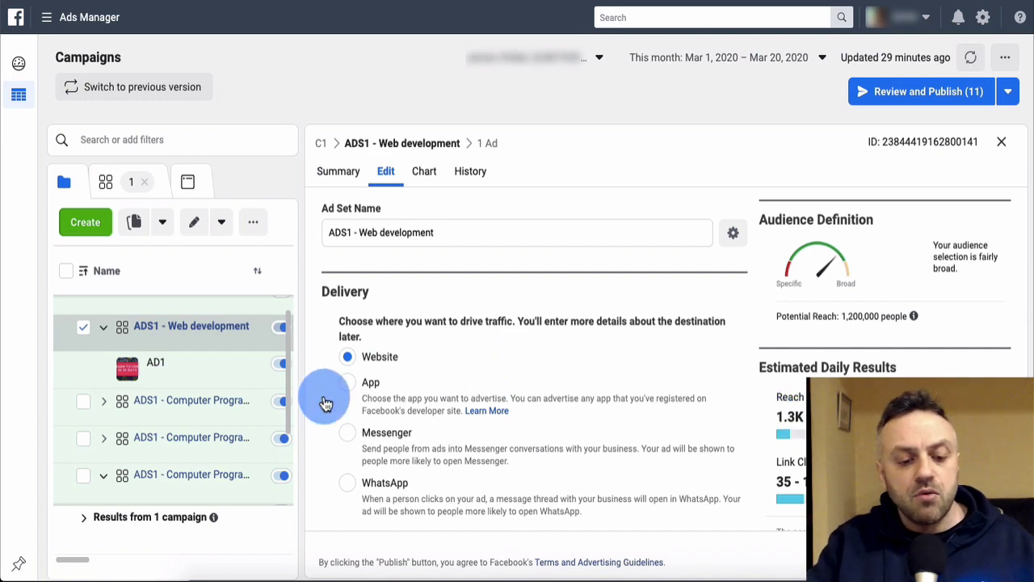
- Review the suggested interests in the Web development ad set's detailed targeting for further ad set ideas
mouse_move(178, 420)
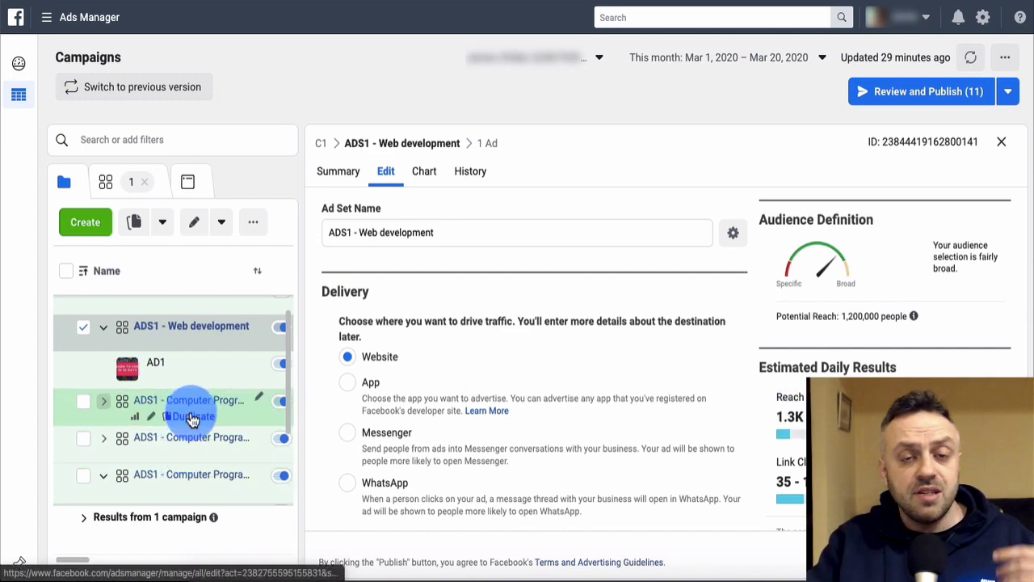
scroll(509, 362, "down", 10)
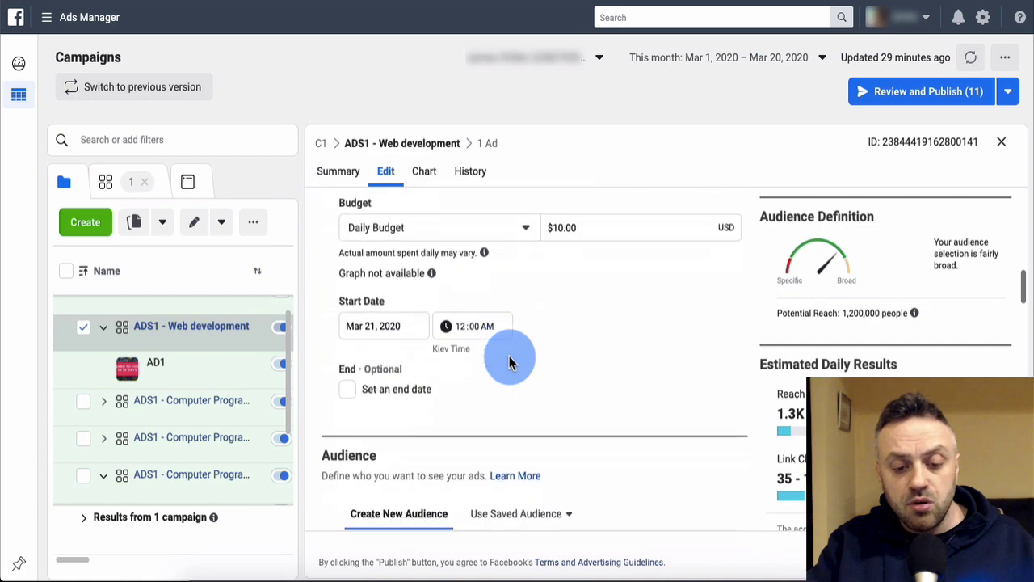
scroll(508, 362, "down", 6)
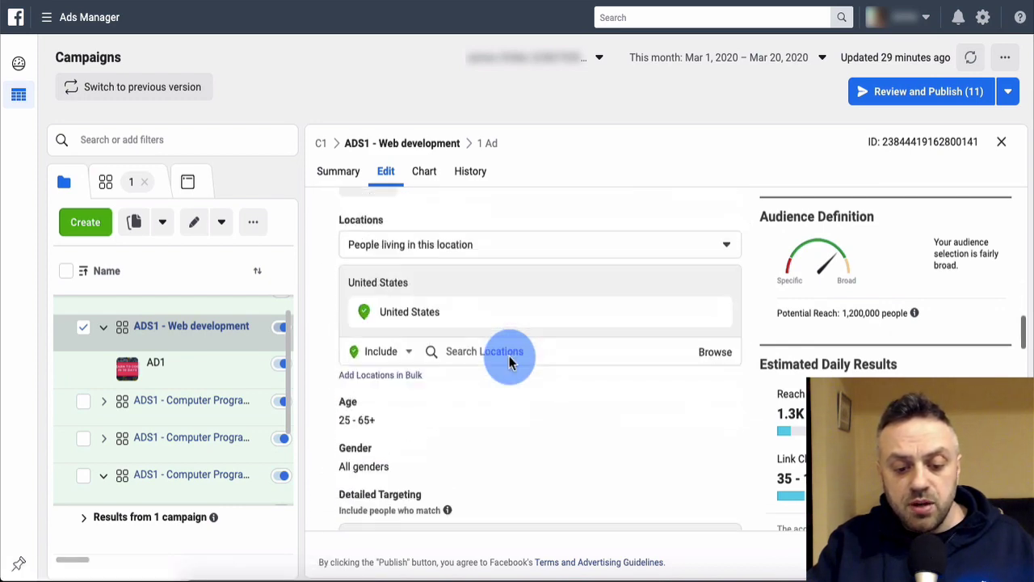
scroll(509, 362, "down", 1)
left_click(664, 407)
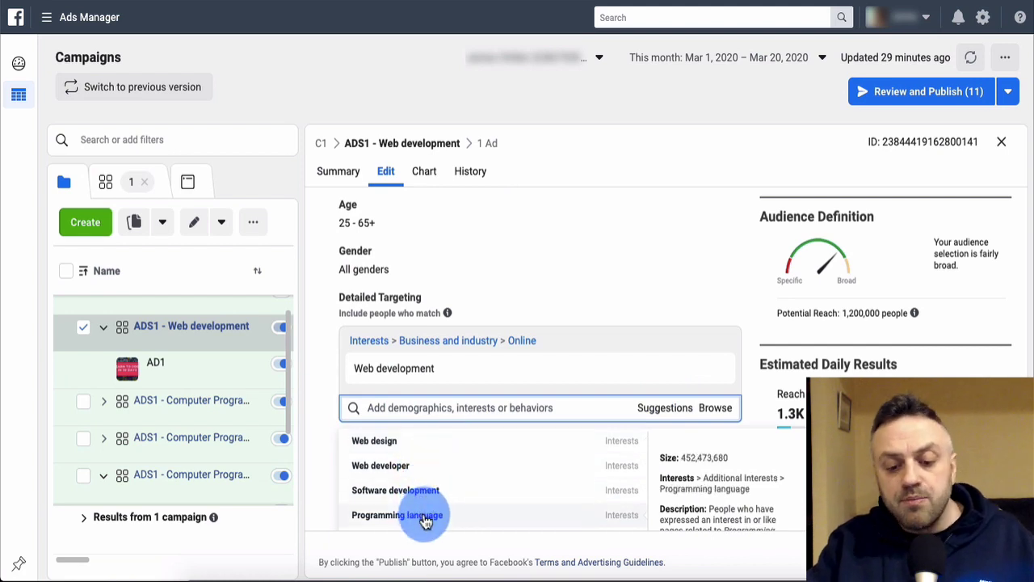
left_click(318, 319)
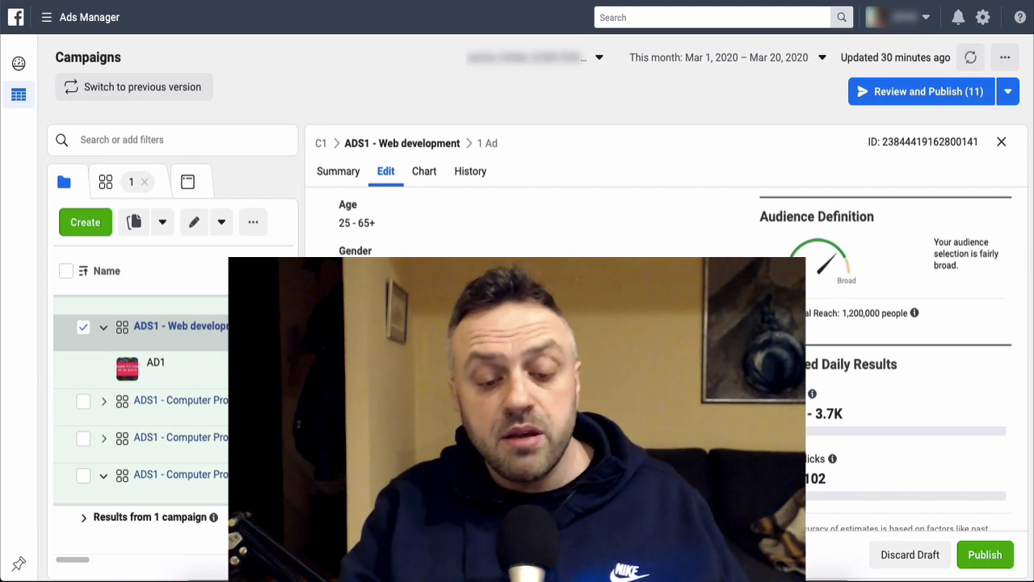
scroll(525, 363, "down", 3)
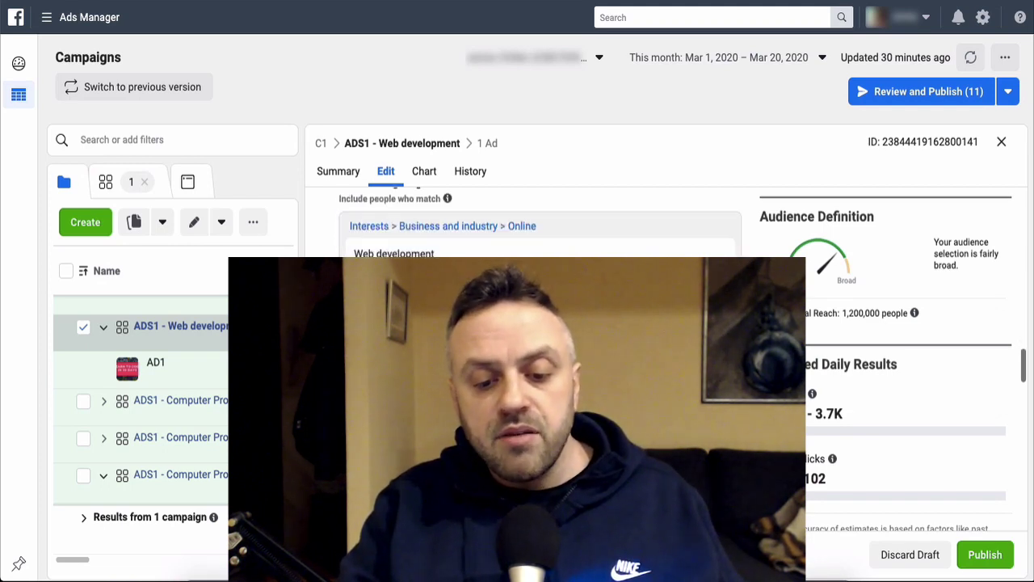
scroll(525, 363, "down", 2)
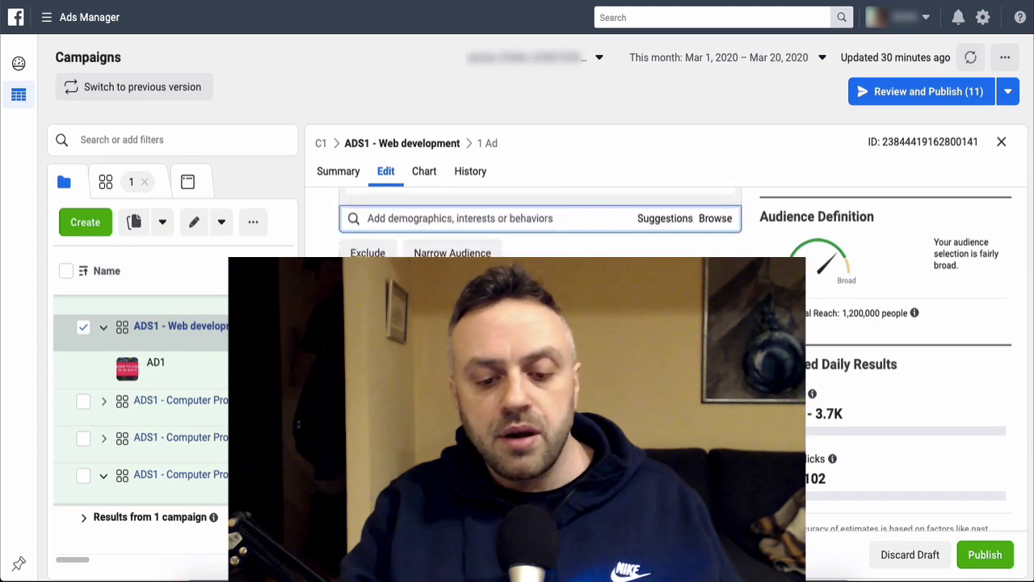
scroll(526, 363, "down", 2)
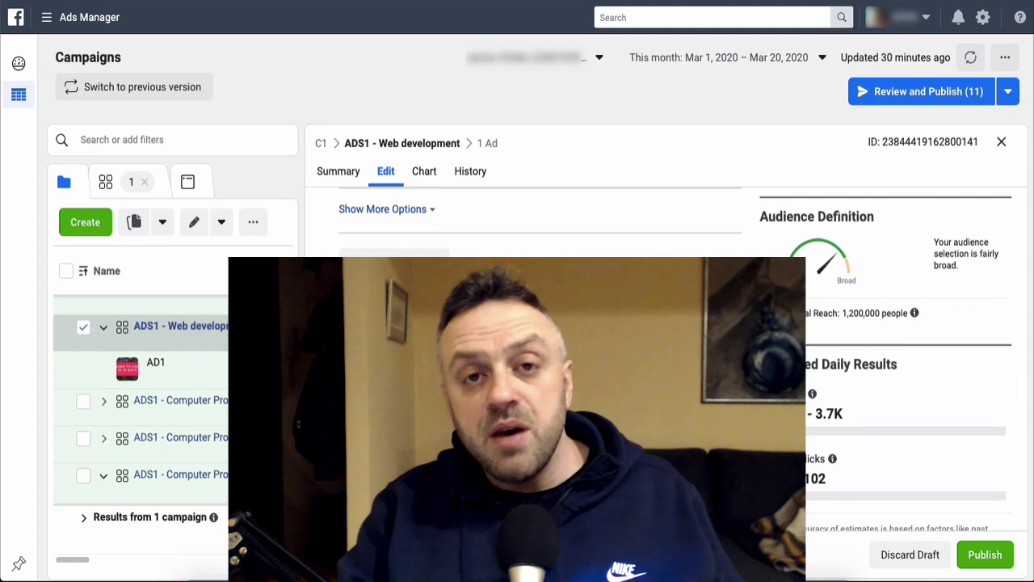
scroll(525, 364, "up", 2)
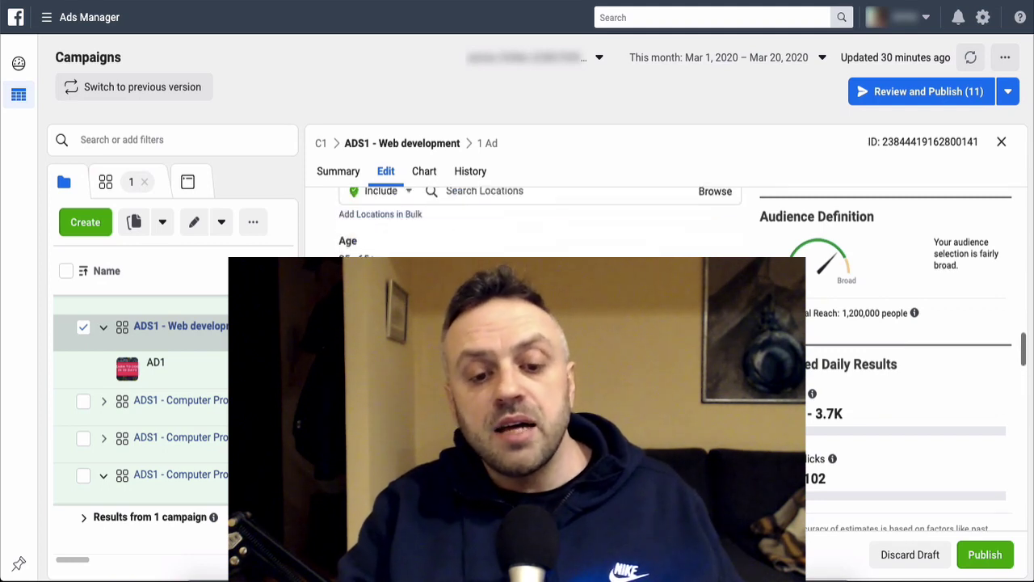
scroll(525, 363, "up", 8)
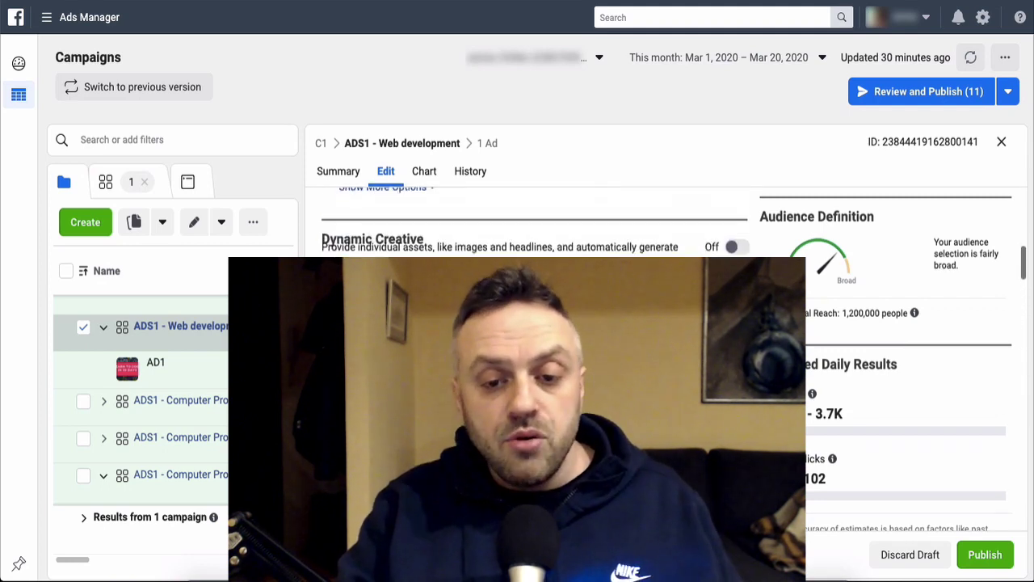
scroll(830, 519, "down", 5)
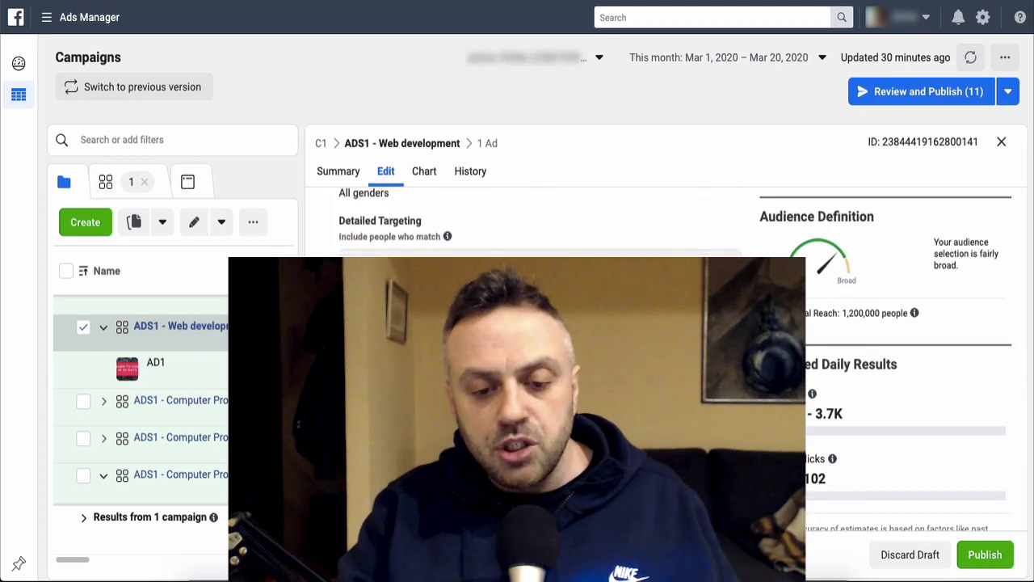